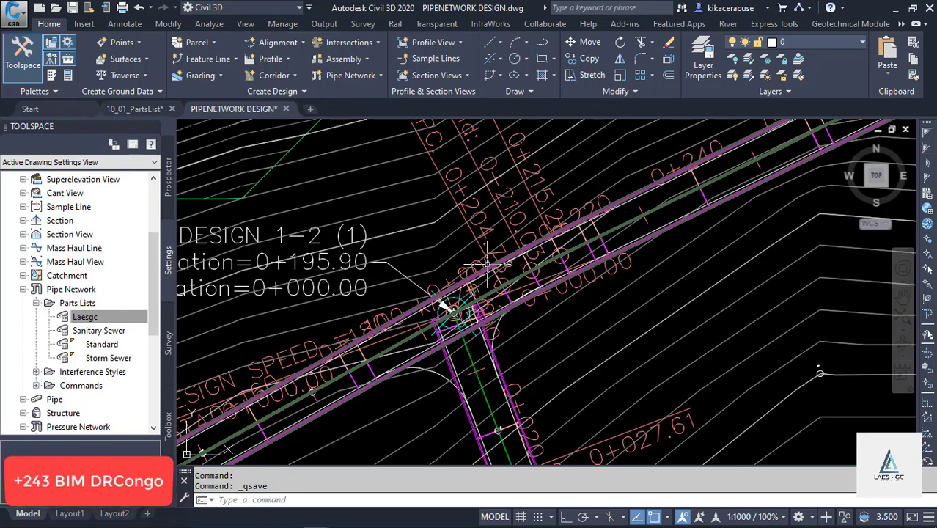
# Examine the numbered structure points 1 to 3 along the ROAD PROPOSAL 1 centreline near the 1-2 intersection
pyautogui.scroll(-5, 487, 262)
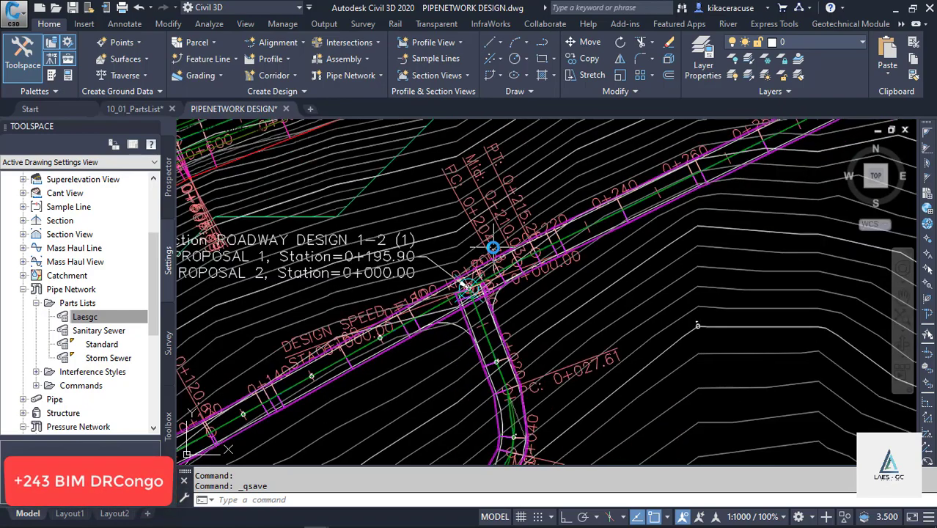
pyautogui.scroll(3, 411, 308)
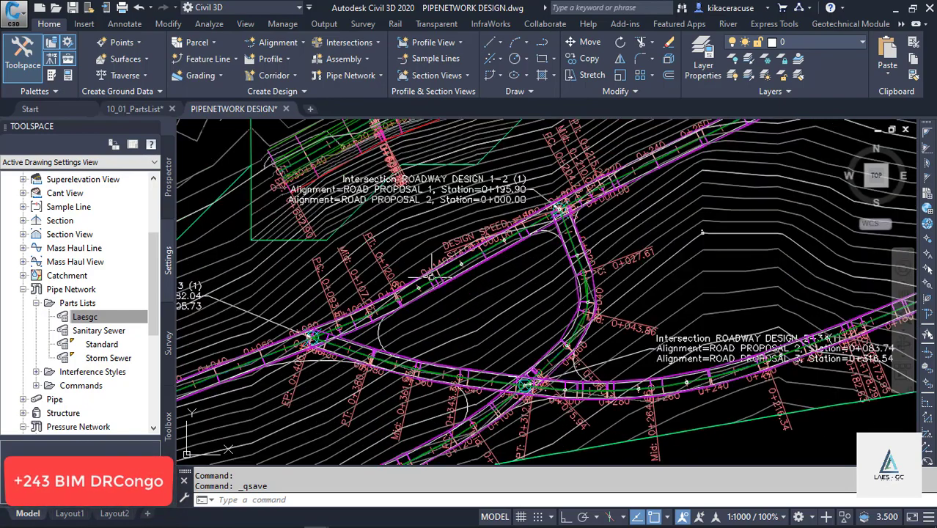
pyautogui.scroll(1, 418, 290)
pyautogui.scroll(4, 418, 290)
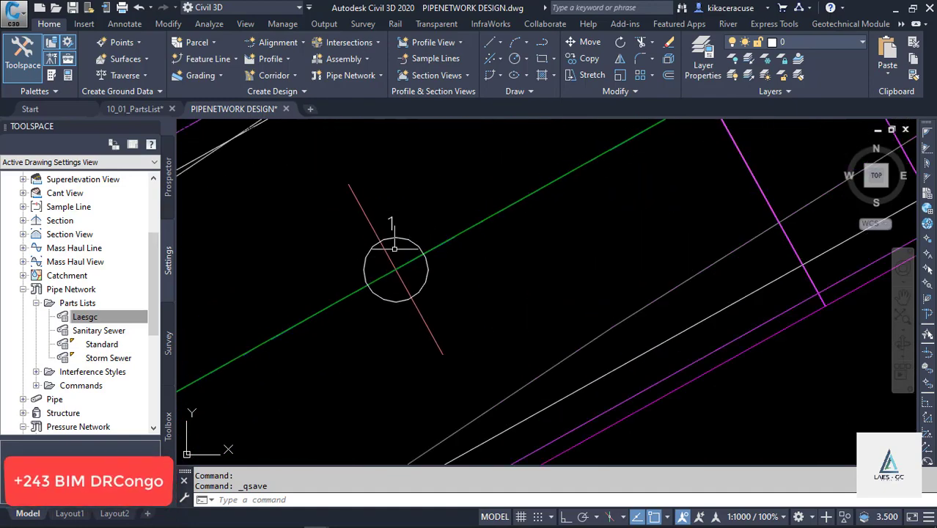
pyautogui.scroll(-2, 398, 220)
pyautogui.scroll(6, 575, 212)
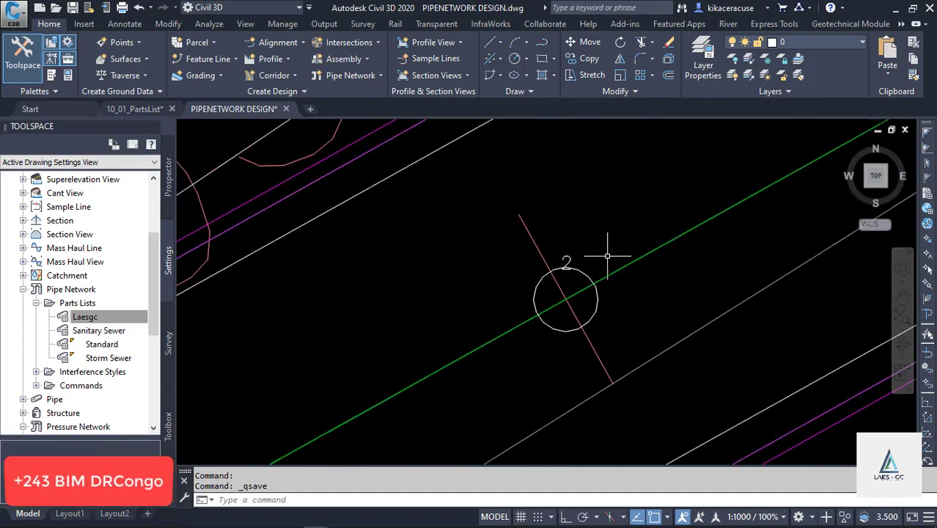
pyautogui.scroll(-5, 533, 293)
pyautogui.scroll(7, 397, 325)
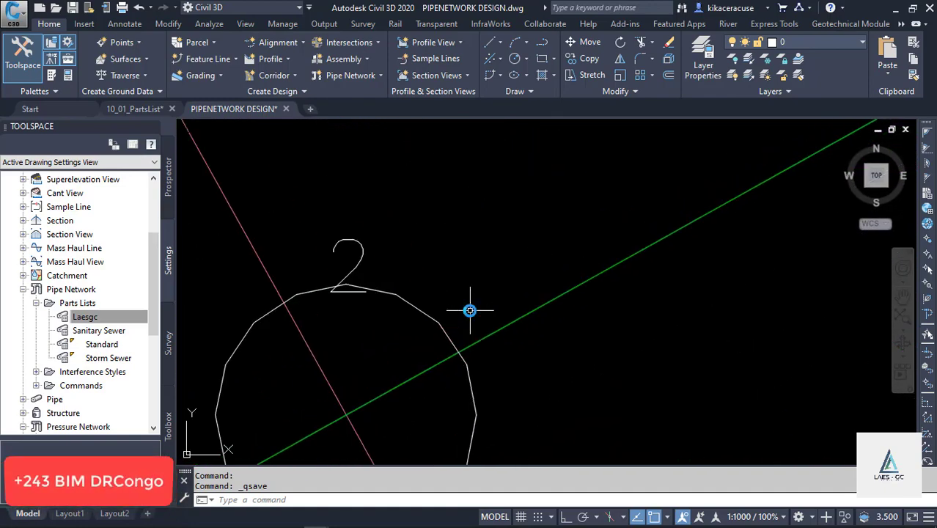
pyautogui.scroll(-4, 381, 306)
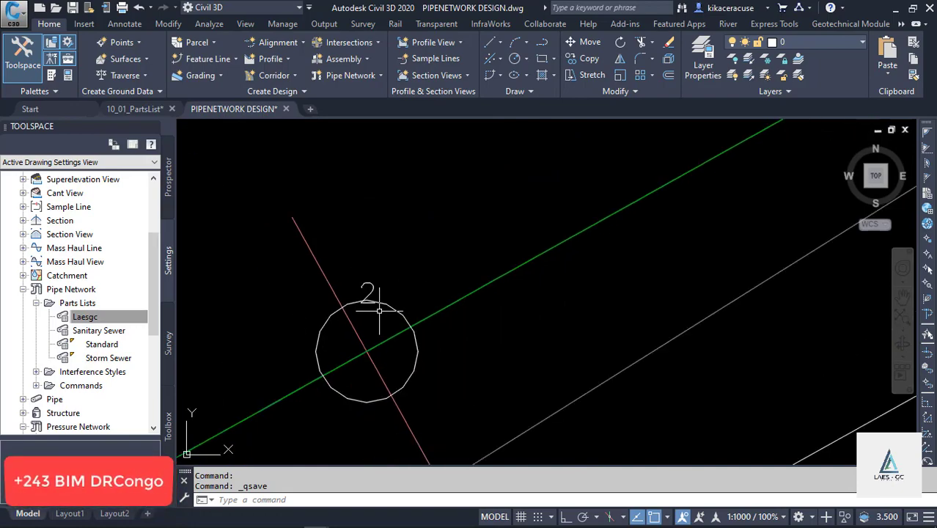
pyautogui.scroll(-6, 364, 328)
pyautogui.scroll(5, 545, 236)
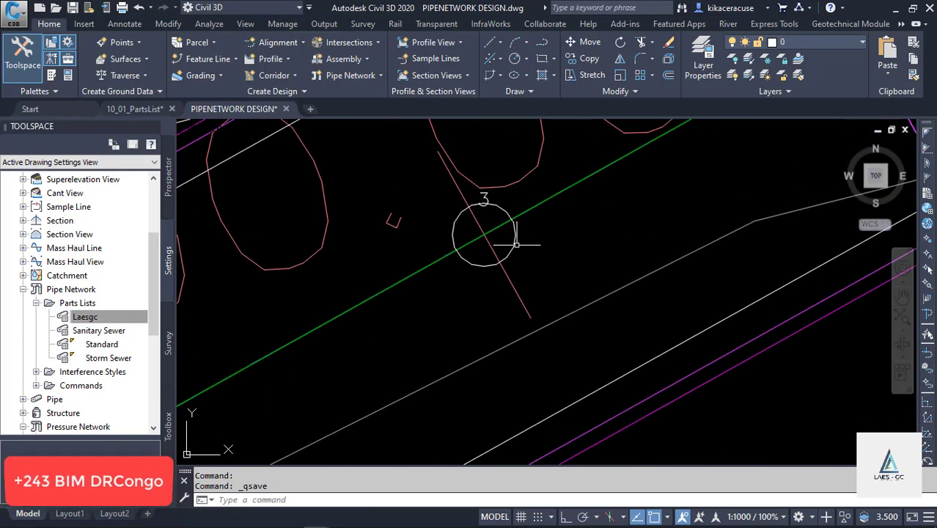
pyautogui.scroll(-5, 373, 261)
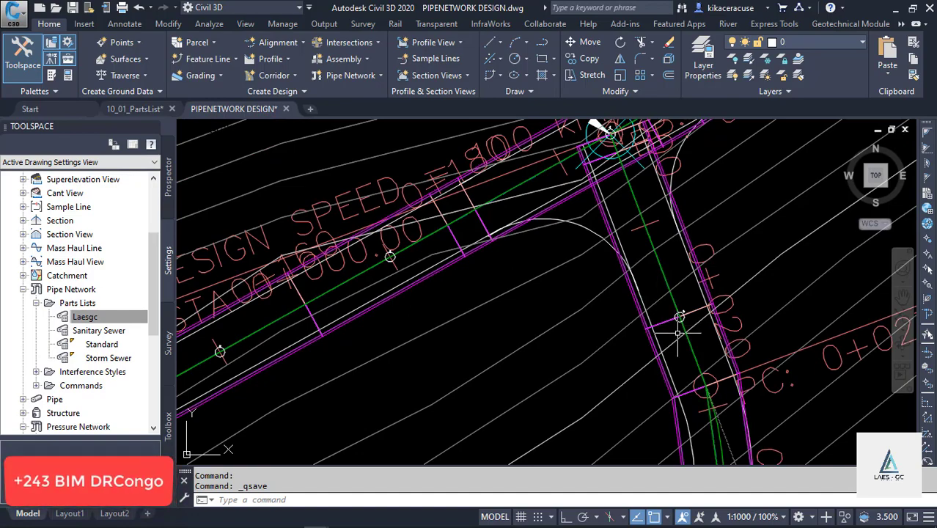
# Examine the remaining numbered structure points along the ROAD PROPOSAL 2 and ROAD PROPOSAL 3 centrelines, including point 16
pyautogui.scroll(5, 678, 330)
pyautogui.scroll(-7, 525, 153)
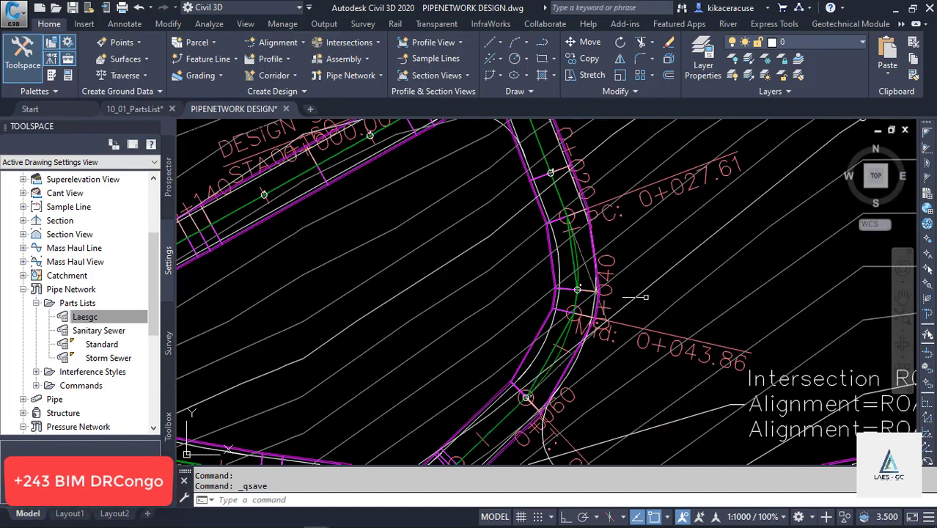
pyautogui.scroll(2, 573, 311)
pyautogui.scroll(-8, 573, 311)
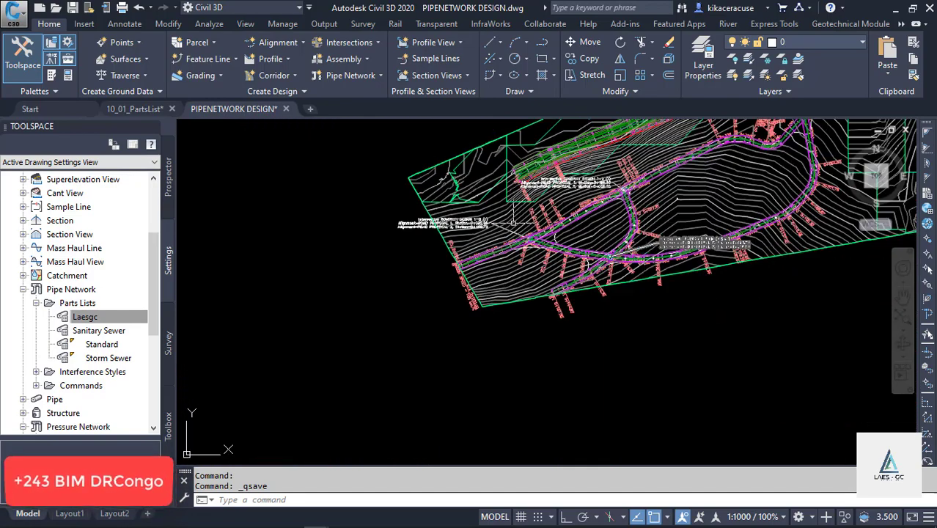
pyautogui.scroll(5, 627, 249)
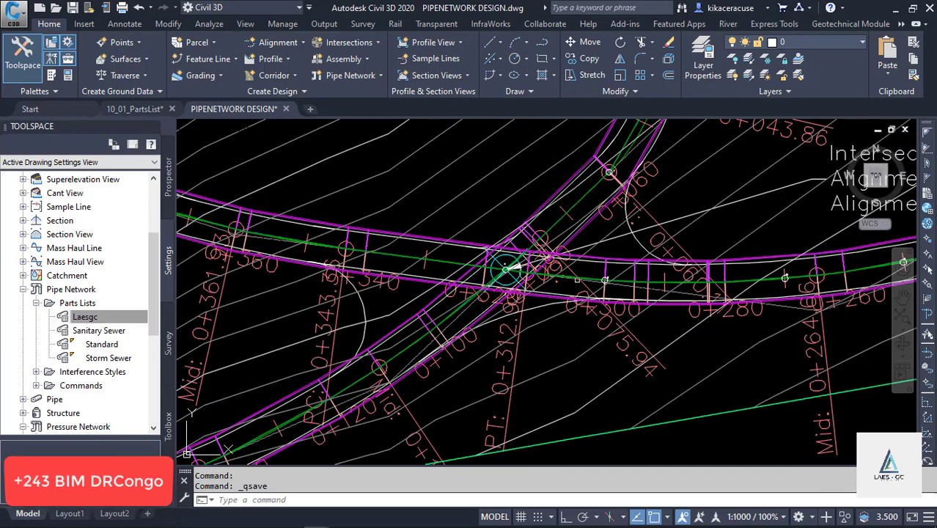
pyautogui.scroll(6, 768, 220)
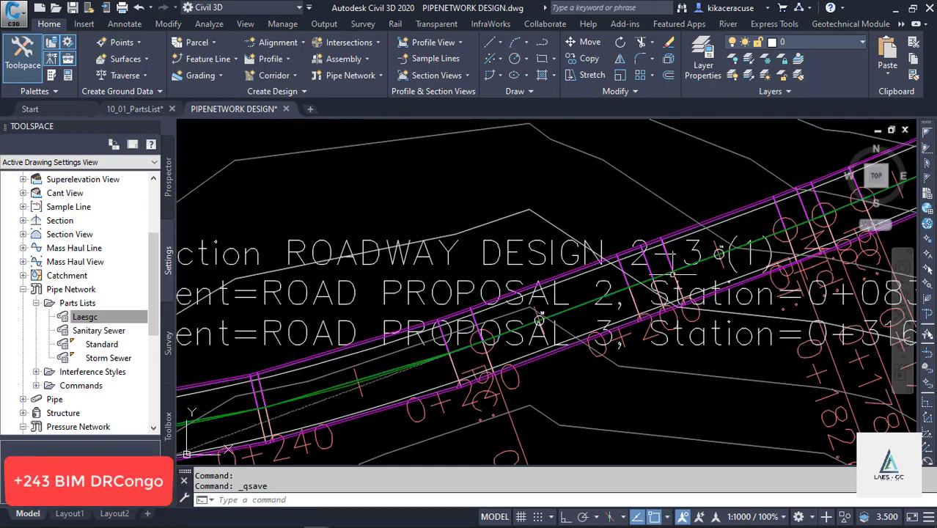
pyautogui.scroll(-4, 539, 317)
pyautogui.scroll(8, 493, 340)
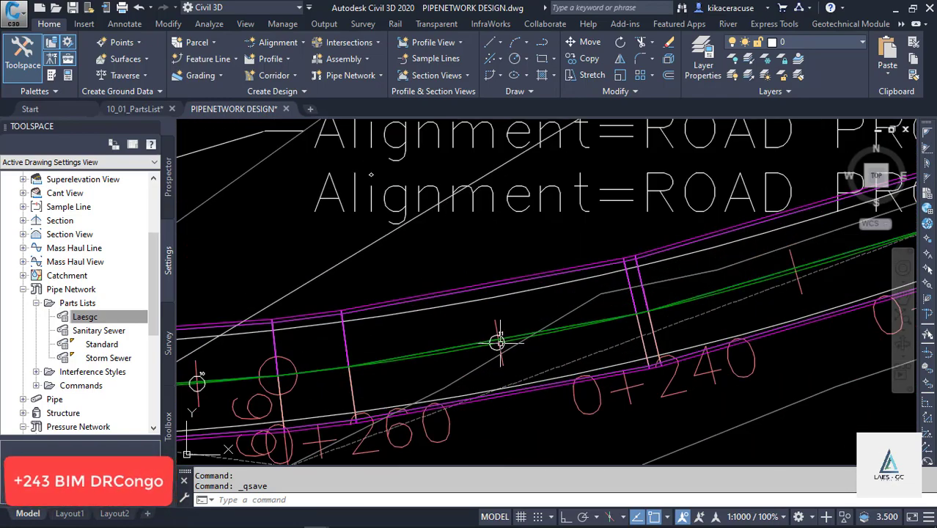
pyautogui.scroll(-7, 492, 339)
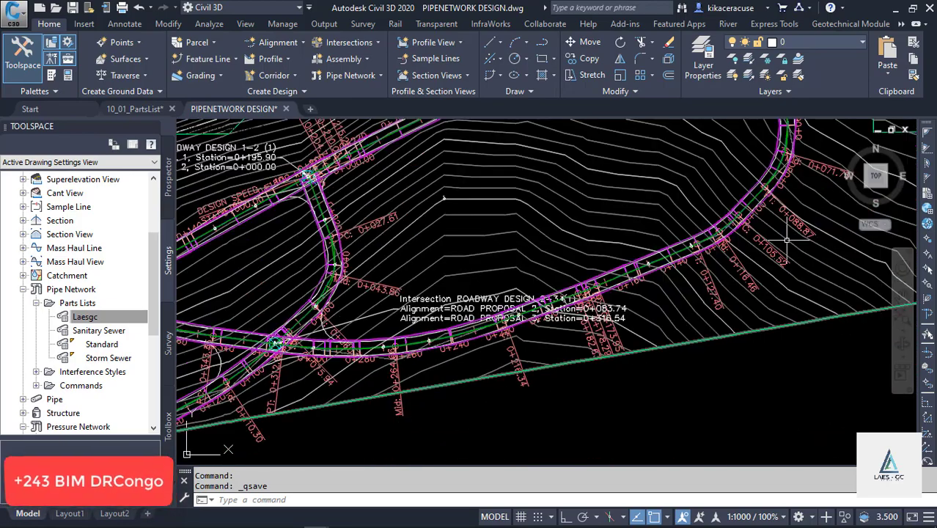
pyautogui.scroll(2, 695, 253)
pyautogui.scroll(6, 682, 235)
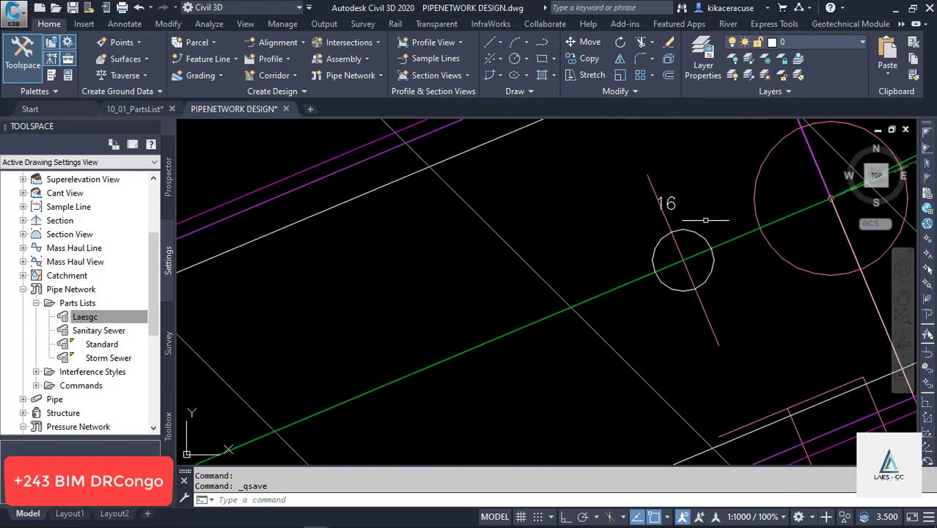
pyautogui.scroll(-3, 718, 234)
pyautogui.scroll(-6, 730, 250)
# Start a new pipe network with the Pipe Network Creation Tools and name it "Network - pipe sanitary"
pyautogui.scroll(4, 683, 225)
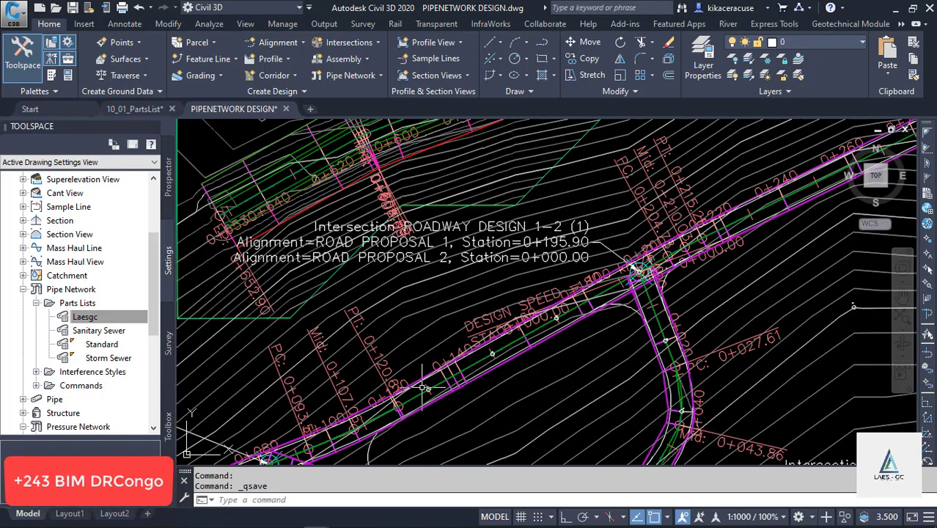
pyautogui.scroll(5, 431, 392)
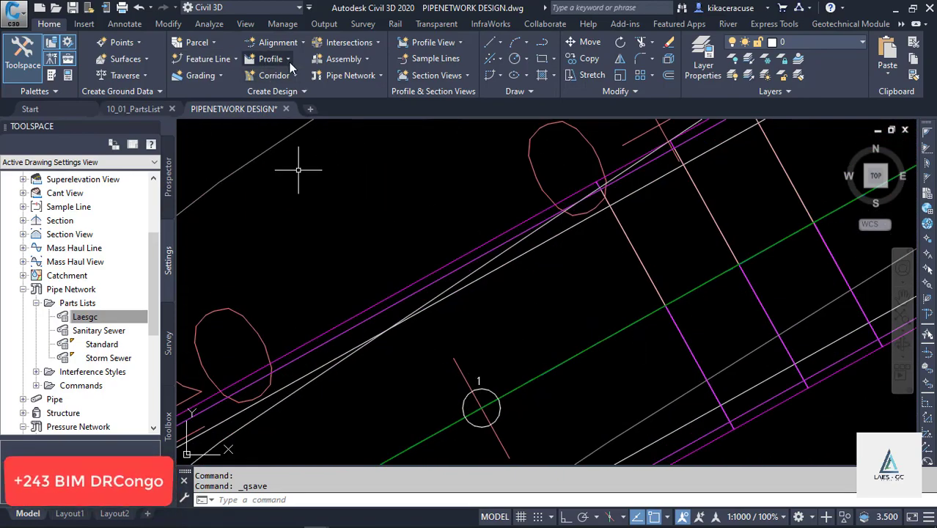
pyautogui.click(379, 77)
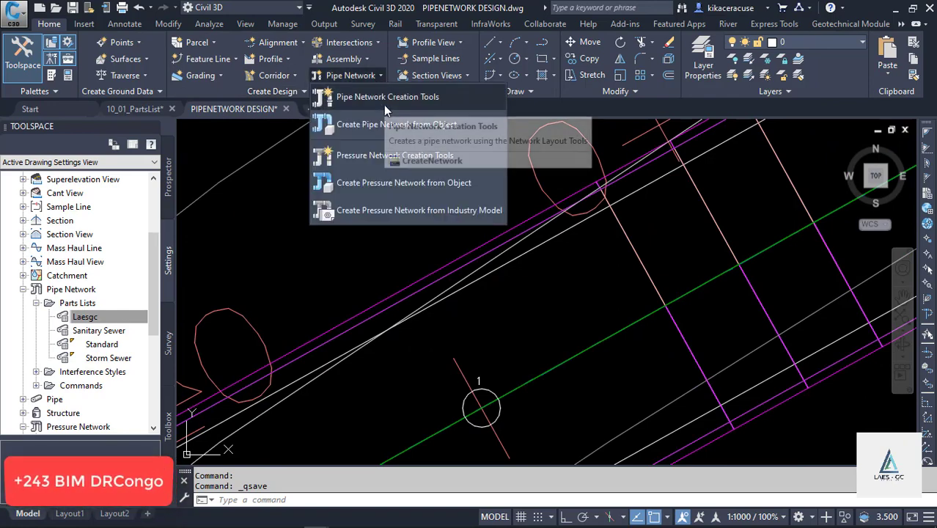
pyautogui.click(384, 104)
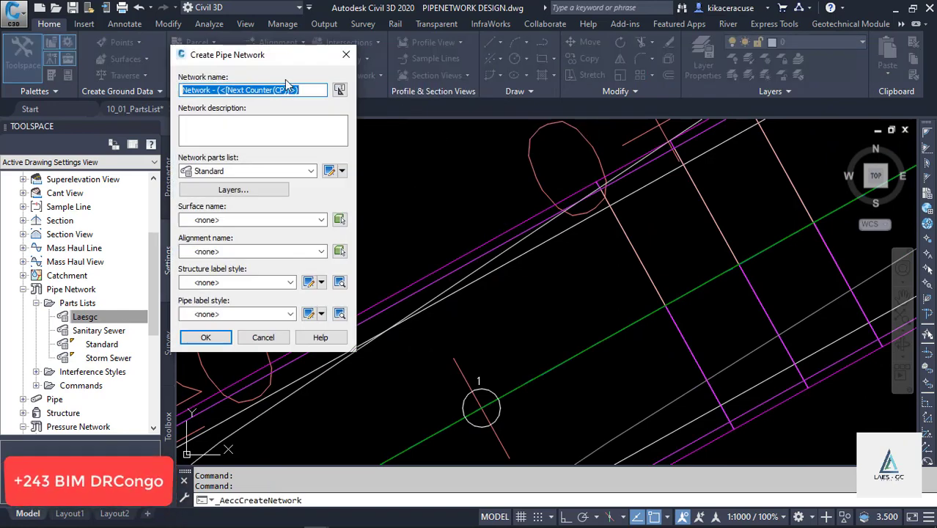
pyautogui.moveTo(311, 89); pyautogui.dragTo(209, 89)
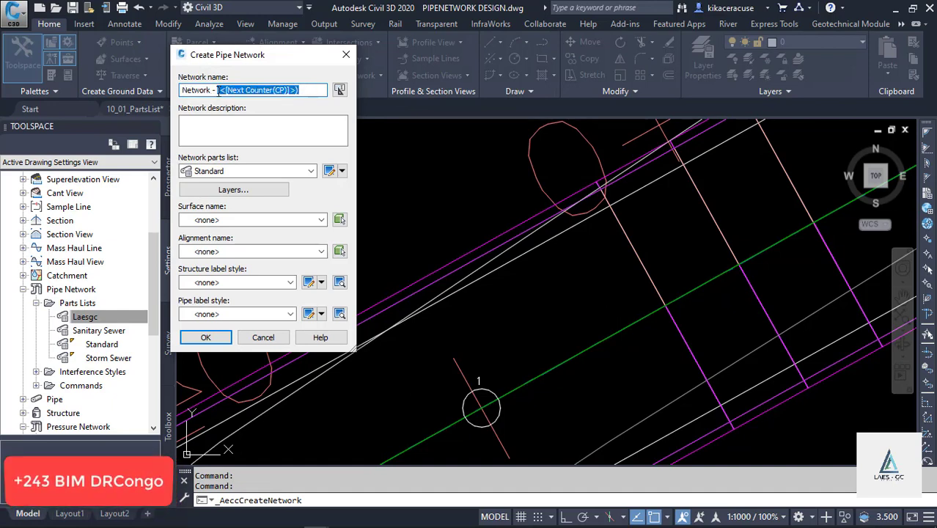
pyautogui.press('BackSpace')
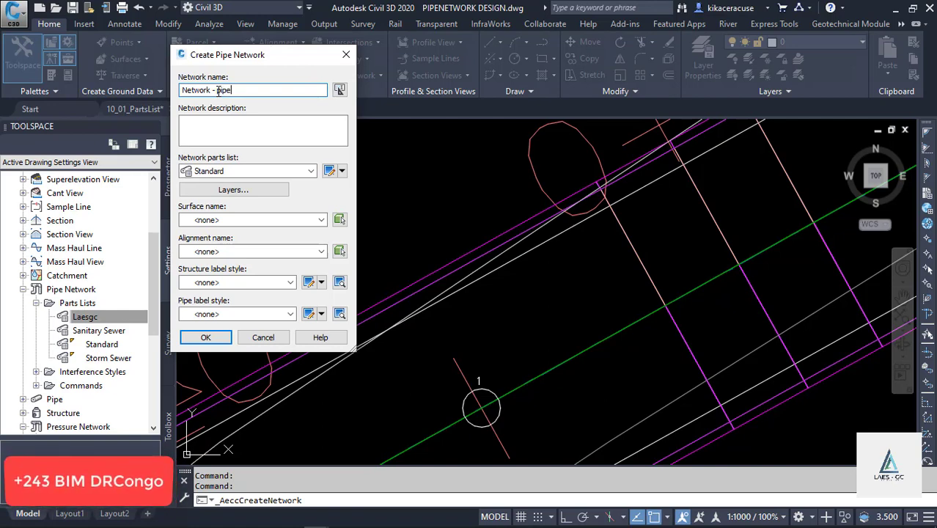
pyautogui.write('pipe sanitary')
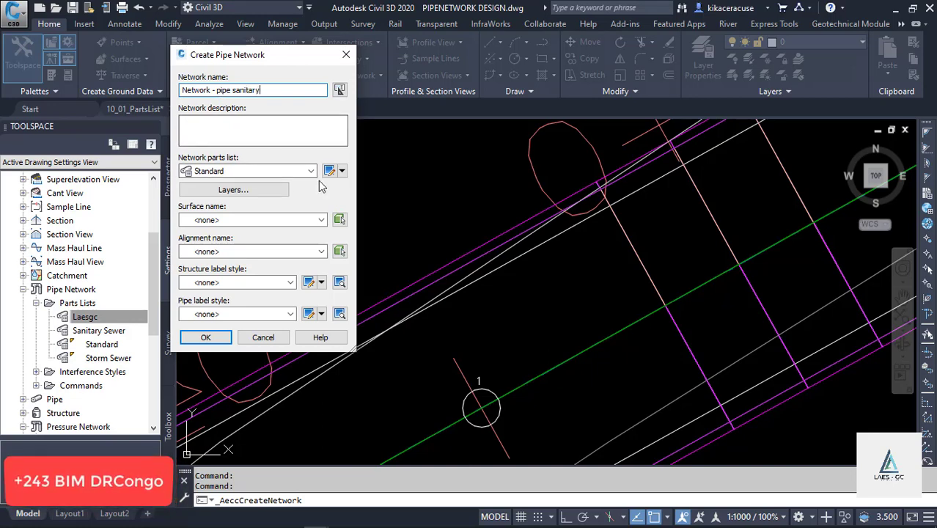
# Assign the Laesgc parts list and the COMPOSITE (1) surface to the new pipe network
pyautogui.click(311, 171)
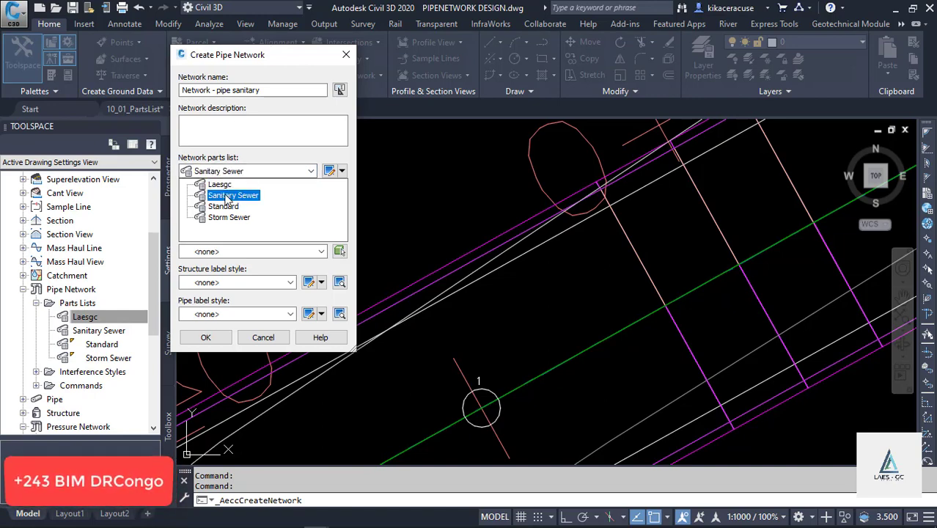
pyautogui.click(220, 185)
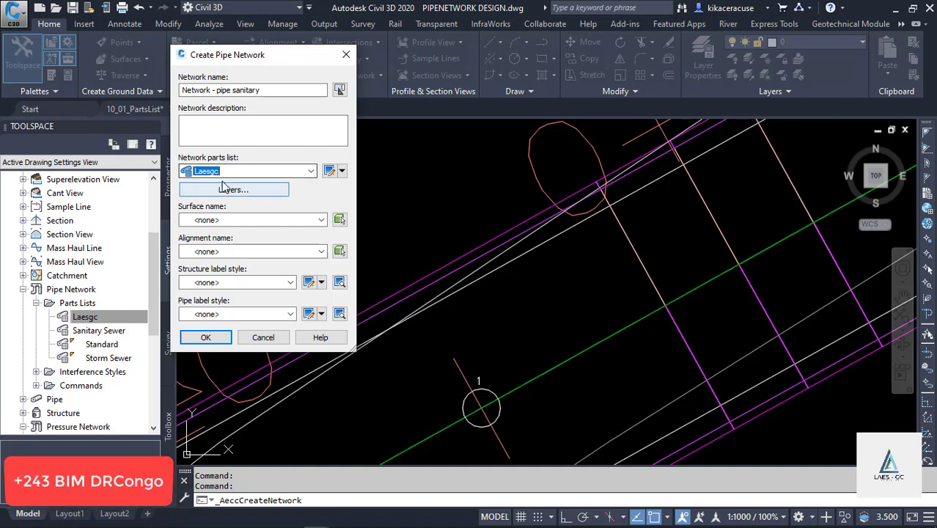
pyautogui.click(91, 316)
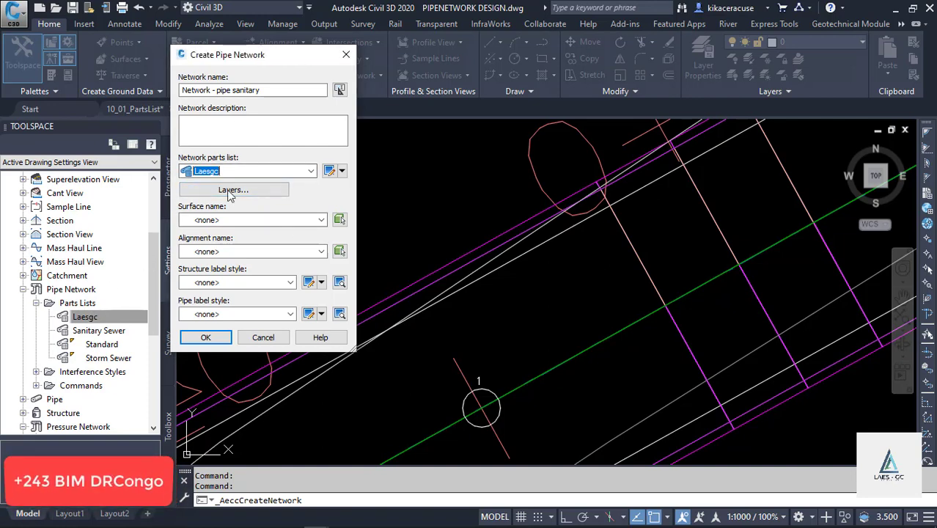
pyautogui.click(323, 221)
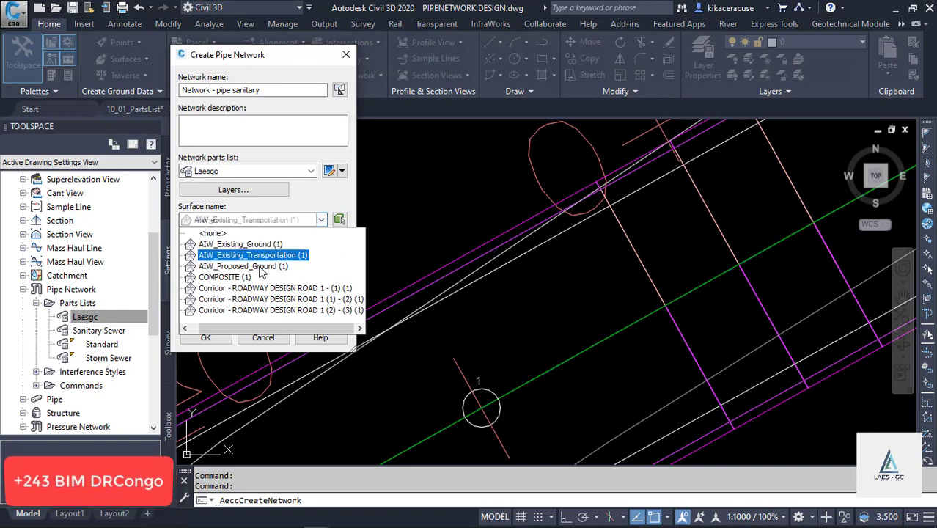
pyautogui.click(233, 279)
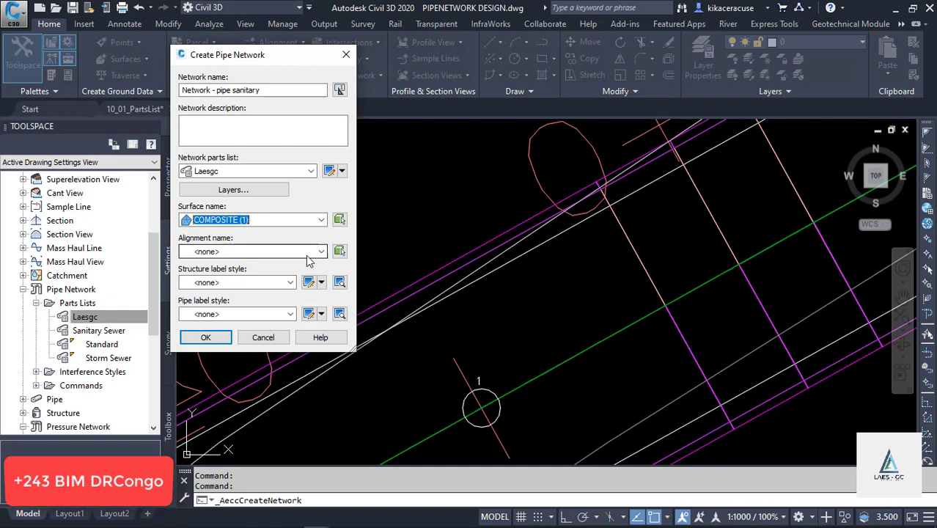
# Set the network's structure label style to Data with Connected Pipes (Sanitary)
pyautogui.click(321, 252)
pyautogui.click(321, 251)
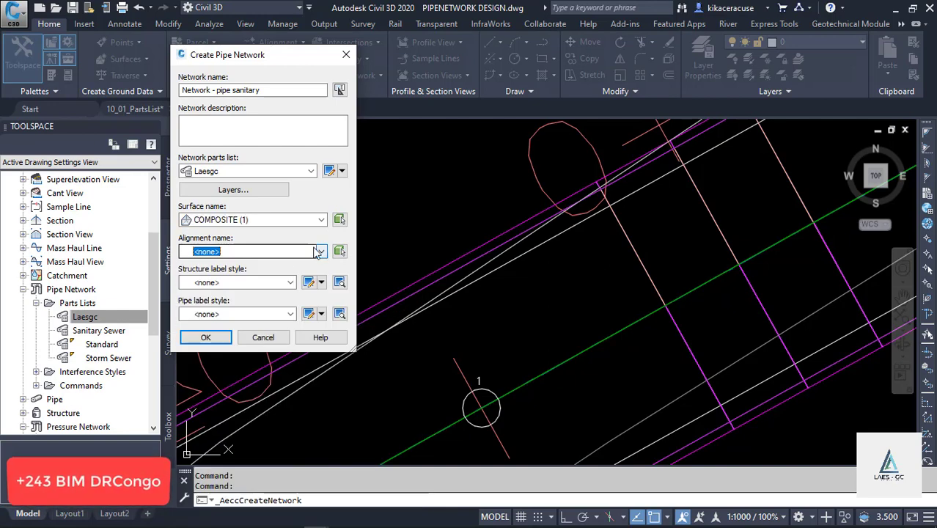
pyautogui.click(290, 284)
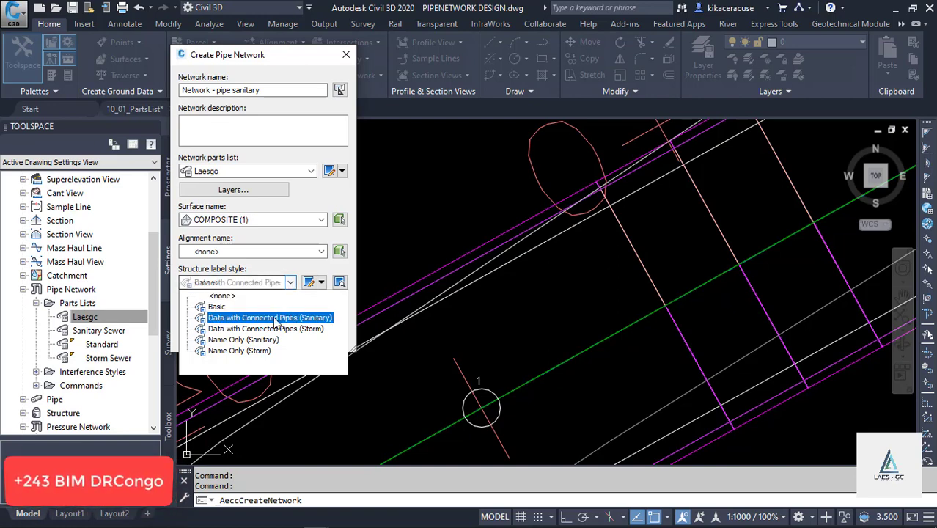
pyautogui.click(314, 318)
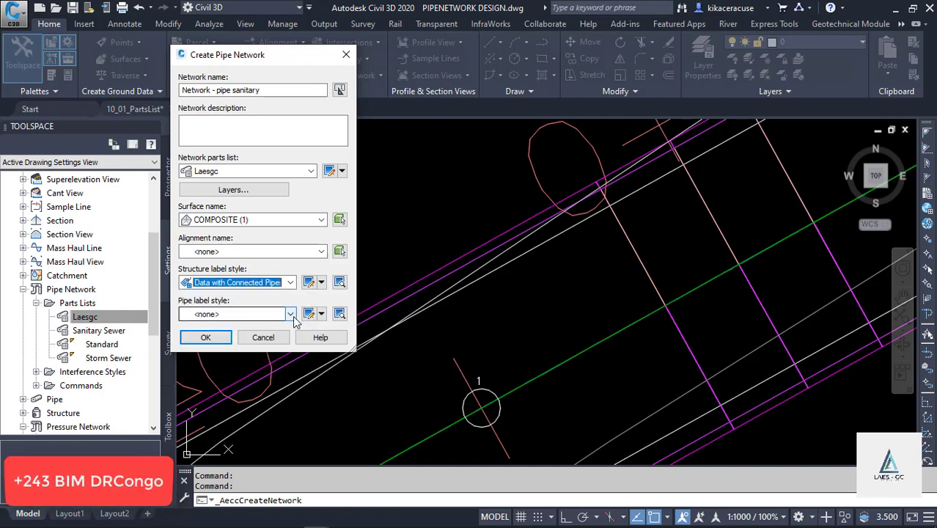
pyautogui.click(290, 315)
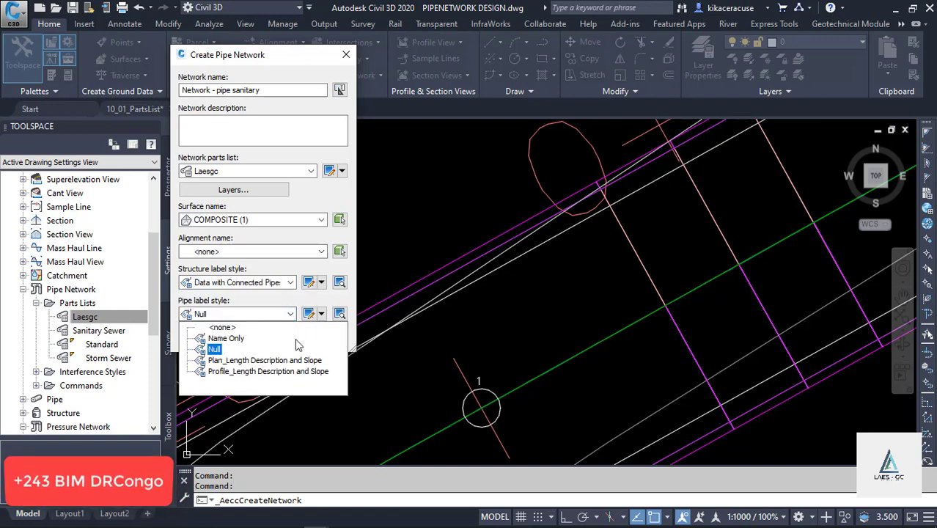
pyautogui.click(320, 194)
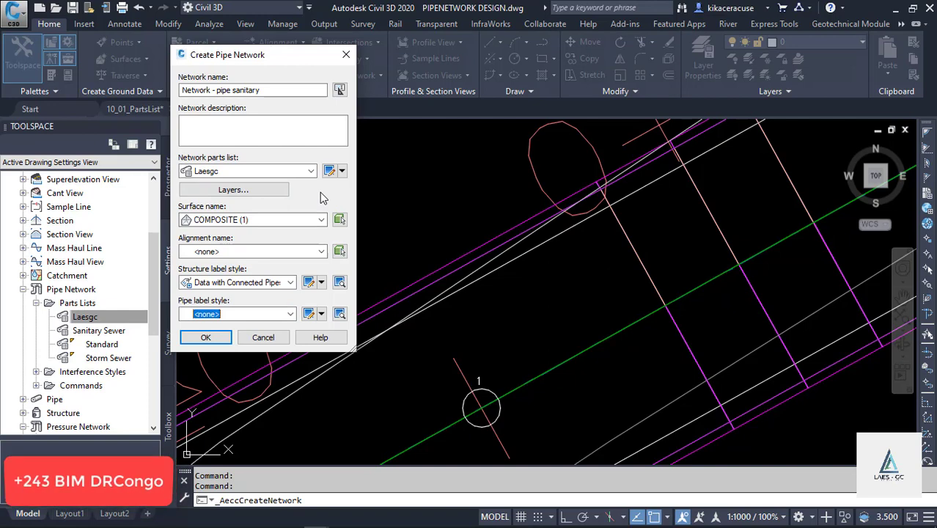
# Examine the new network's structure plan layer settings, including the modifier options and the base layers available around C-STRM-STRC
pyautogui.click(264, 192)
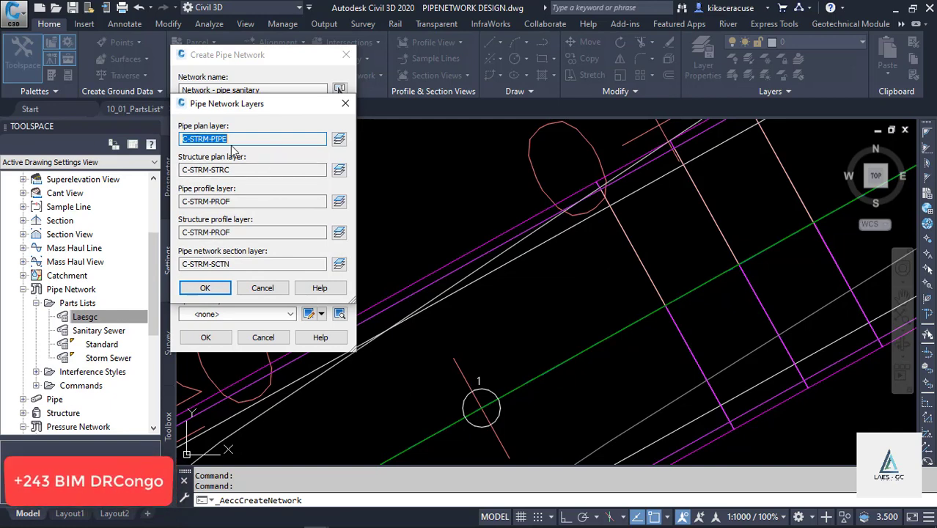
pyautogui.click(339, 170)
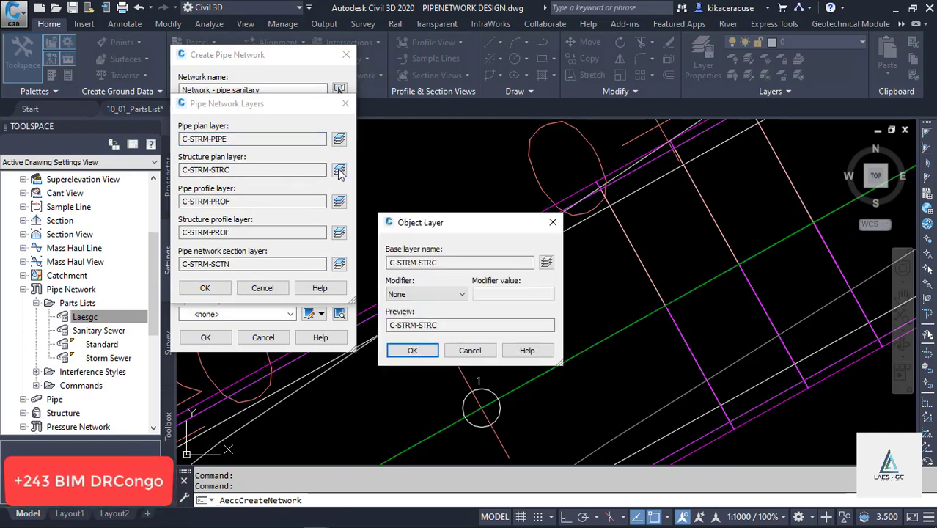
pyautogui.click(452, 295)
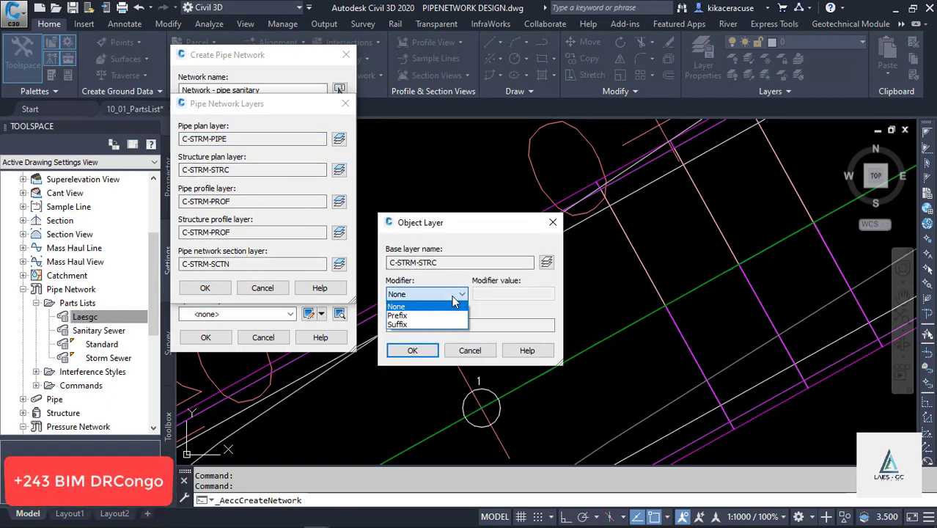
pyautogui.click(454, 296)
pyautogui.click(444, 294)
pyautogui.click(429, 316)
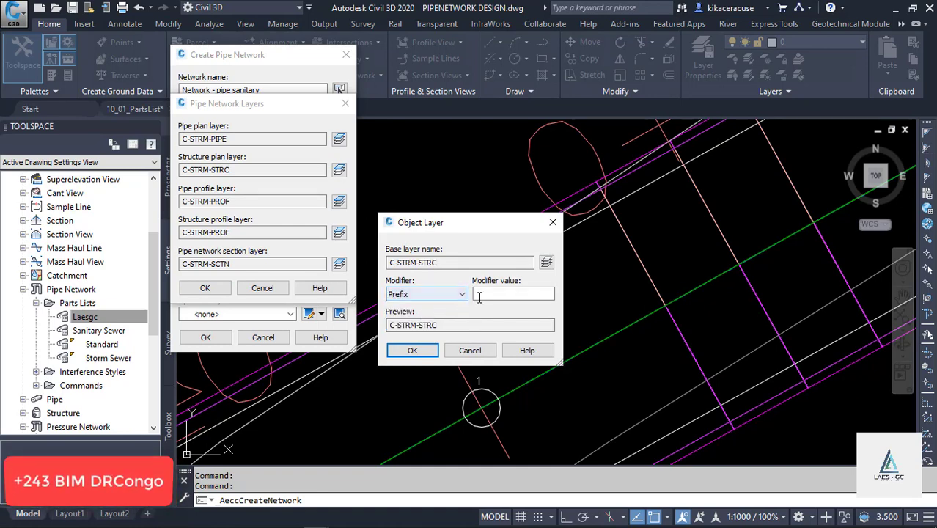
pyautogui.click(453, 294)
pyautogui.click(425, 305)
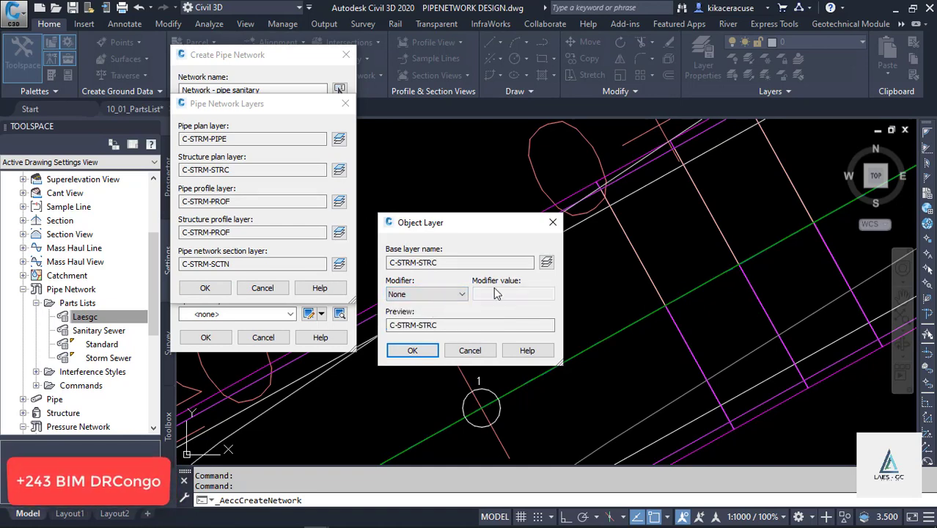
pyautogui.click(546, 262)
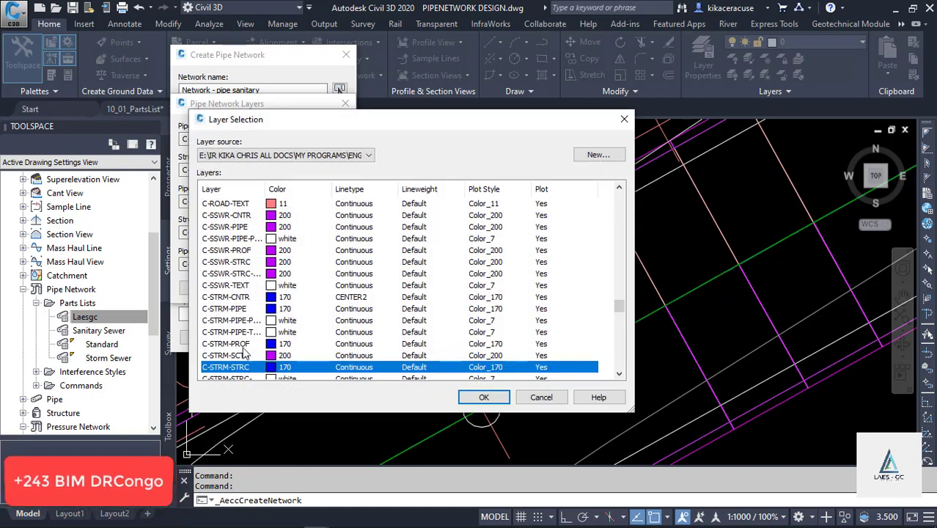
pyautogui.doubleClick(271, 367)
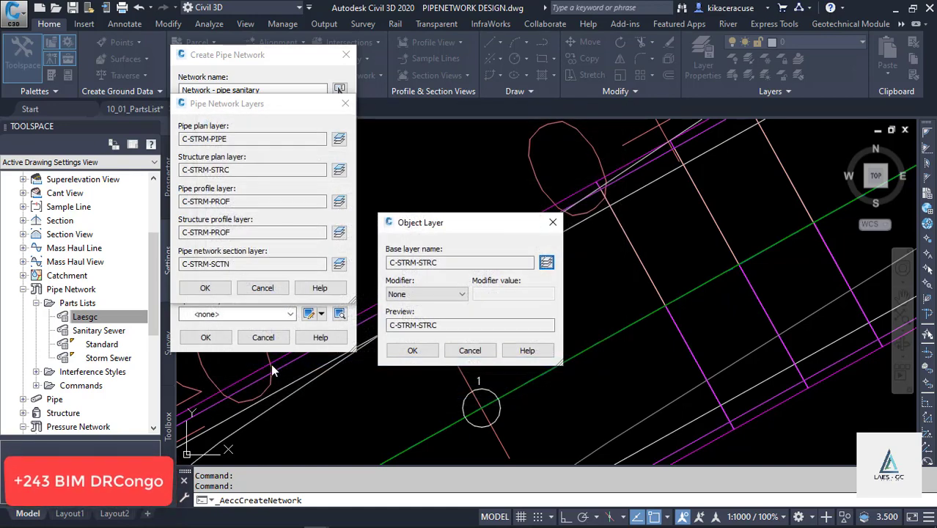
pyautogui.click(547, 261)
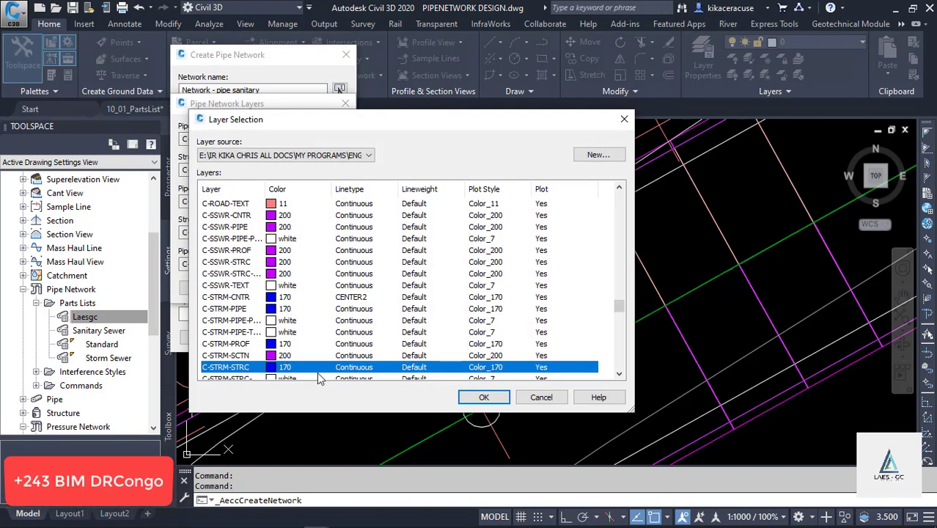
pyautogui.doubleClick(364, 367)
pyautogui.click(546, 261)
pyautogui.doubleClick(270, 367)
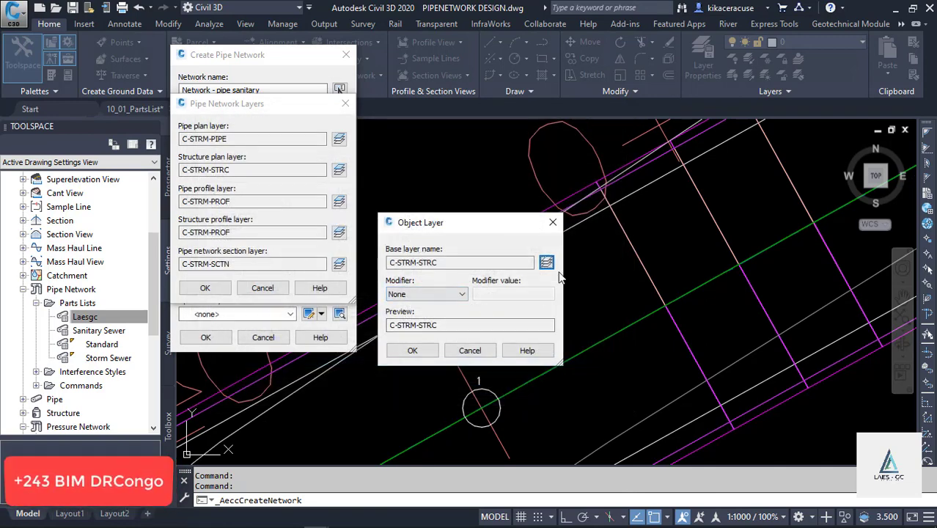
pyautogui.click(470, 350)
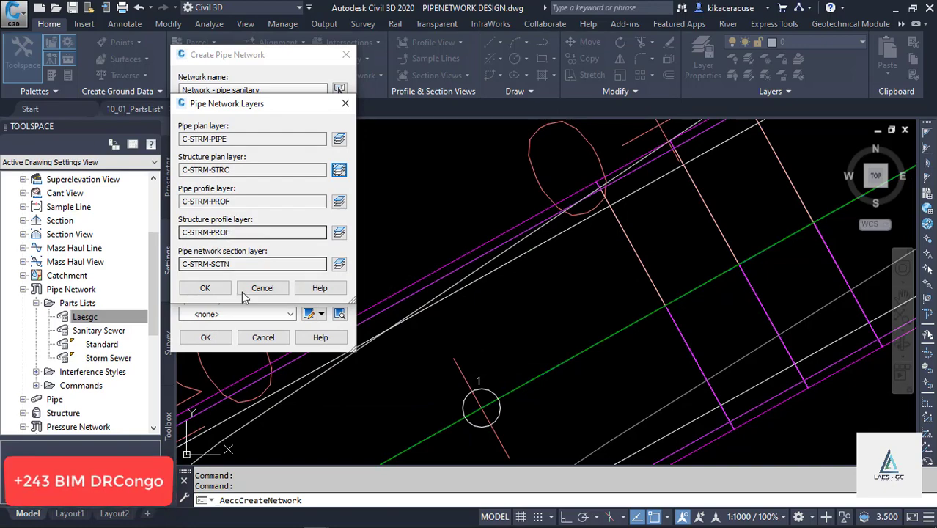
# Examine the structure profile layer settings, including the available base layers and the properties offered for a new layer
pyautogui.click(340, 232)
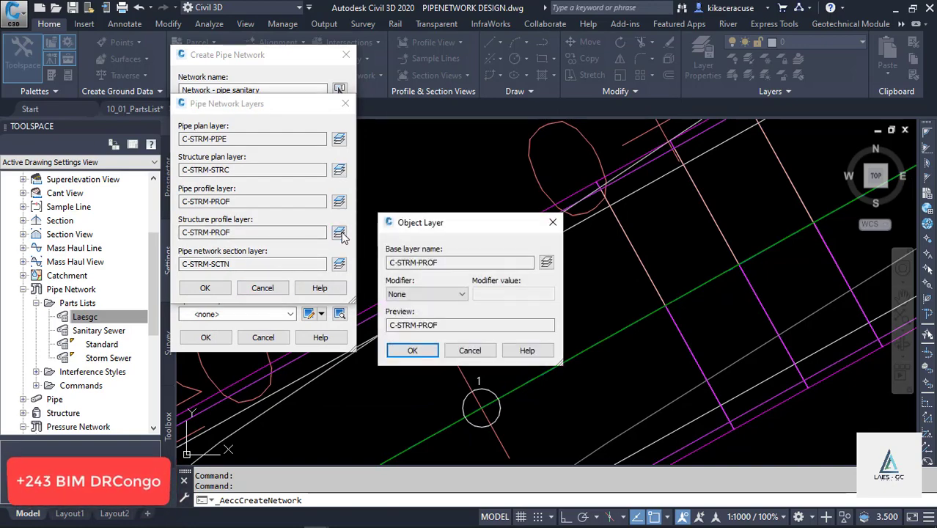
pyautogui.click(546, 263)
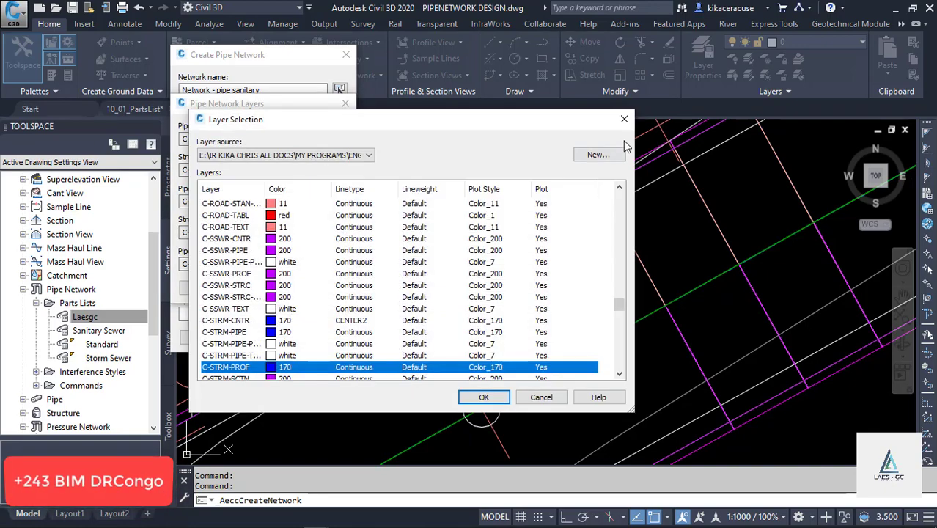
pyautogui.click(605, 157)
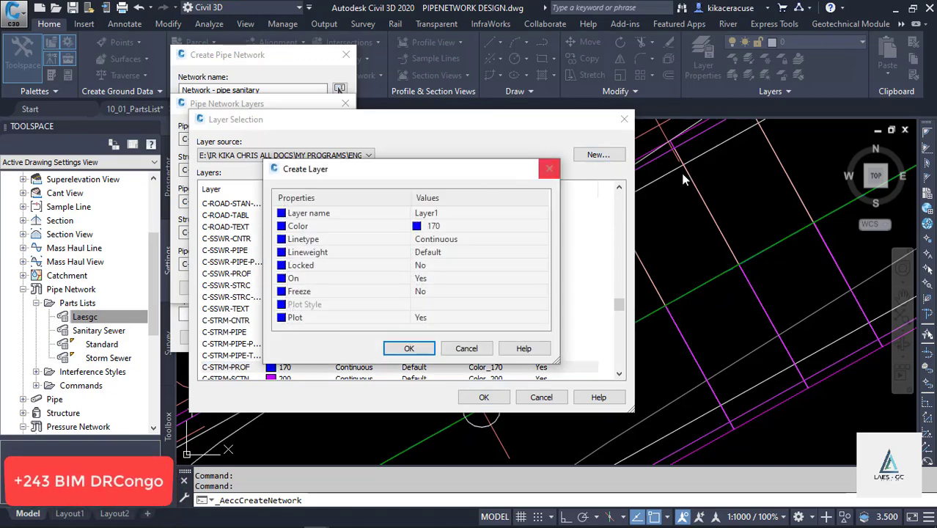
pyautogui.click(549, 169)
pyautogui.click(624, 119)
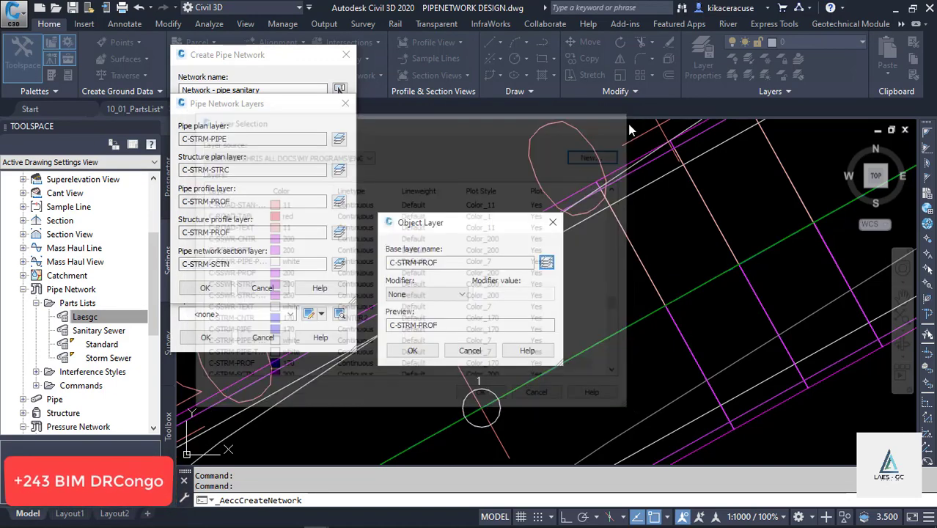
pyautogui.click(553, 222)
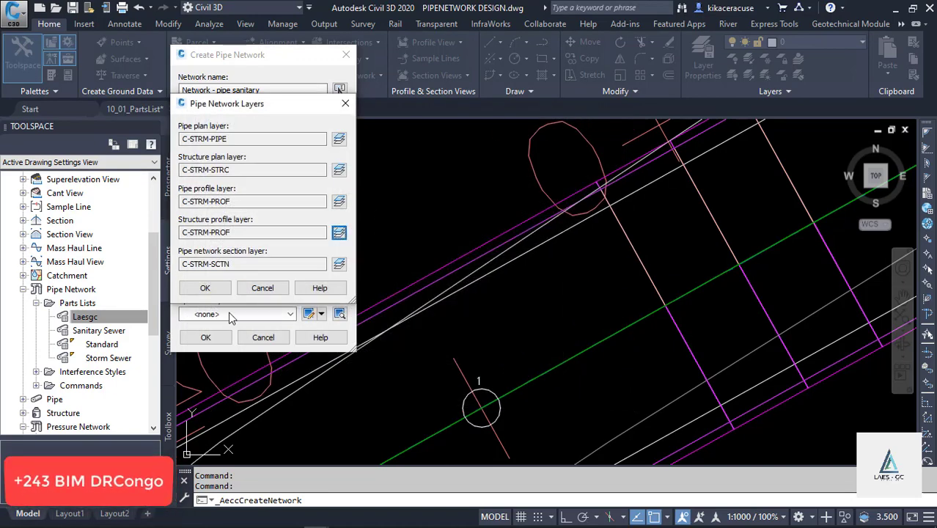
# Leave the network layer settings and create the pipe network with the chosen parts list, surface and label style
pyautogui.click(345, 107)
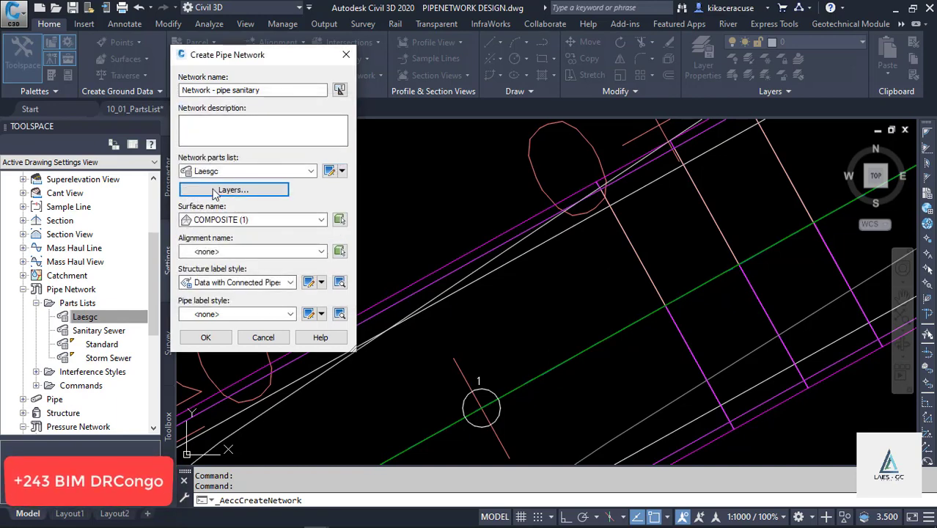
pyautogui.click(205, 338)
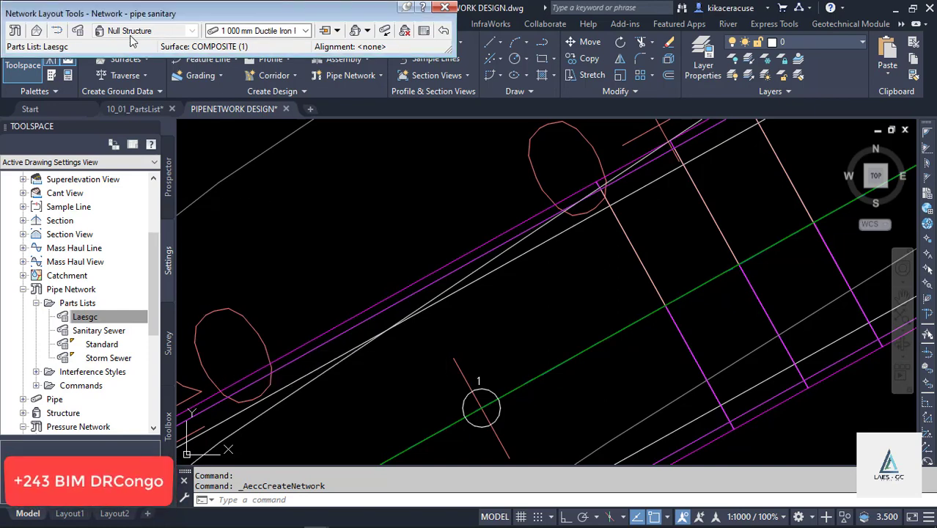
# Check the available pipe sizes, the structure choices and the assigned parts list in the Network Layout Tools
pyautogui.click(86, 315)
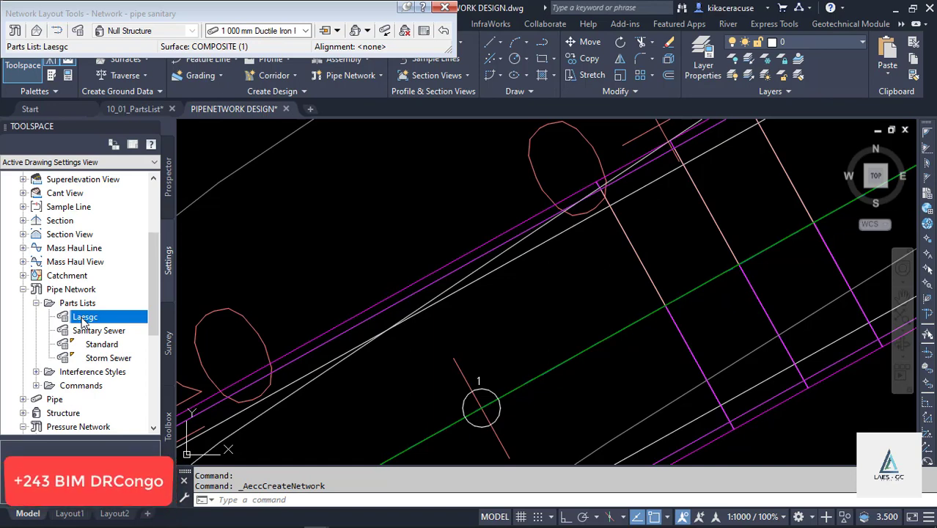
pyautogui.click(305, 31)
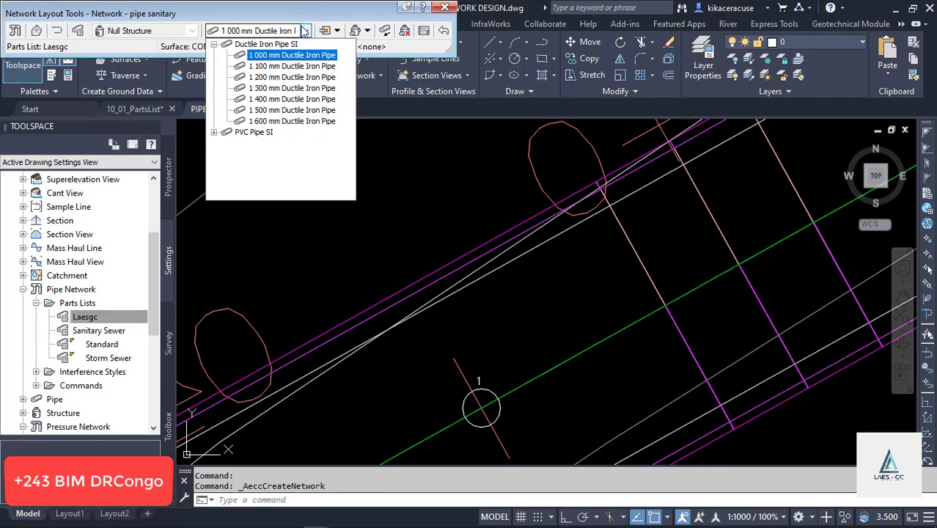
pyautogui.click(198, 32)
pyautogui.click(80, 33)
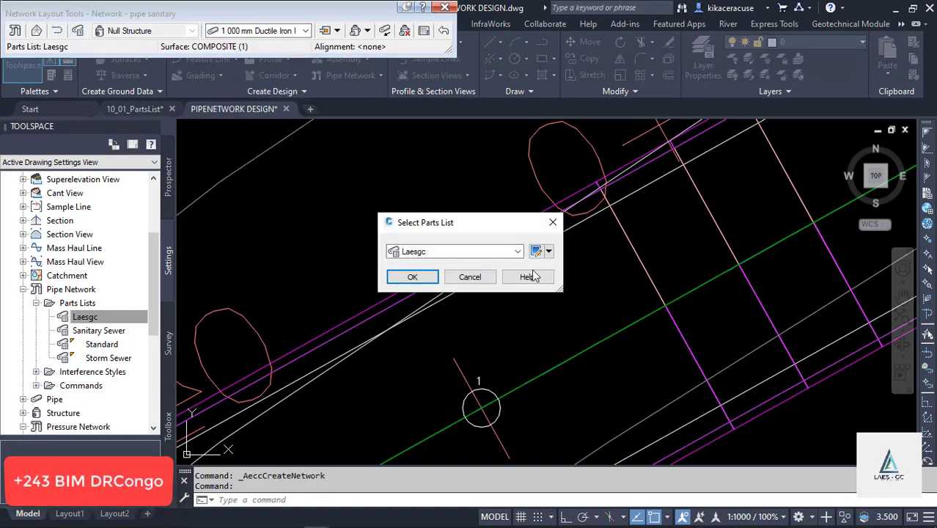
pyautogui.click(518, 251)
pyautogui.click(519, 251)
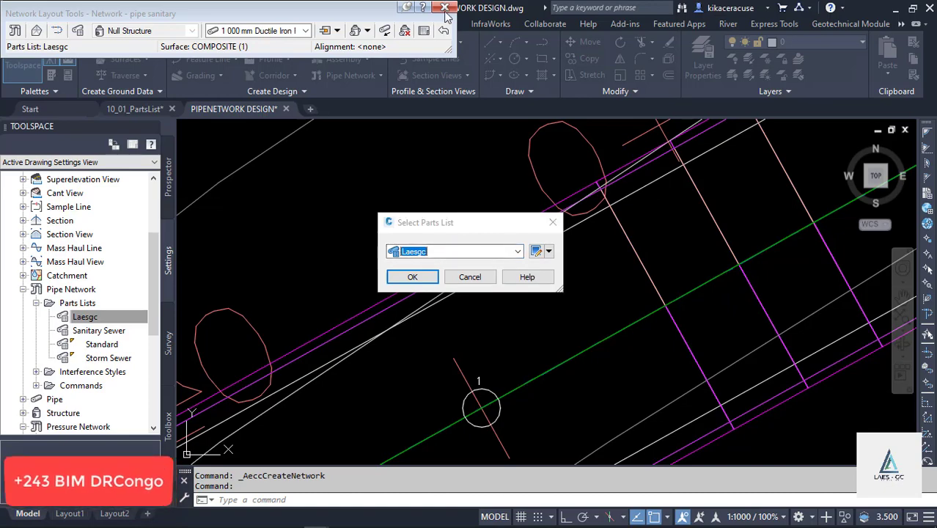
pyautogui.click(553, 222)
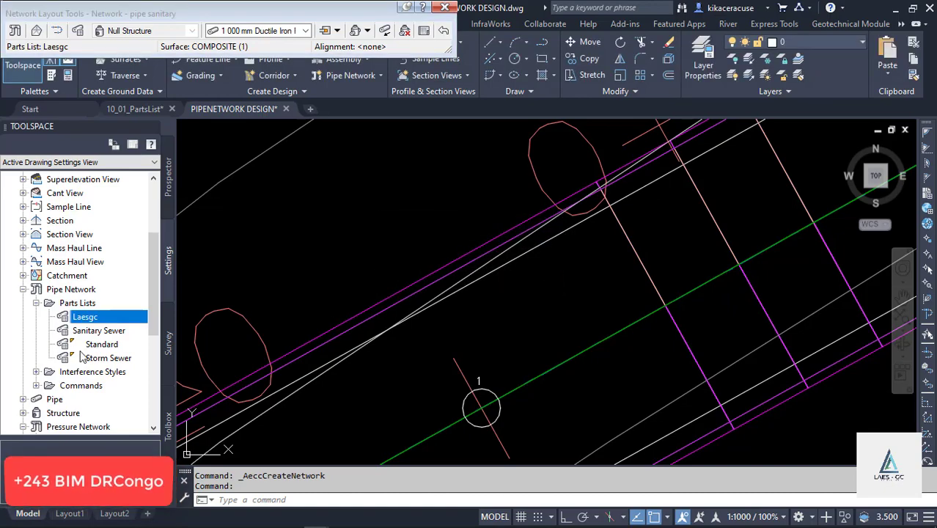
# Add a Concentric Cylindrical Structure part size with 1200 mm inner diameter and 600 mm cone height to the Laesgc parts list
pyautogui.rightClick(86, 322)
pyautogui.click(121, 324)
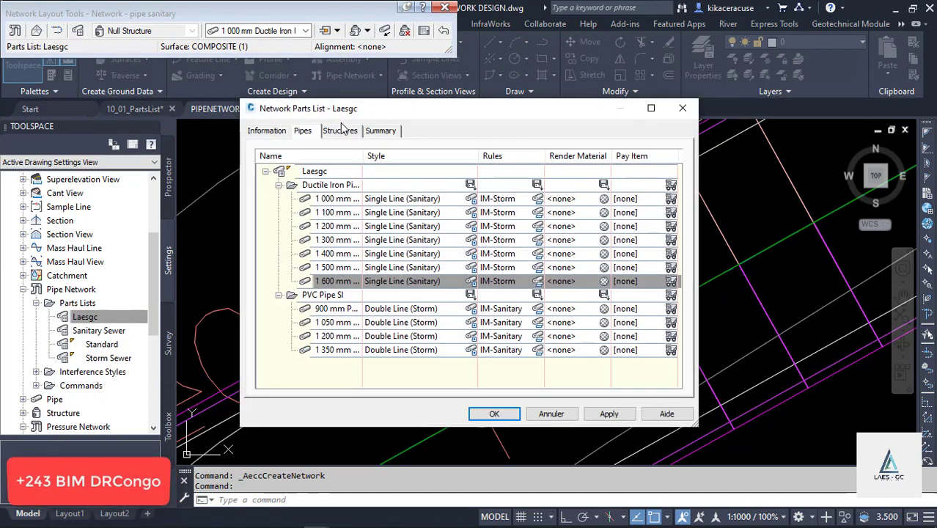
pyautogui.click(343, 130)
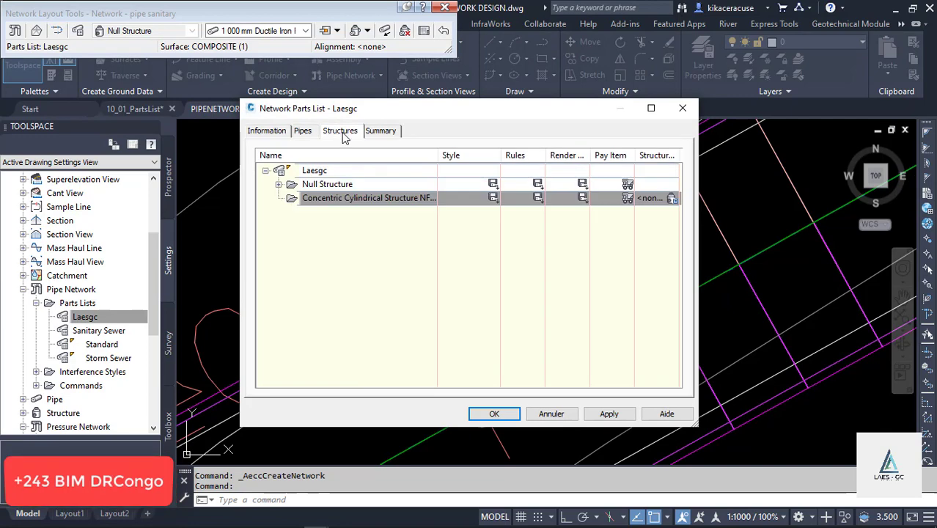
pyautogui.rightClick(417, 201)
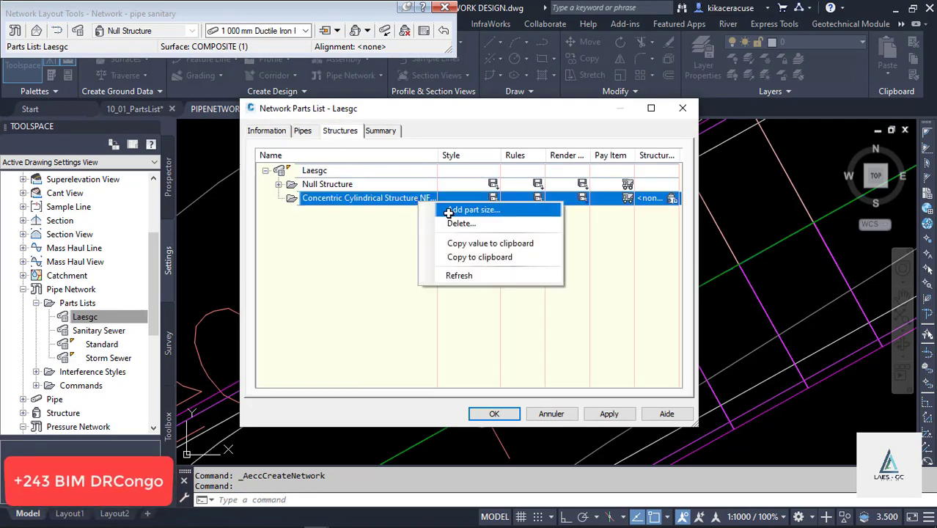
pyautogui.click(462, 212)
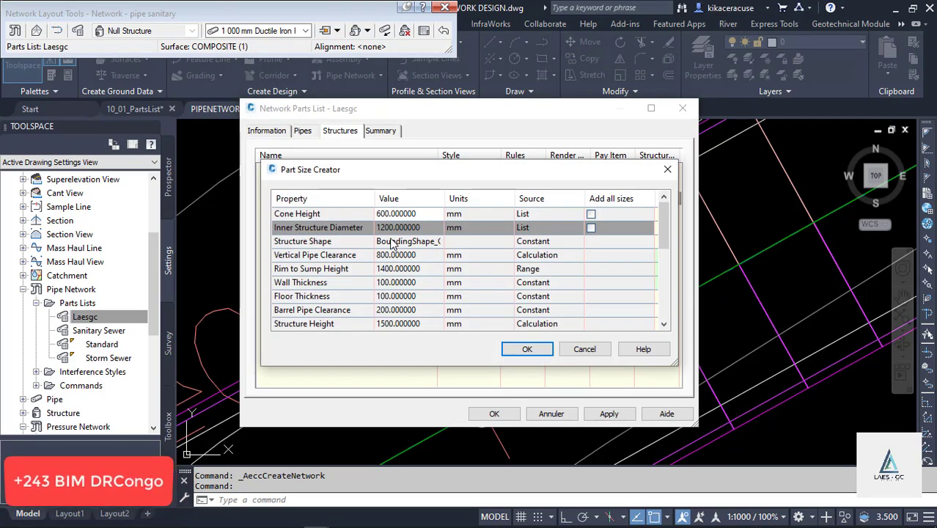
pyautogui.click(530, 351)
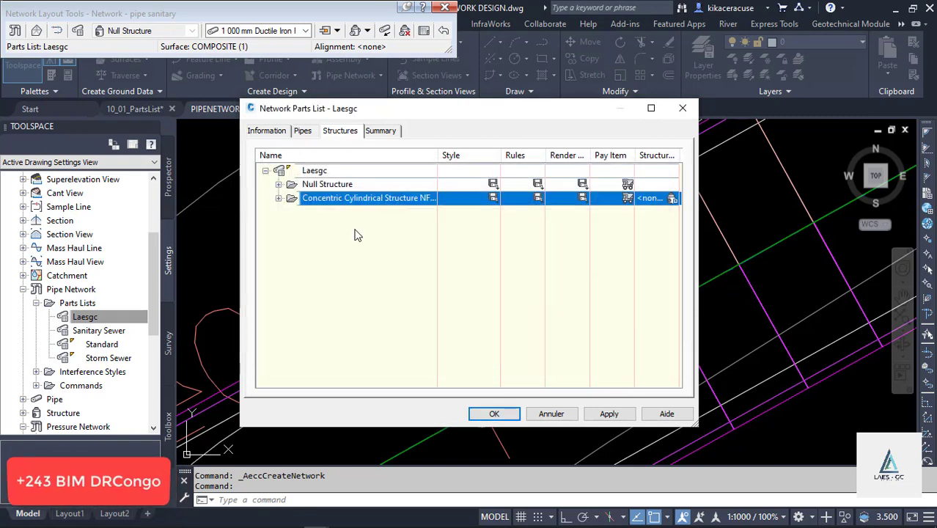
# Check the Null Structure and Concentric Cylindrical Structure entries and save the edited Laesgc parts list
pyautogui.click(279, 184)
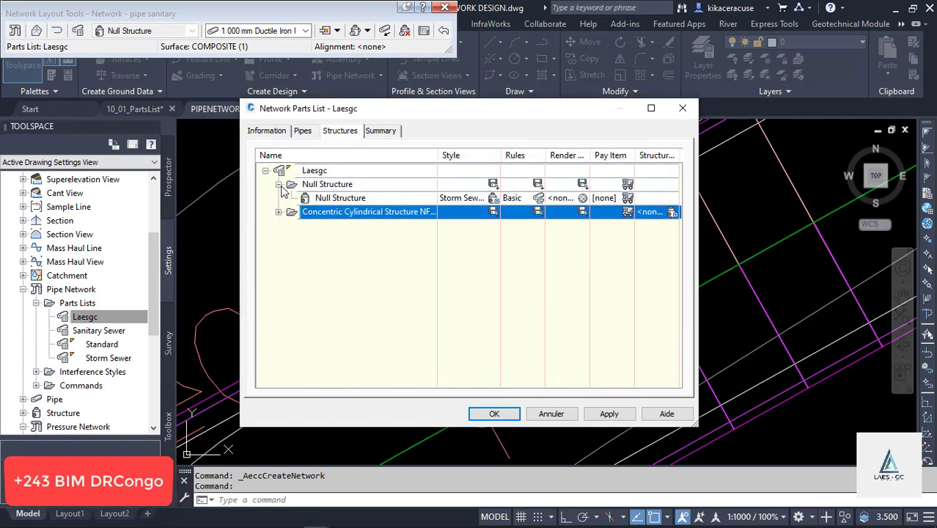
pyautogui.click(383, 200)
pyautogui.rightClick(383, 204)
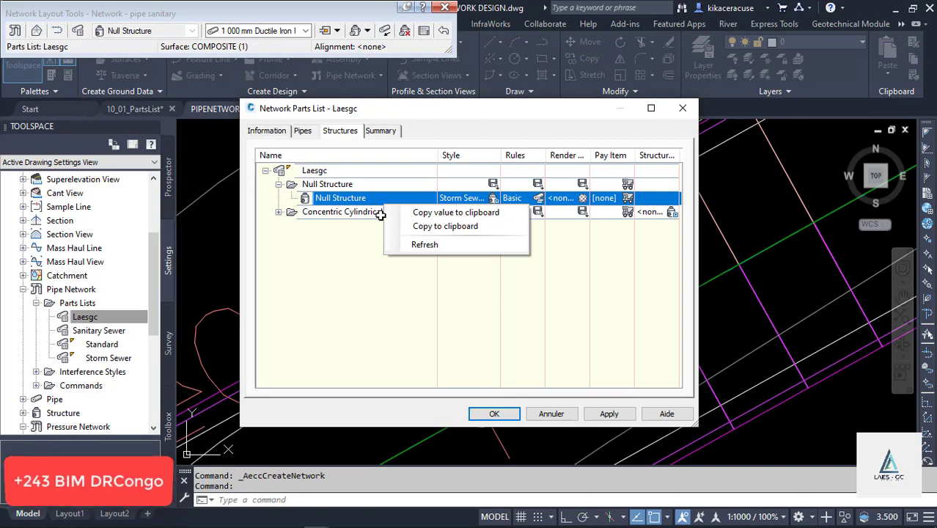
pyautogui.click(368, 258)
pyautogui.click(352, 213)
pyautogui.rightClick(351, 215)
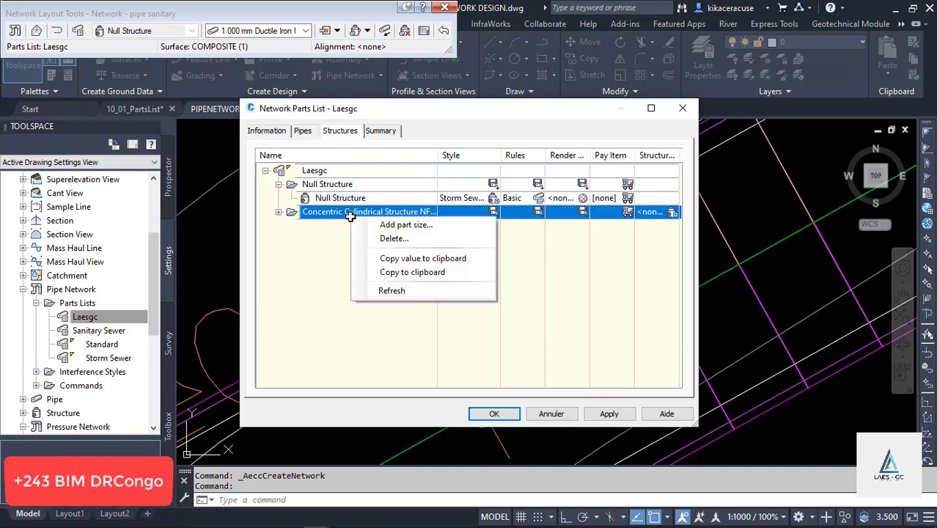
pyautogui.click(341, 243)
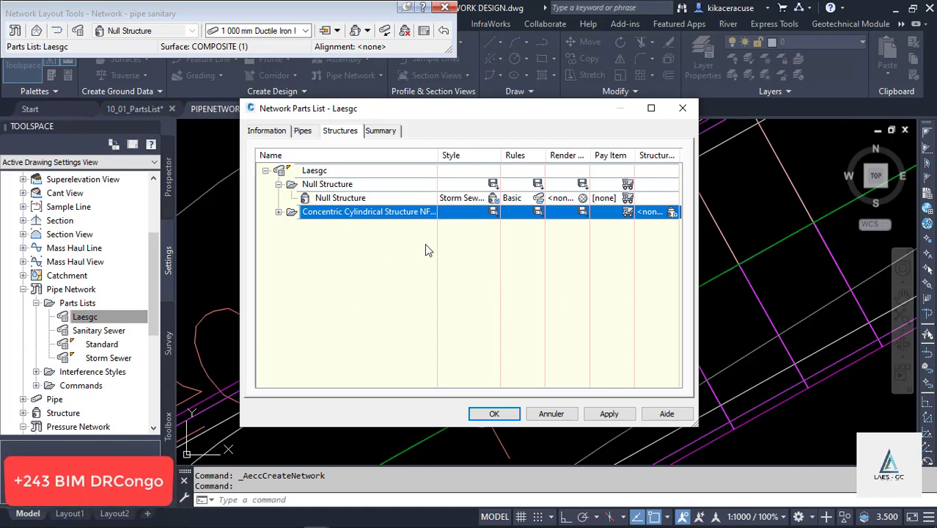
pyautogui.click(492, 414)
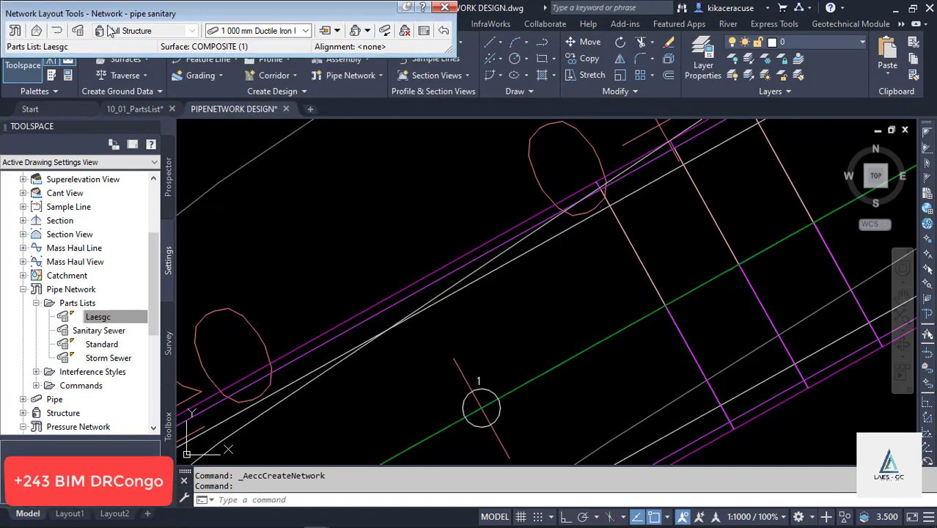
# Set the network layout to use the Concentric Cylindrical Structure and the 1 100 mm Ductile Iron Pipe
pyautogui.click(306, 31)
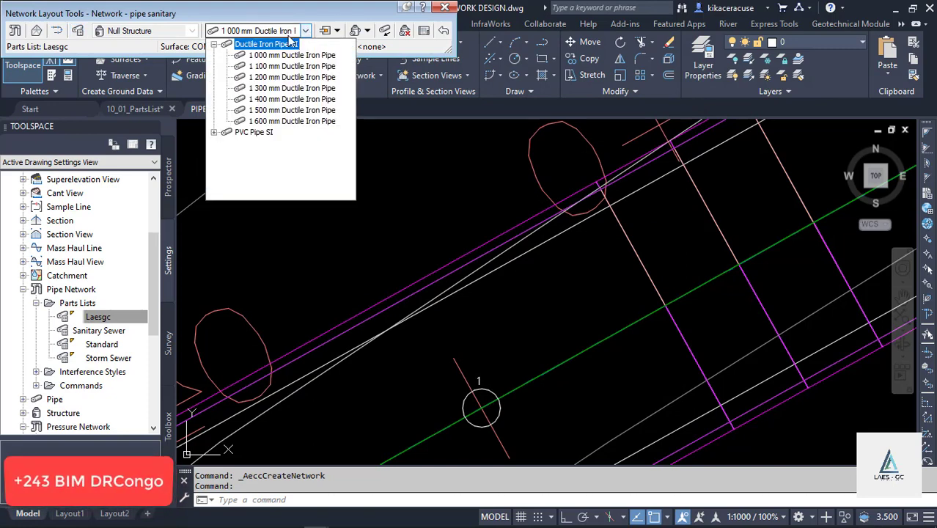
pyautogui.click(214, 132)
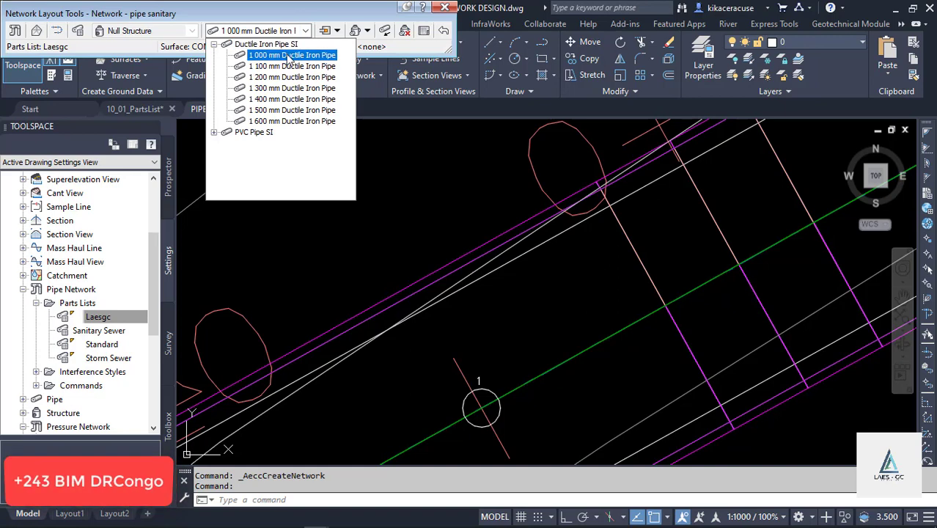
pyautogui.click(408, 102)
pyautogui.scroll(-5, 452, 208)
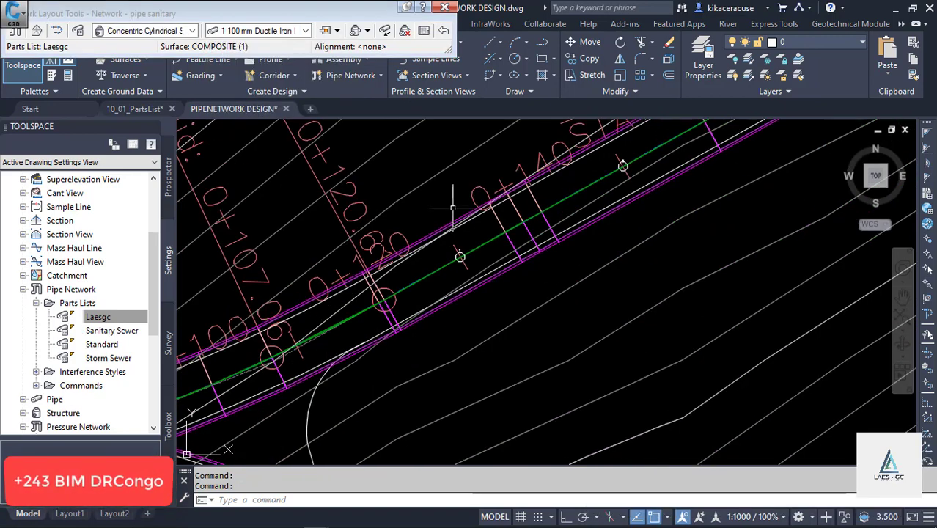
# Set the network structure to the 1 200 mm dia 600 mm cone Concentric Structure and the pipe to 1 200 mm Ductile Iron Pipe
pyautogui.scroll(-3, 452, 207)
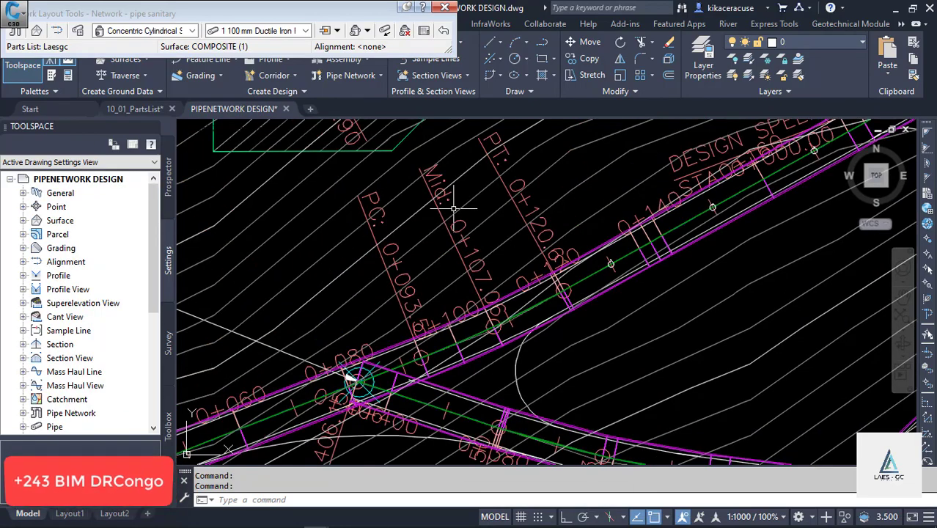
pyautogui.scroll(-5, 517, 238)
pyautogui.scroll(6, 484, 275)
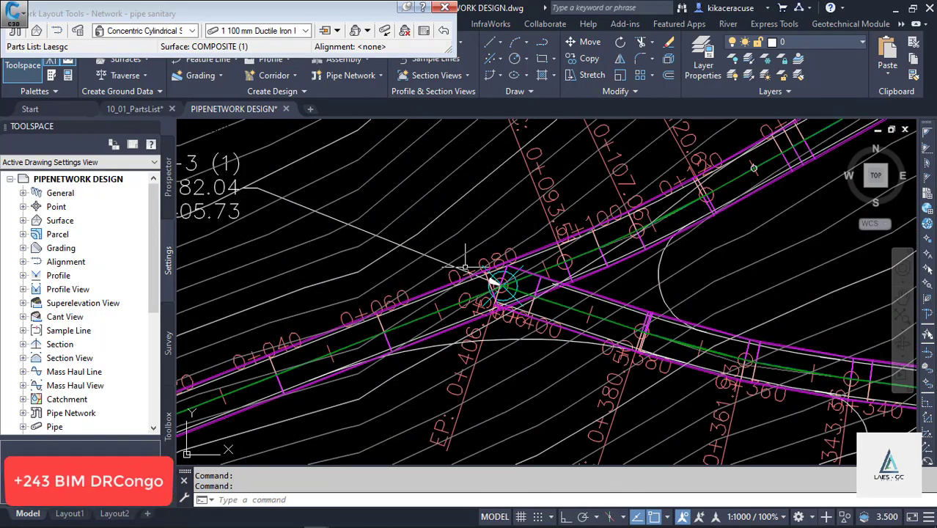
pyautogui.scroll(-4, 446, 346)
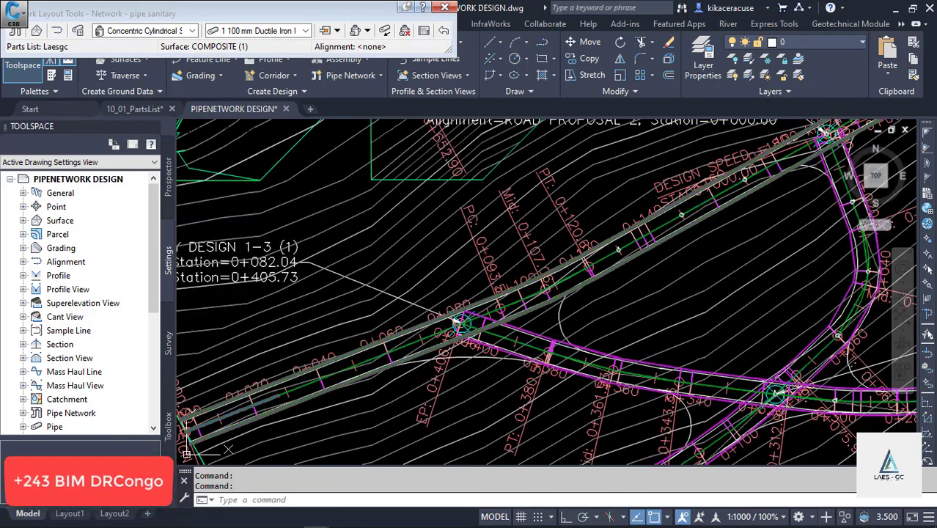
pyautogui.scroll(7, 568, 274)
pyautogui.scroll(3, 512, 286)
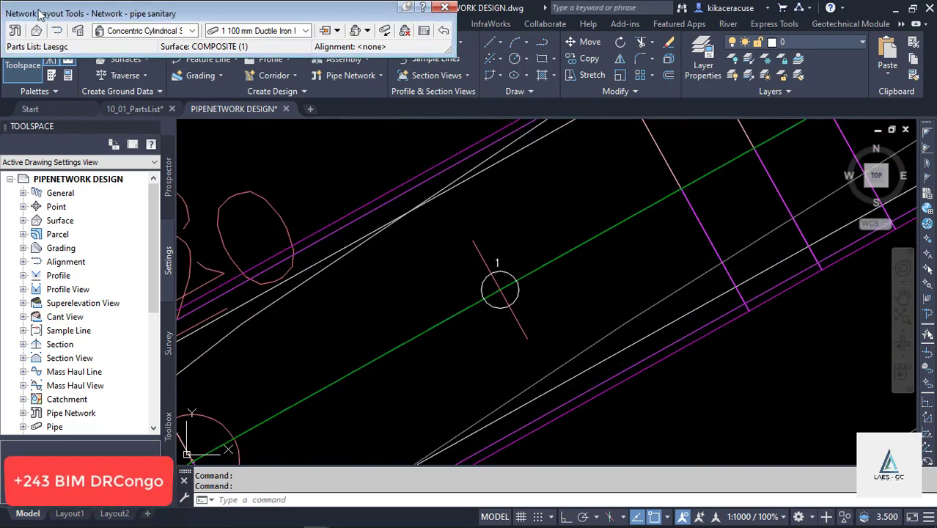
pyautogui.click(192, 31)
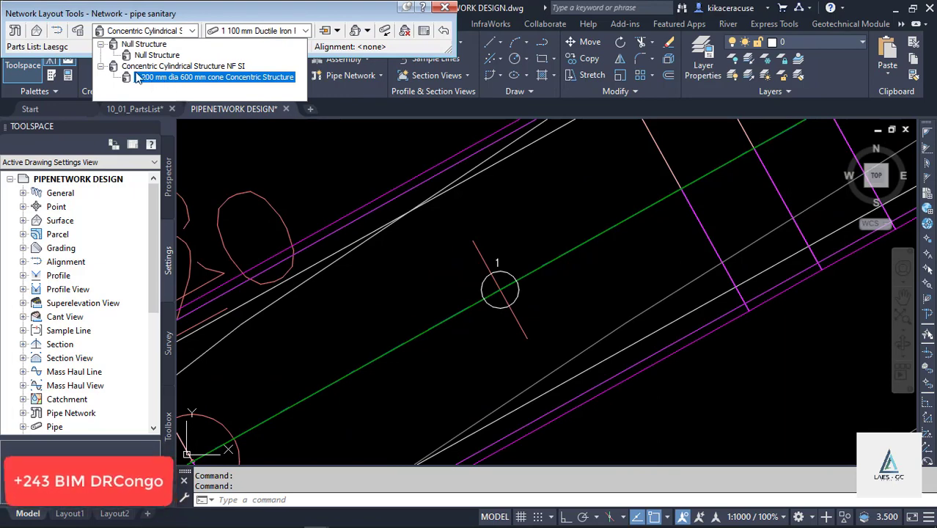
pyautogui.click(212, 79)
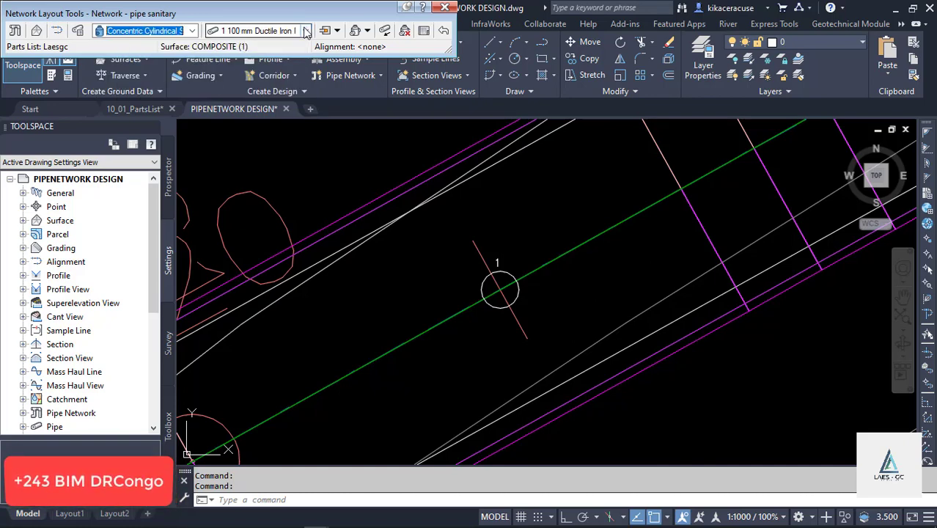
pyautogui.click(307, 31)
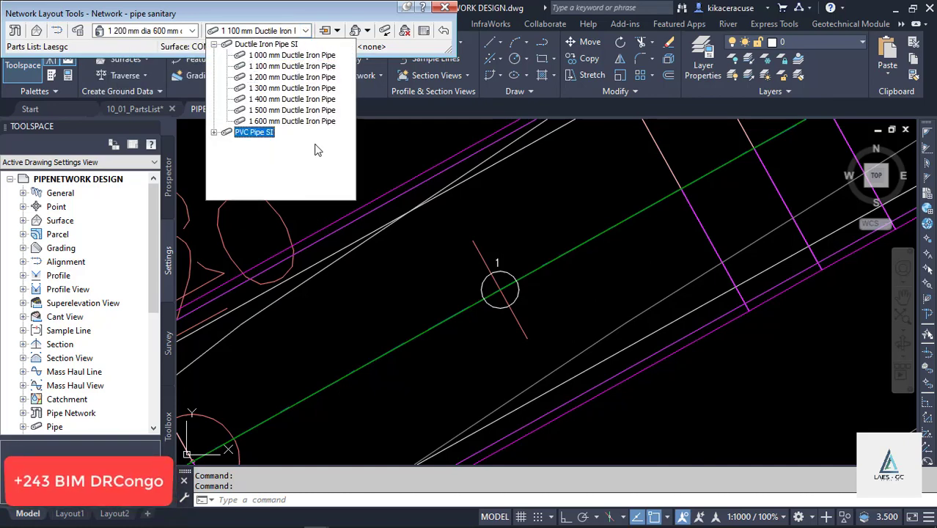
pyautogui.click(292, 77)
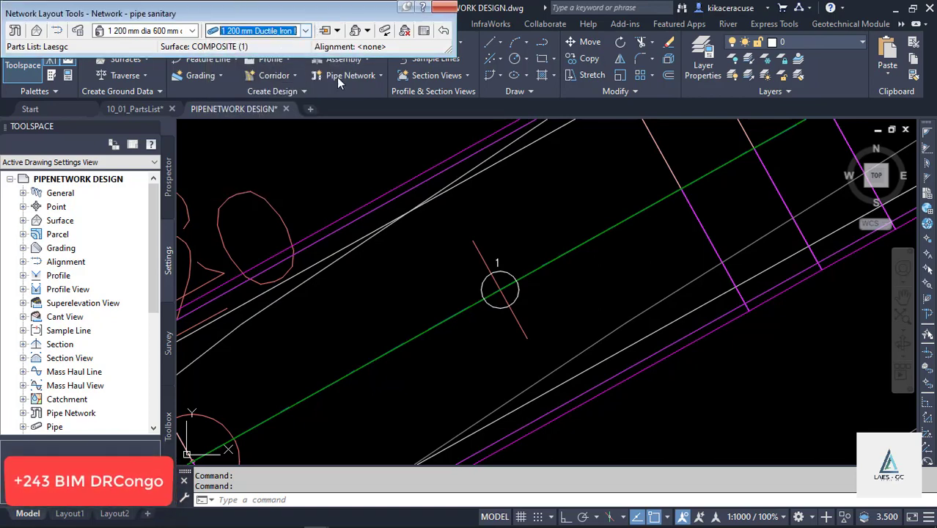
# Set the connection to Structure Insertion Point and start laying out Pipes and Structures
pyautogui.click(337, 30)
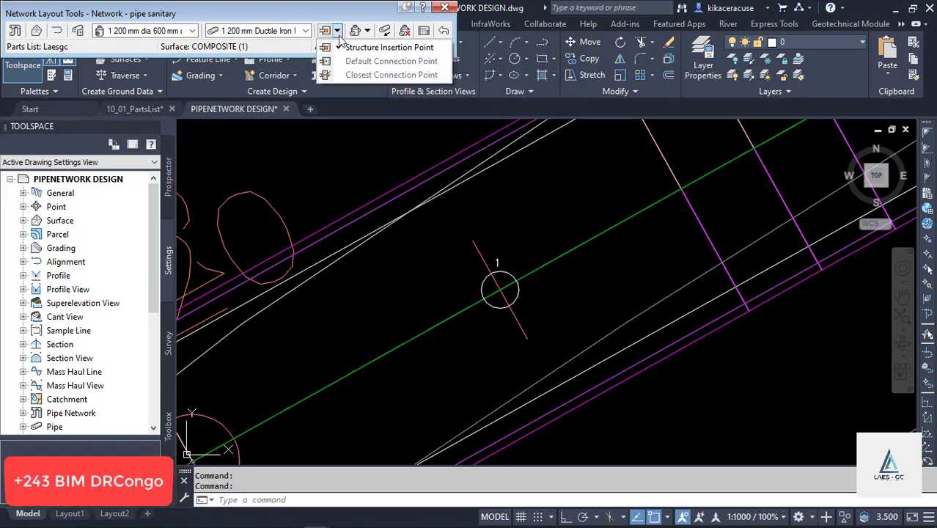
pyautogui.click(351, 47)
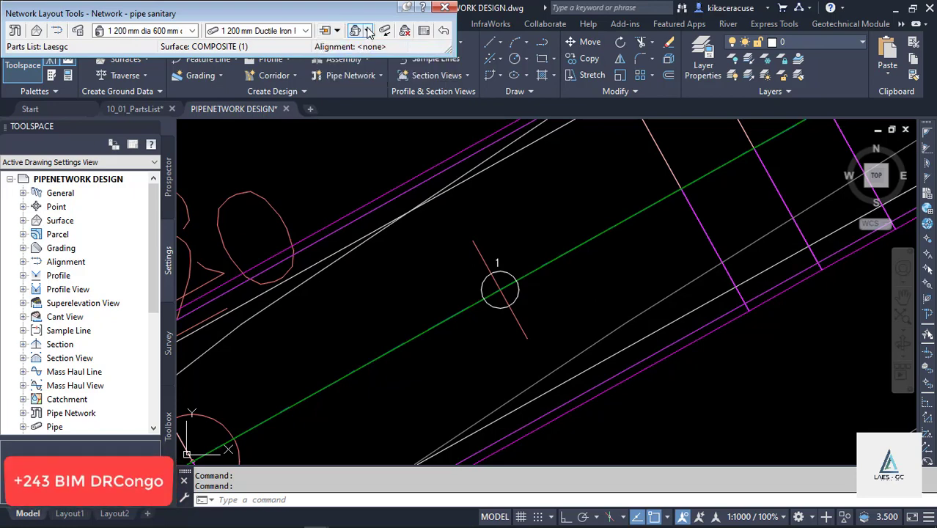
pyautogui.click(369, 31)
pyautogui.click(388, 48)
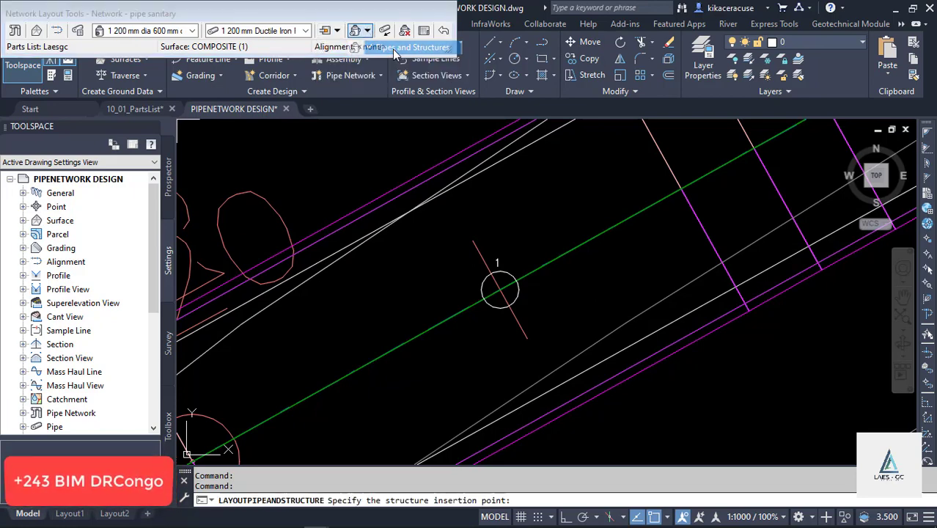
pyautogui.click(368, 31)
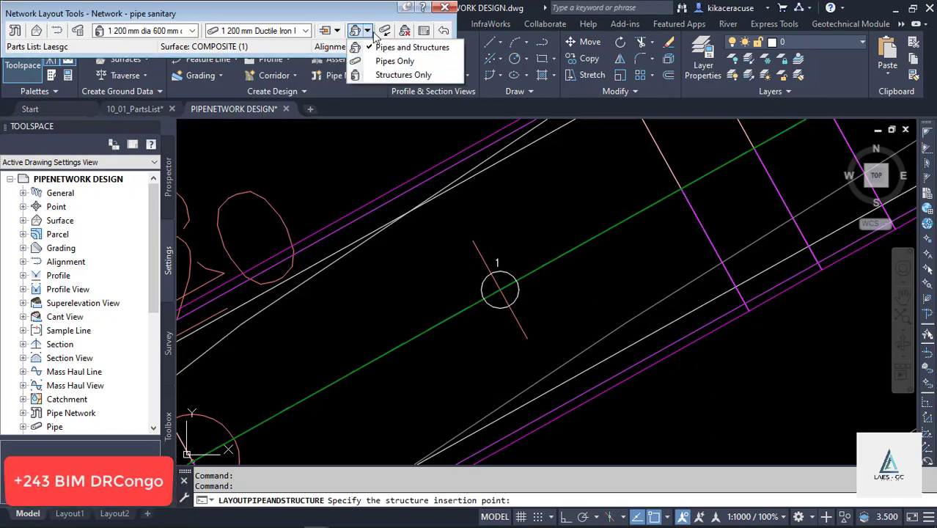
pyautogui.click(371, 32)
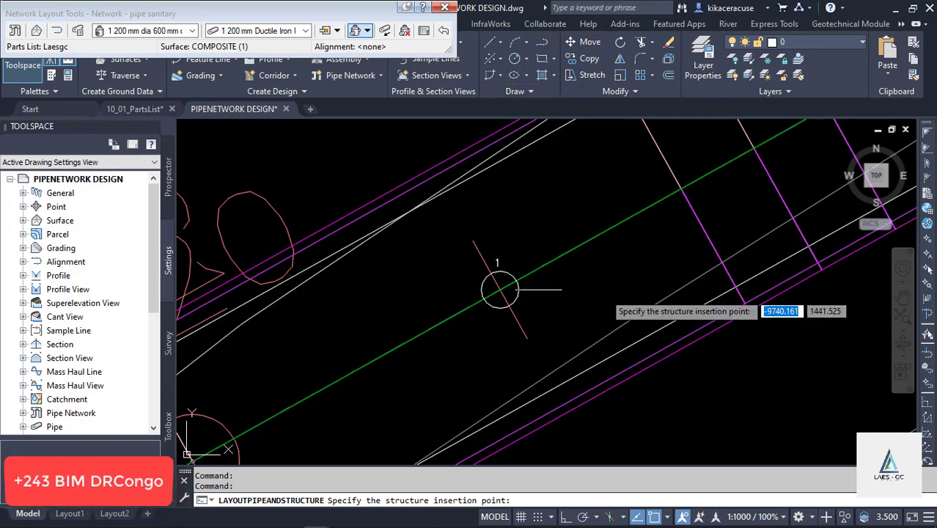
# Place the first concentric structure at the centre of point marker 1 on the ROAD PROPOSAL 1 centreline
pyautogui.scroll(-5, 383, 280)
pyautogui.scroll(-2, 382, 280)
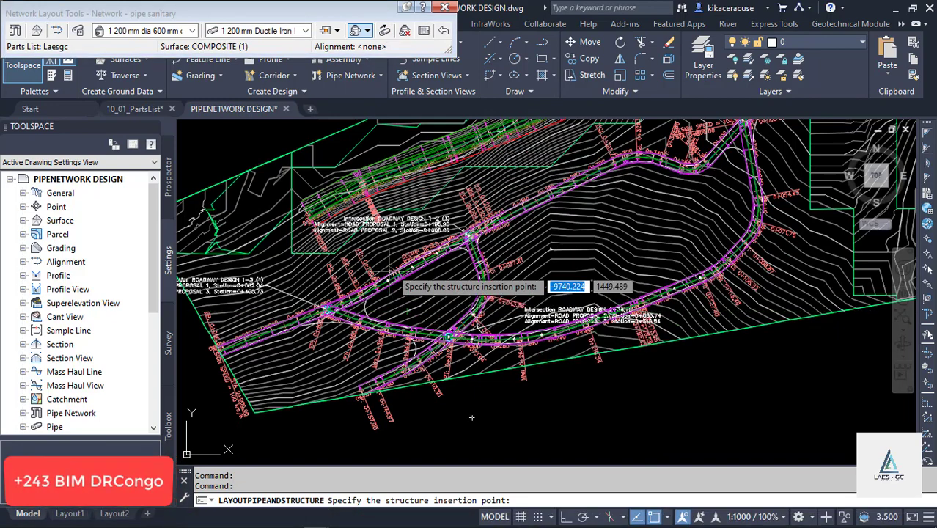
pyautogui.scroll(6, 388, 268)
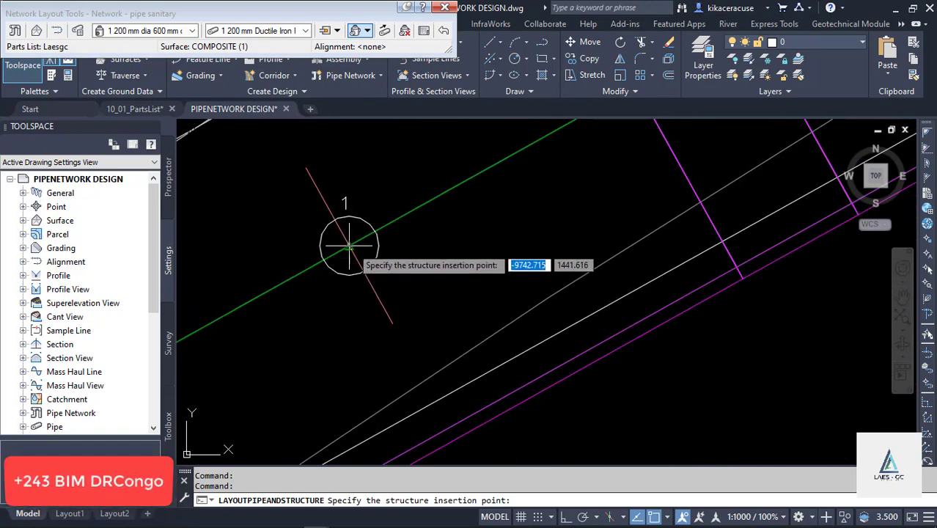
pyautogui.click(349, 246)
pyautogui.scroll(4, 370, 271)
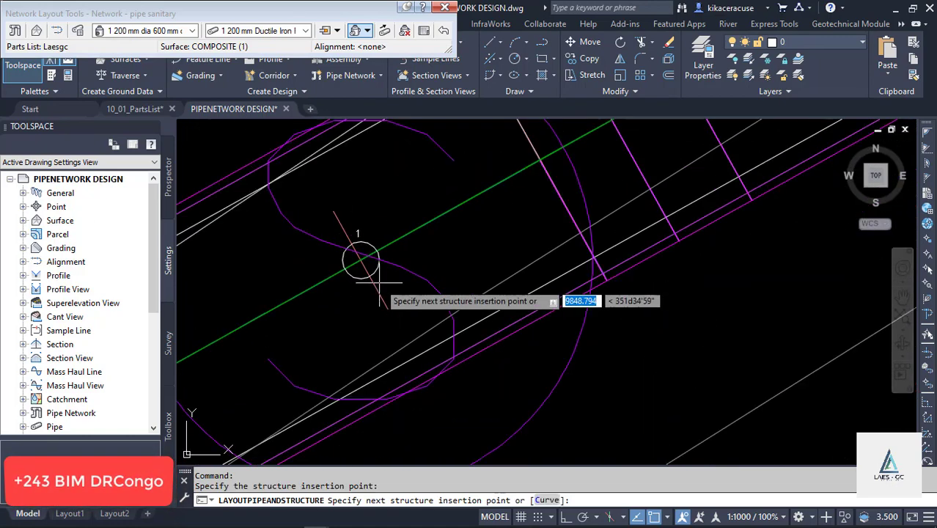
# Add a pipe and the second structure at the centre of point marker 2 on the ROAD PROPOSAL 1 centreline
pyautogui.scroll(-3, 382, 280)
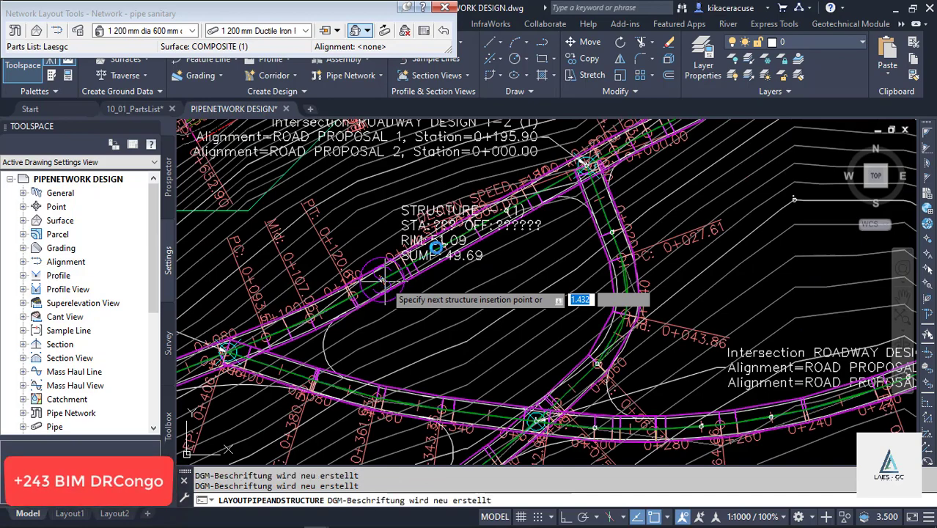
pyautogui.scroll(-2, 410, 264)
pyautogui.scroll(6, 437, 249)
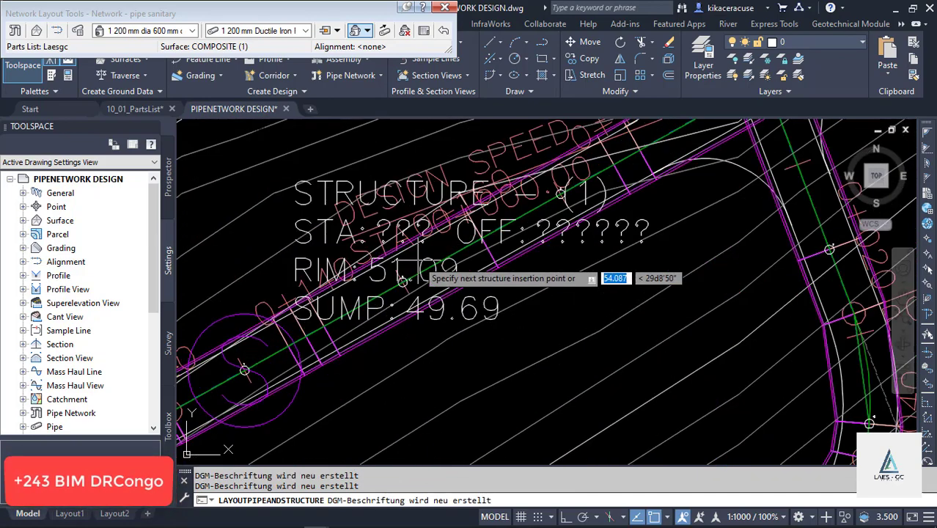
pyautogui.scroll(-3, 437, 293)
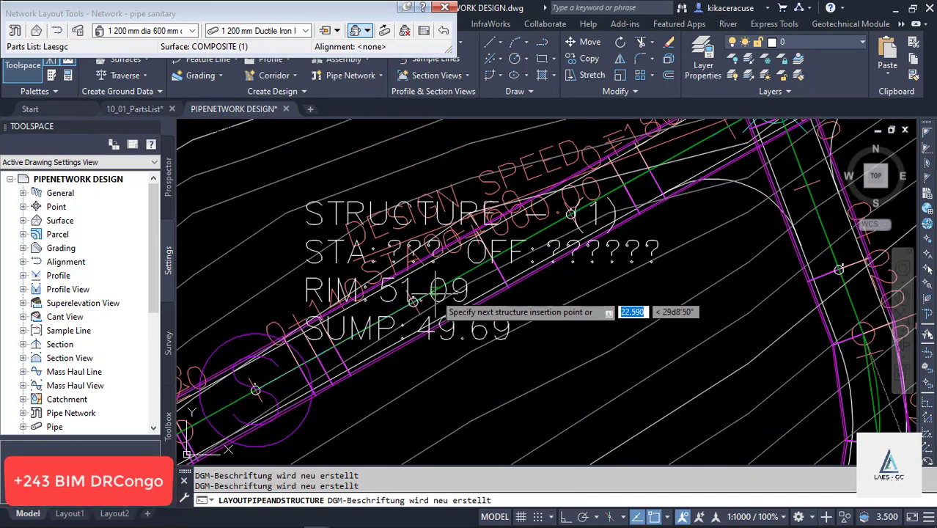
pyautogui.scroll(-4, 440, 291)
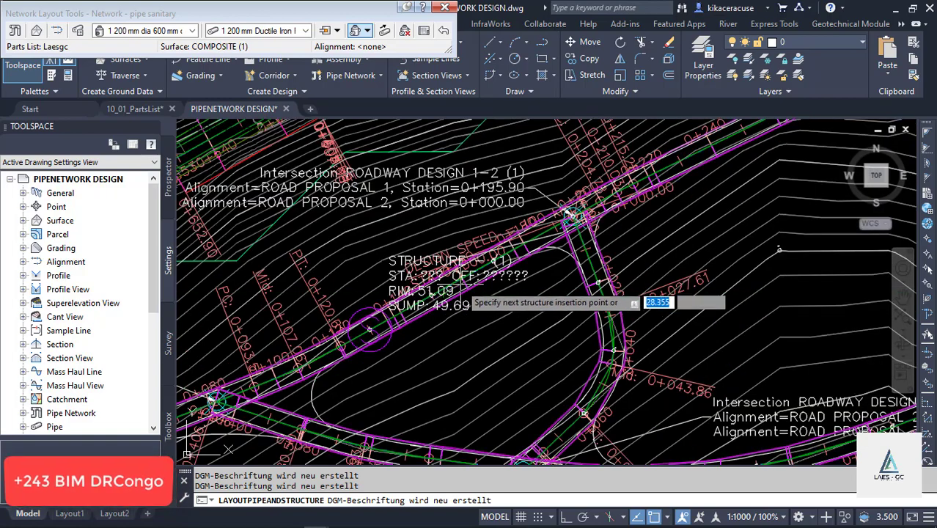
pyautogui.scroll(6, 575, 213)
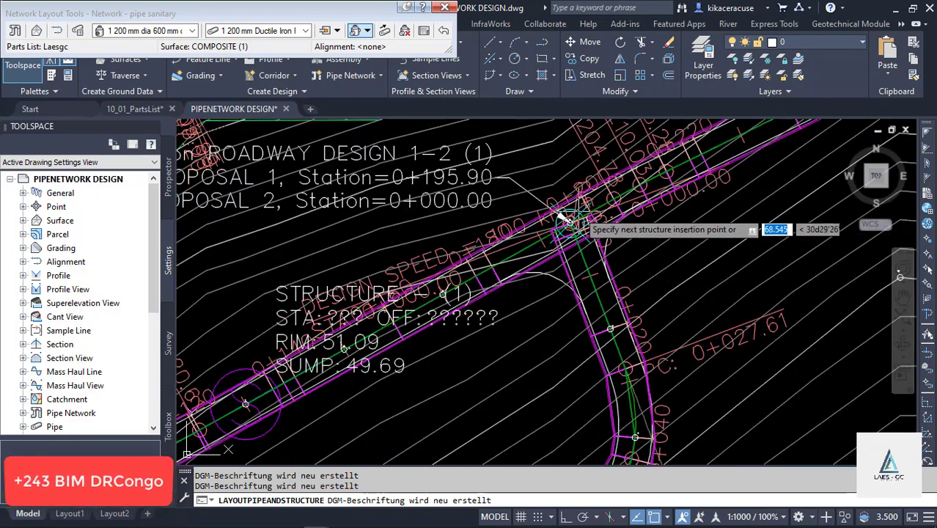
pyautogui.scroll(-5, 603, 197)
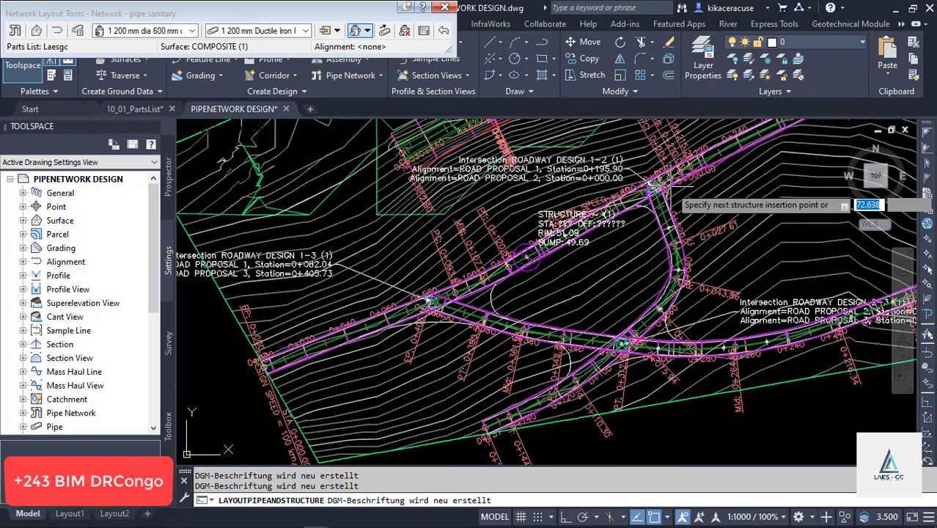
pyautogui.scroll(6, 561, 238)
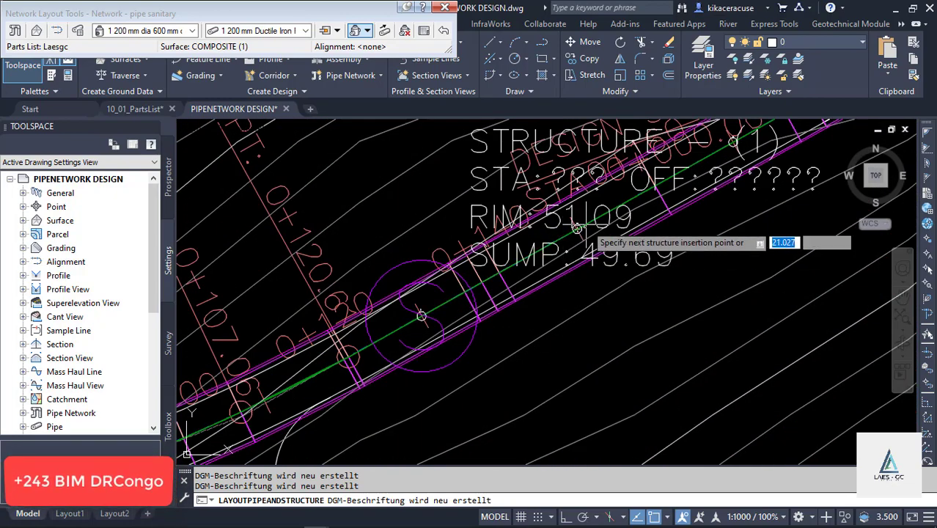
pyautogui.scroll(6, 586, 225)
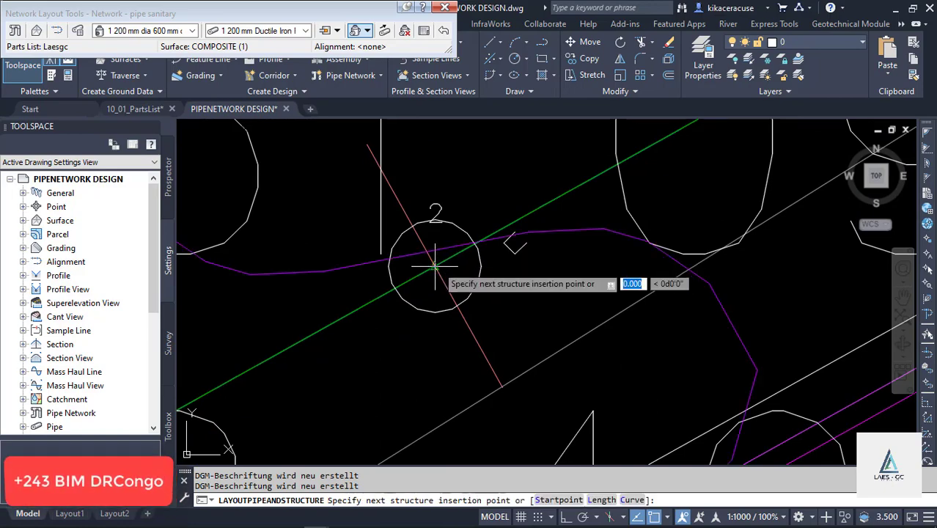
pyautogui.click(431, 276)
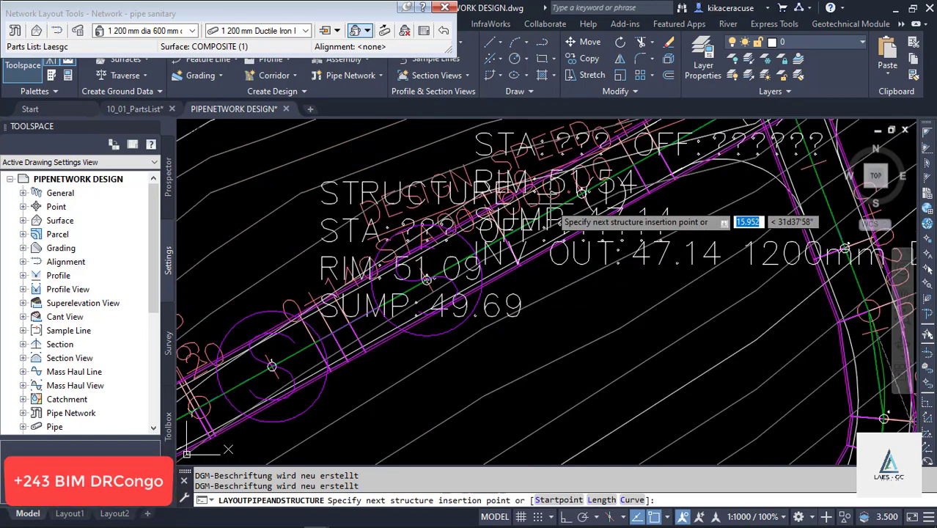
# Continue the pipe run to a third structure at the centre of point marker 3
pyautogui.scroll(3, 580, 202)
pyautogui.scroll(3, 590, 204)
pyautogui.scroll(2, 588, 200)
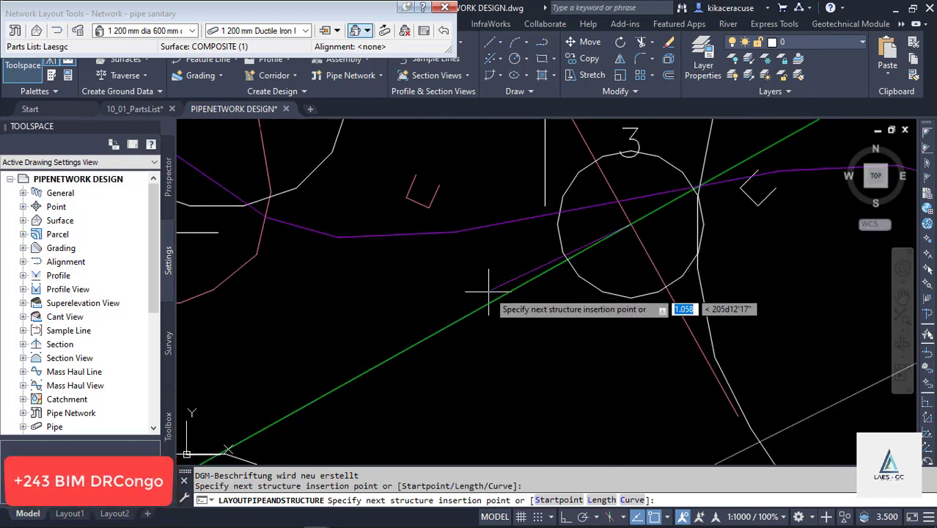
# Extend the pipe run to a structure at the intersection of ROAD PROPOSAL 1 and ROAD PROPOSAL 2
pyautogui.scroll(-4, 487, 279)
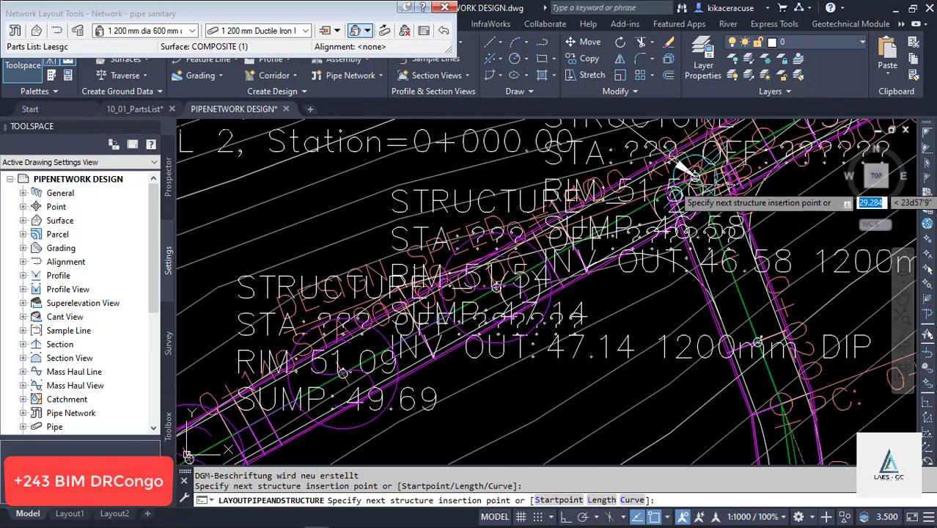
pyautogui.scroll(3, 671, 186)
pyautogui.scroll(2, 660, 156)
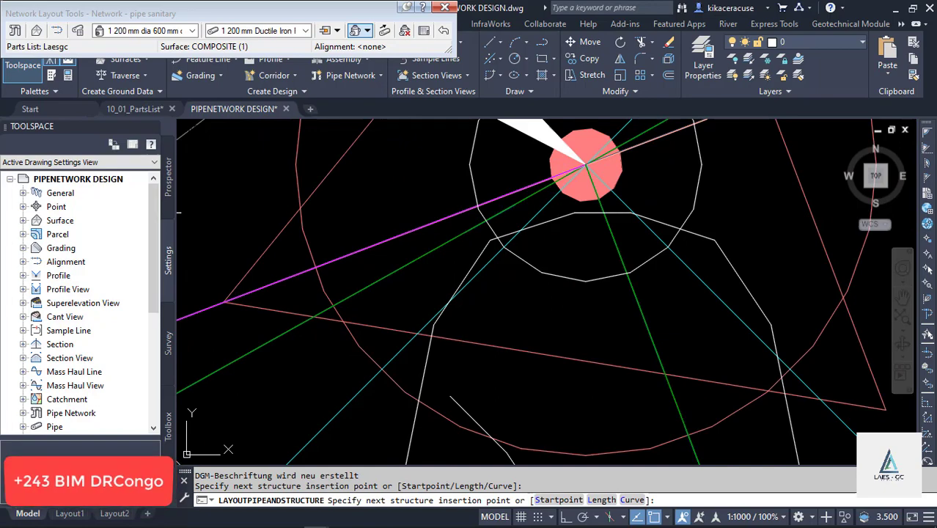
pyautogui.scroll(-5, 511, 200)
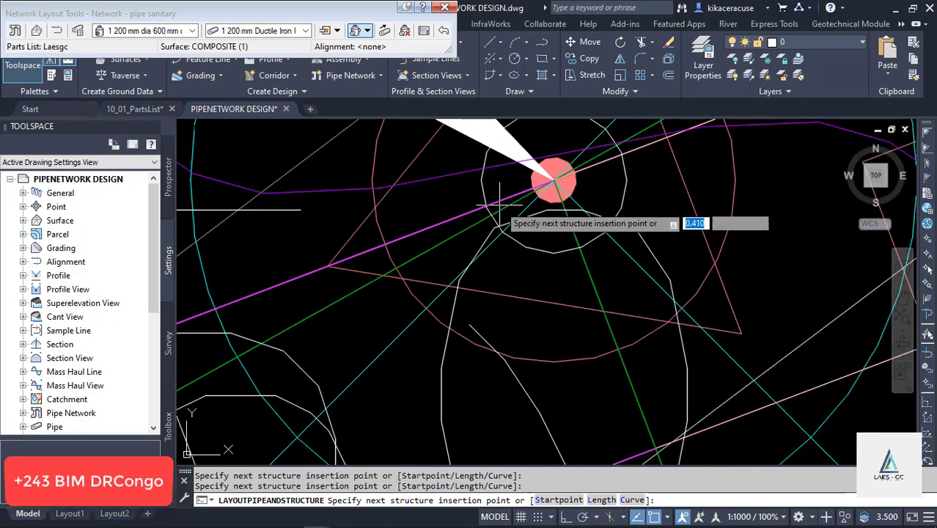
pyautogui.scroll(5, 512, 199)
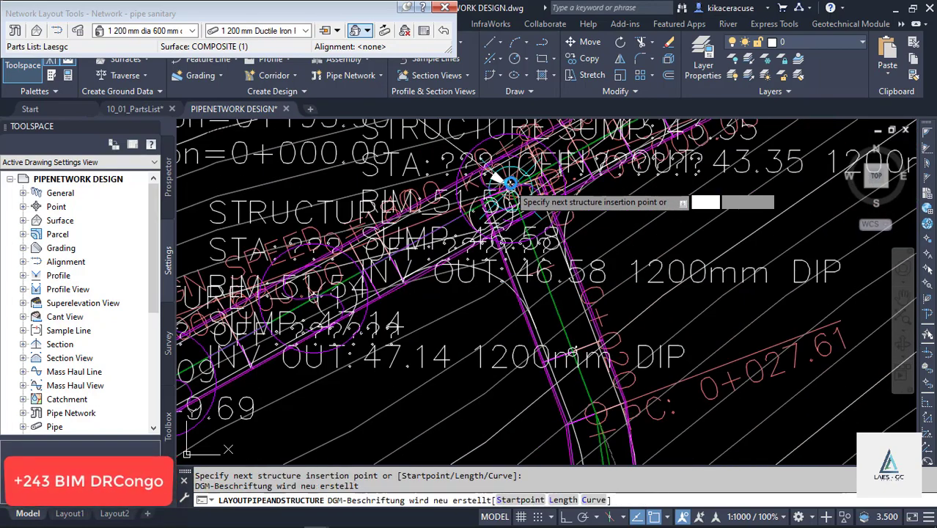
# Extend the pipe run along ROAD PROPOSAL 2 to a structure at the centre of point marker 6
pyautogui.scroll(8, 546, 264)
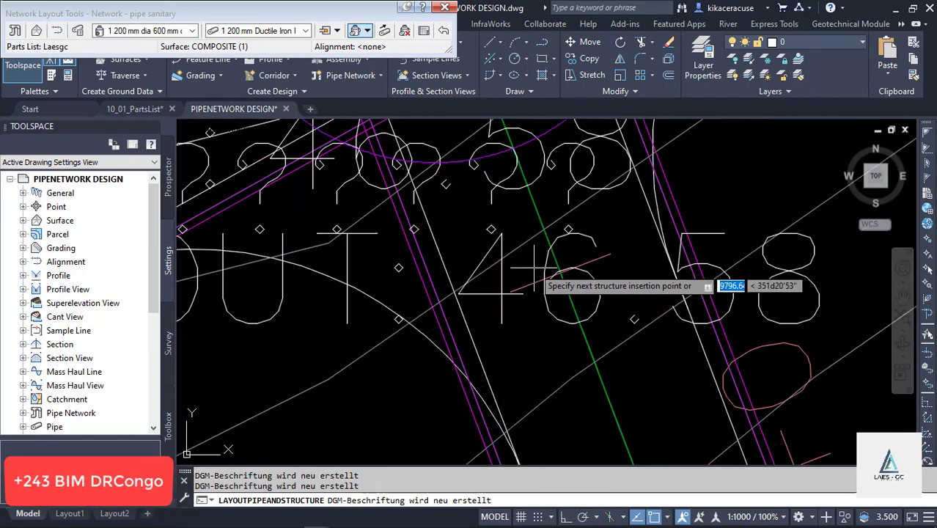
pyautogui.scroll(-5, 565, 235)
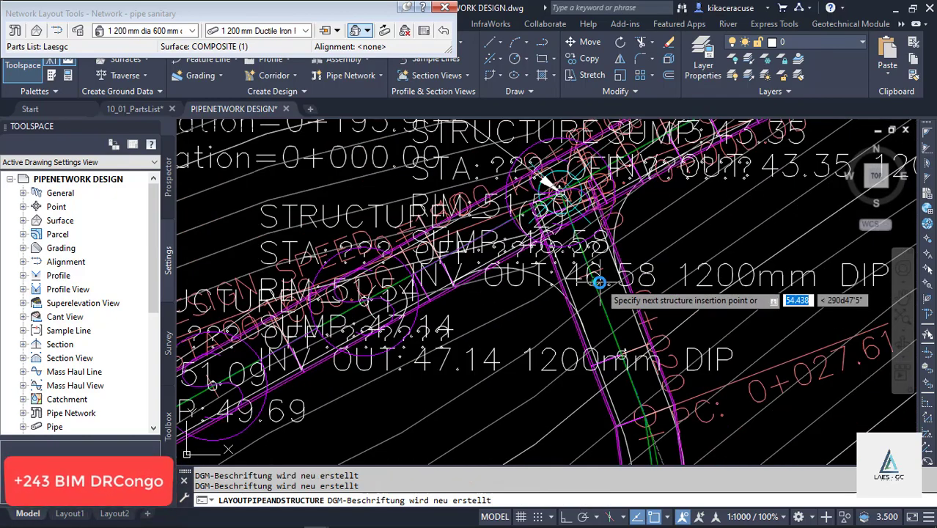
pyautogui.scroll(-3, 579, 190)
pyautogui.scroll(8, 638, 293)
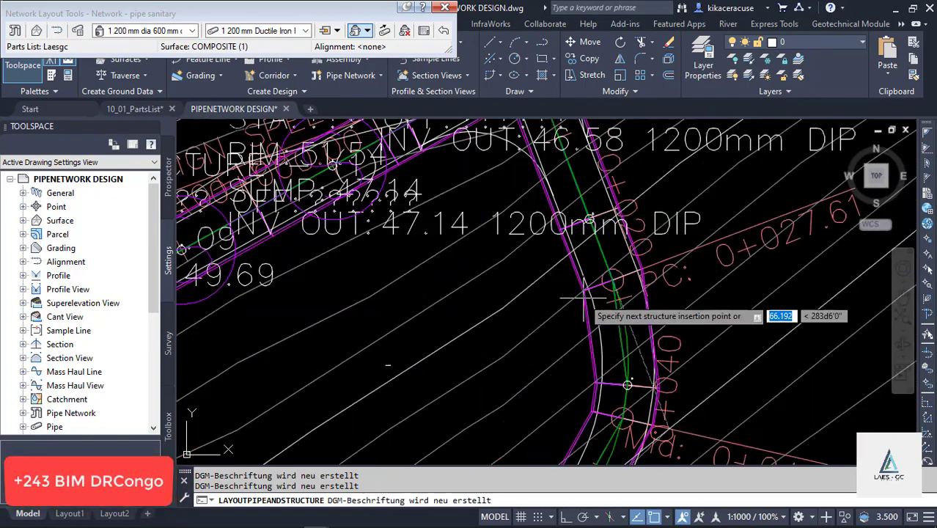
pyautogui.scroll(-3, 630, 323)
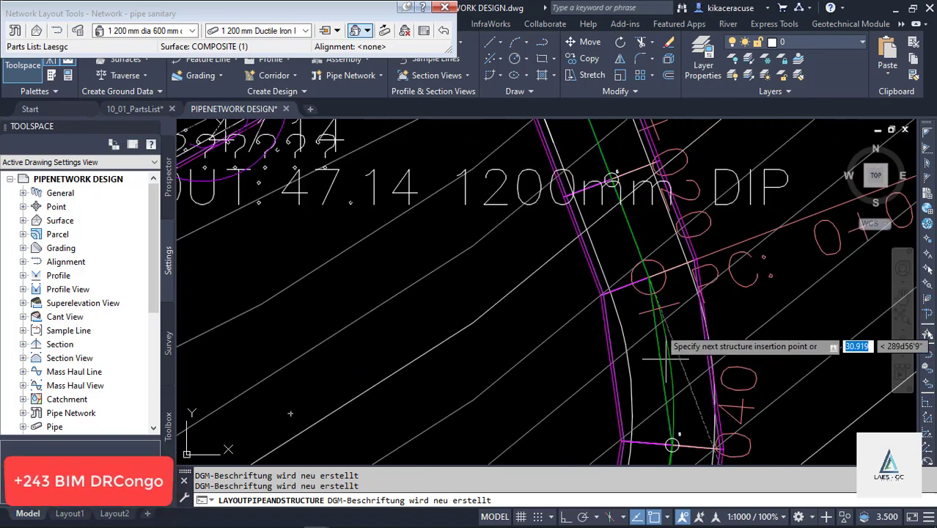
pyautogui.scroll(3, 685, 439)
pyautogui.scroll(2, 685, 438)
pyautogui.scroll(-4, 656, 415)
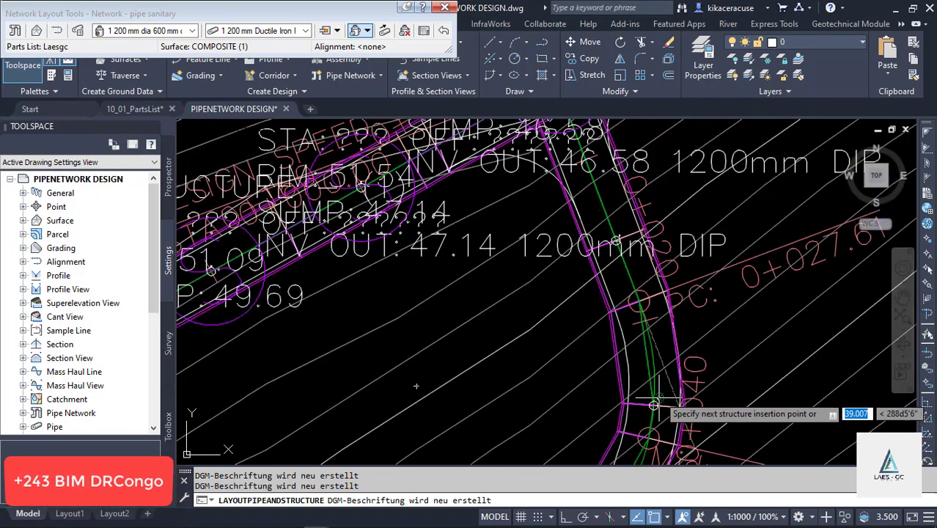
pyautogui.scroll(5, 655, 435)
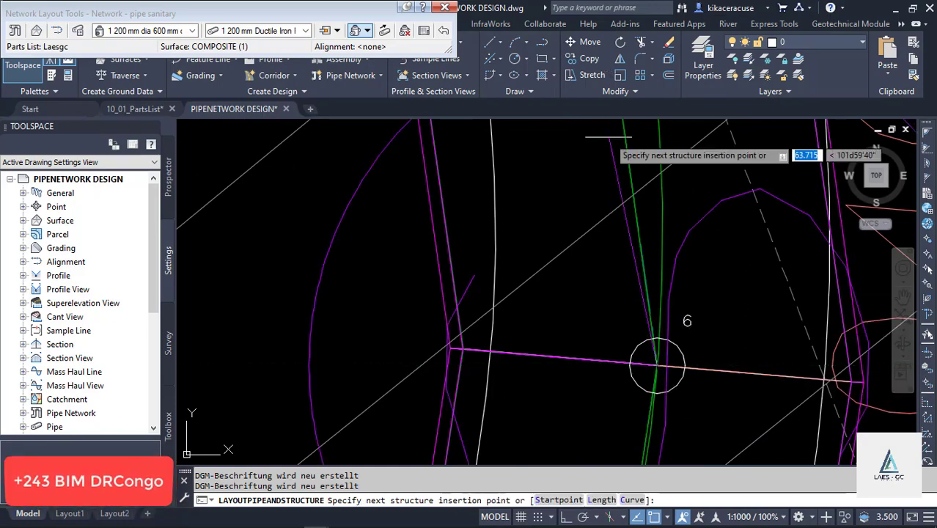
pyautogui.scroll(-6, 606, 157)
pyautogui.scroll(-5, 601, 164)
pyautogui.scroll(5, 606, 155)
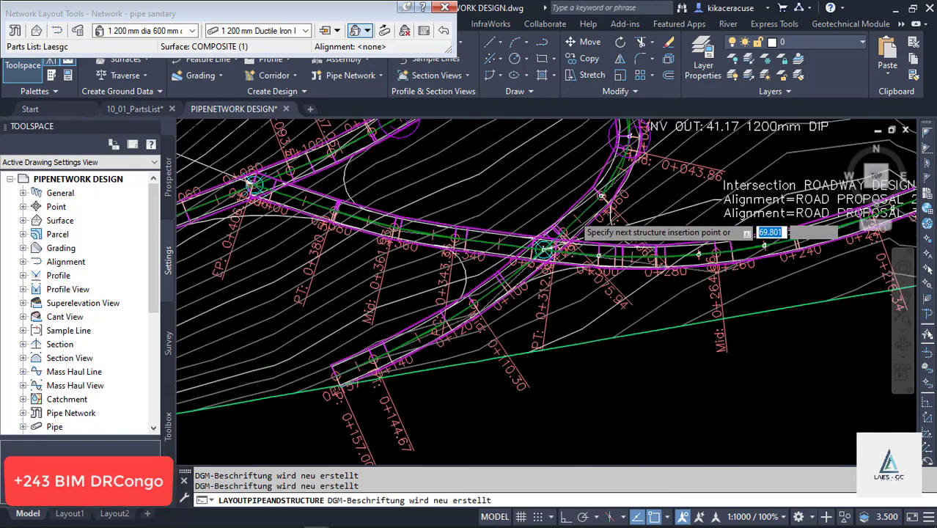
pyautogui.scroll(3, 572, 250)
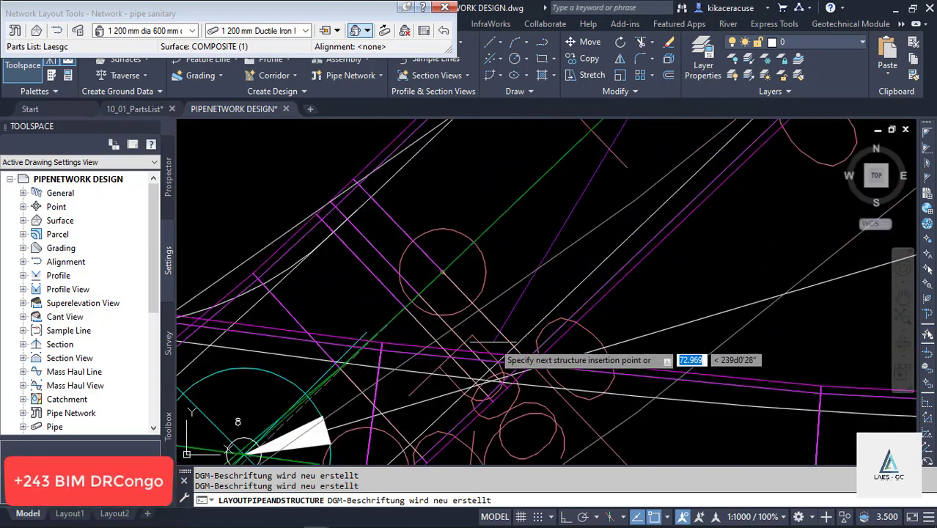
pyautogui.scroll(-6, 513, 352)
# Place a single structure at the centre of point marker 1 and end the layout command
pyautogui.scroll(6, 565, 345)
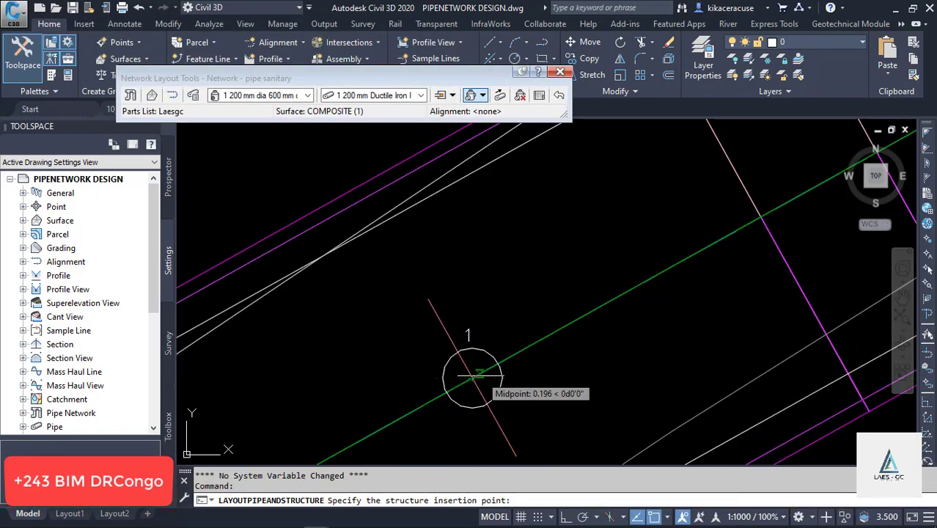
pyautogui.click(475, 376)
pyautogui.scroll(2, 416, 387)
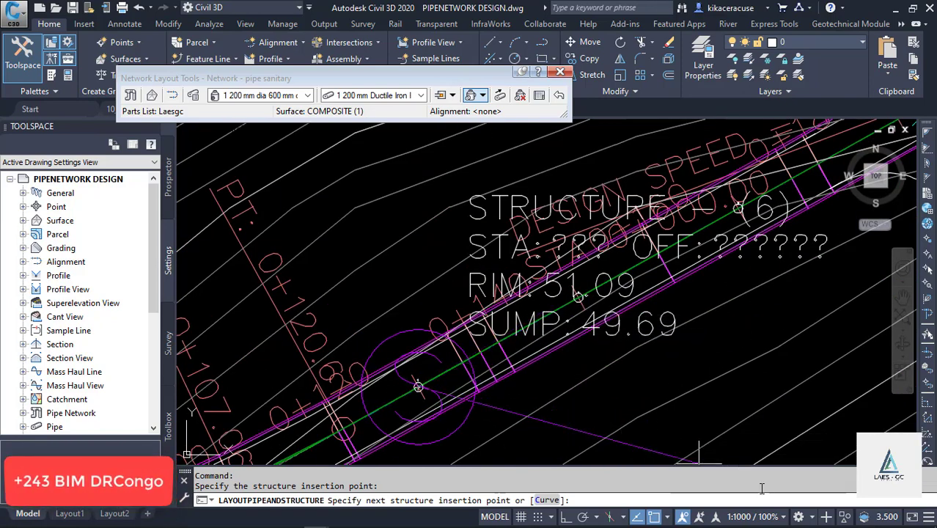
pyautogui.press('Escape')
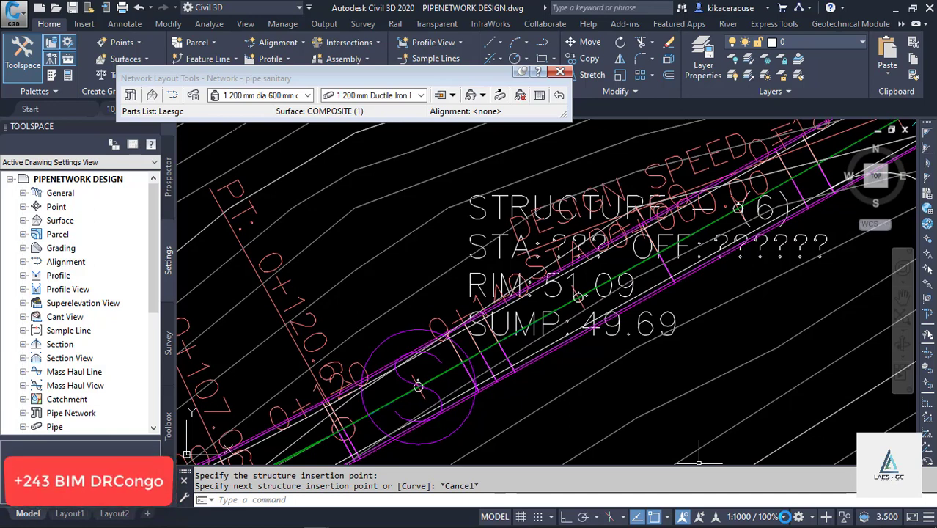
# Set the annotation scale to 1:500, and undo it together with the structure placement at point marker 1
pyautogui.click(786, 518)
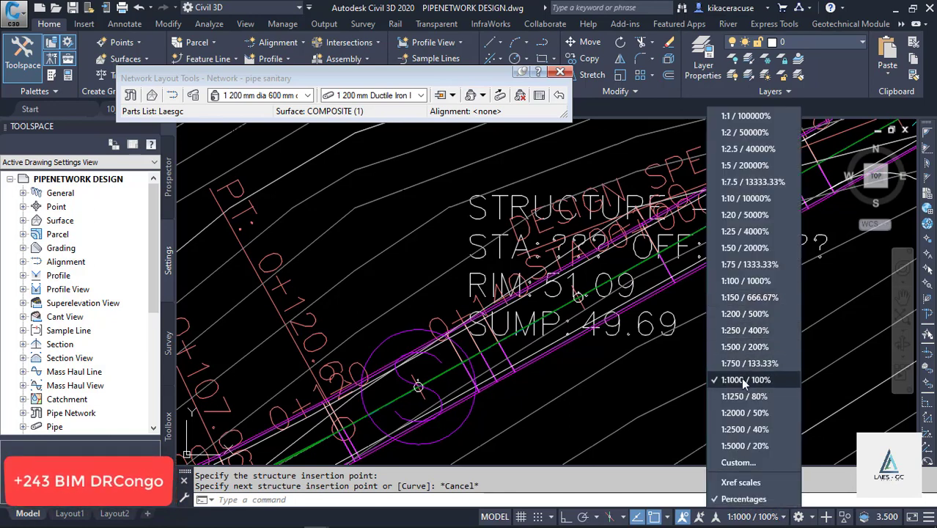
pyautogui.click(745, 347)
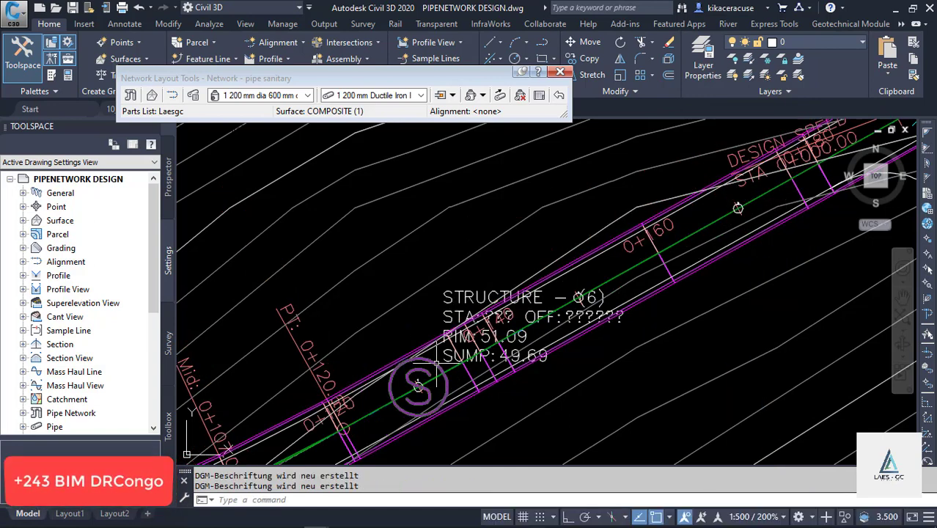
pyautogui.click(140, 8)
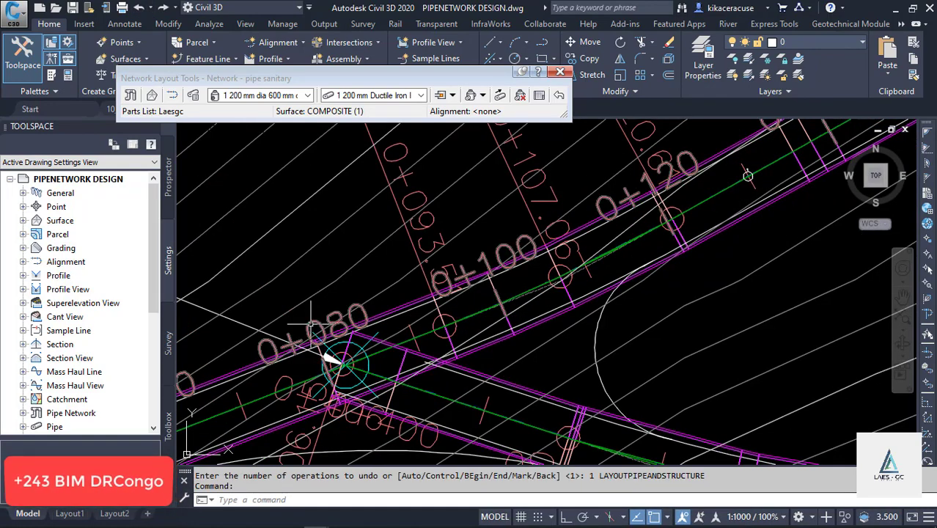
# Choose the 1 200 mm dia 600 mm cone Concentric Structure and the 1 200 mm Ductile Iron Pipe as the network parts
pyautogui.click(311, 98)
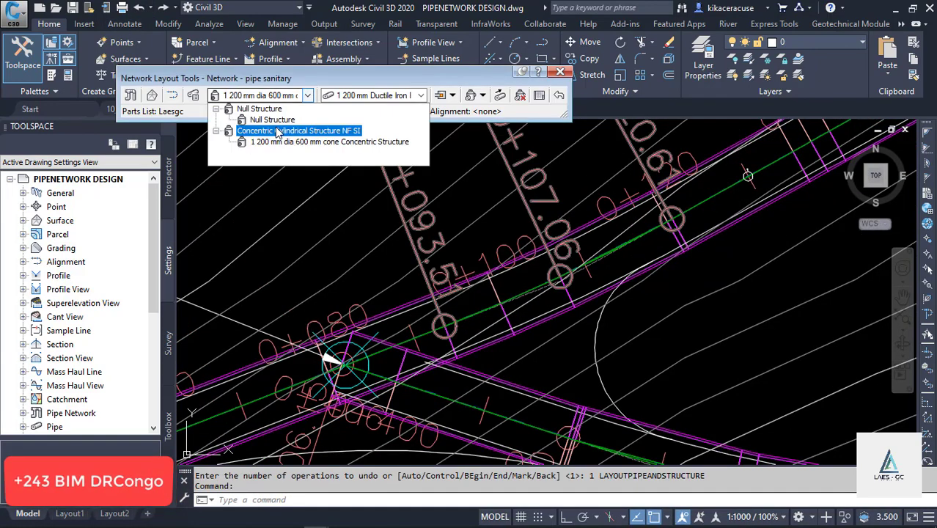
pyautogui.click(277, 144)
pyautogui.click(422, 96)
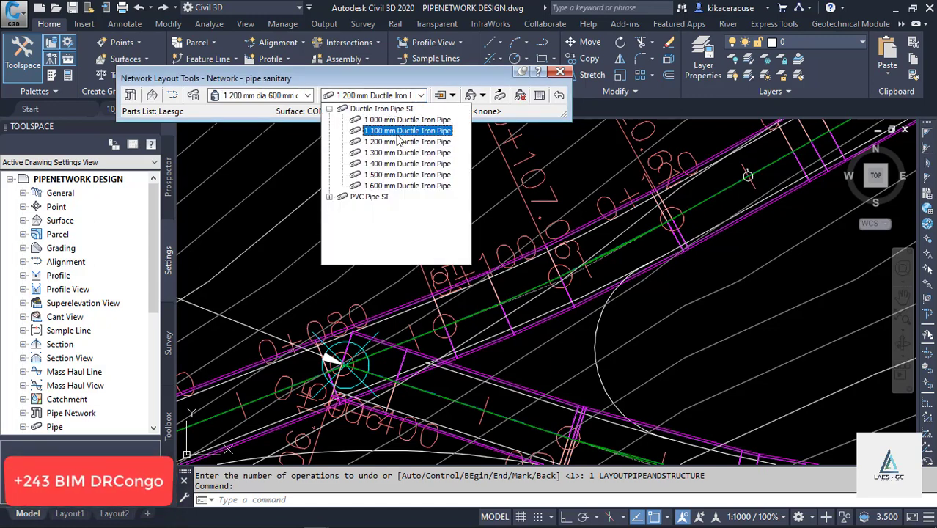
pyautogui.click(402, 142)
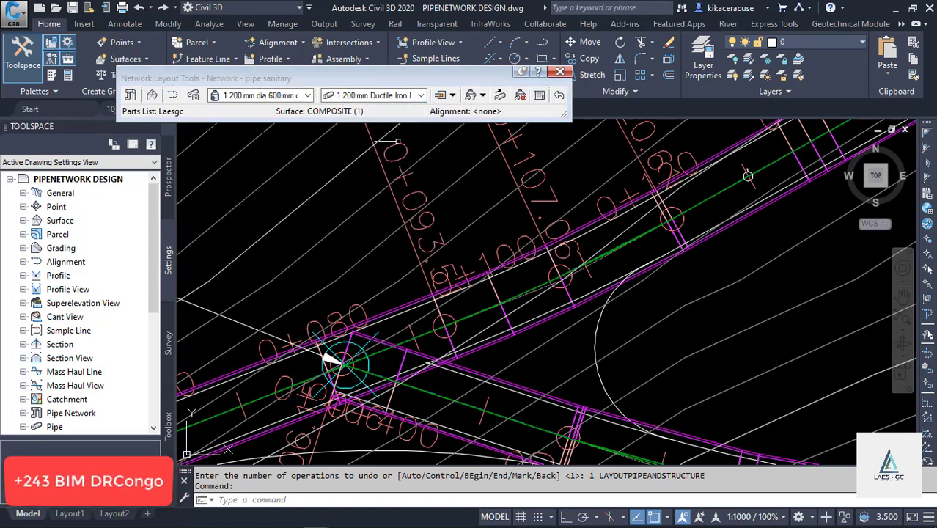
pyautogui.click(452, 96)
pyautogui.click(460, 112)
# Start laying out pipes and structures with the first structure at the centre of point marker 1 on the ROAD PROPOSAL 1 centreline
pyautogui.click(482, 96)
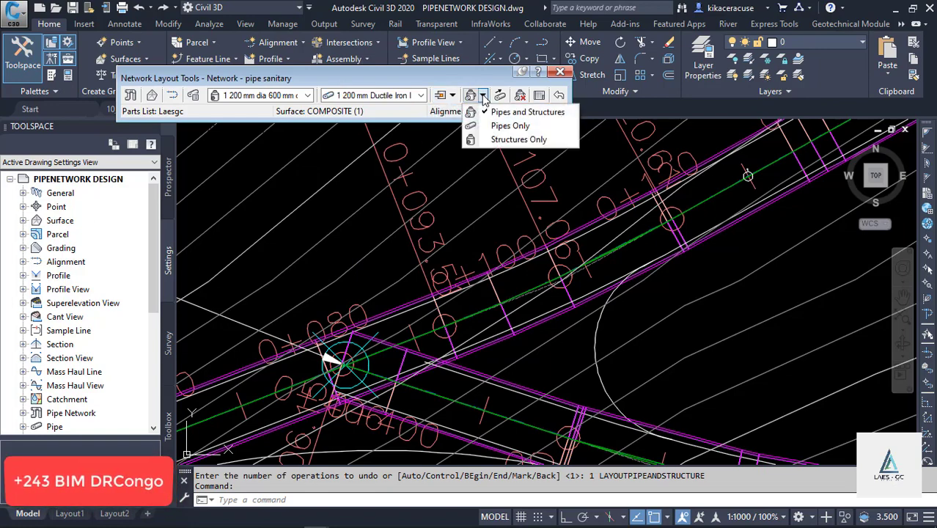
pyautogui.click(491, 114)
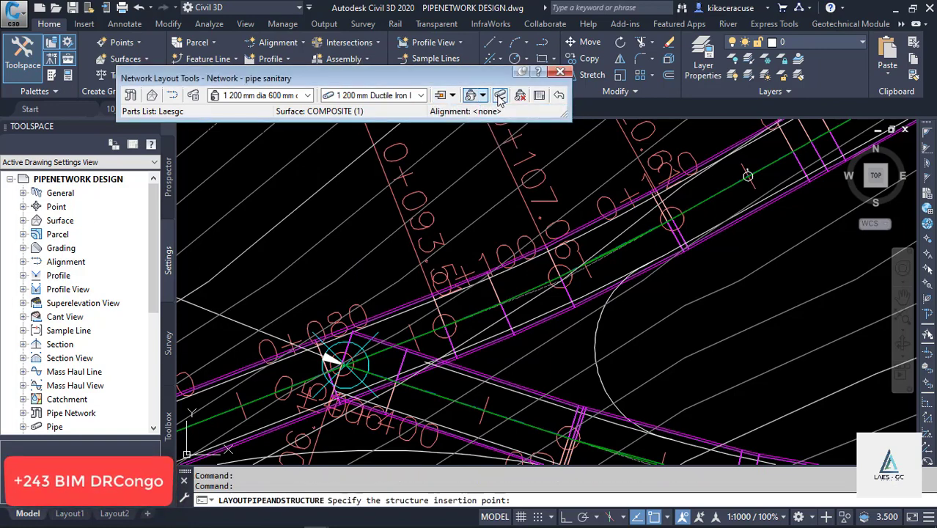
pyautogui.scroll(-2, 450, 317)
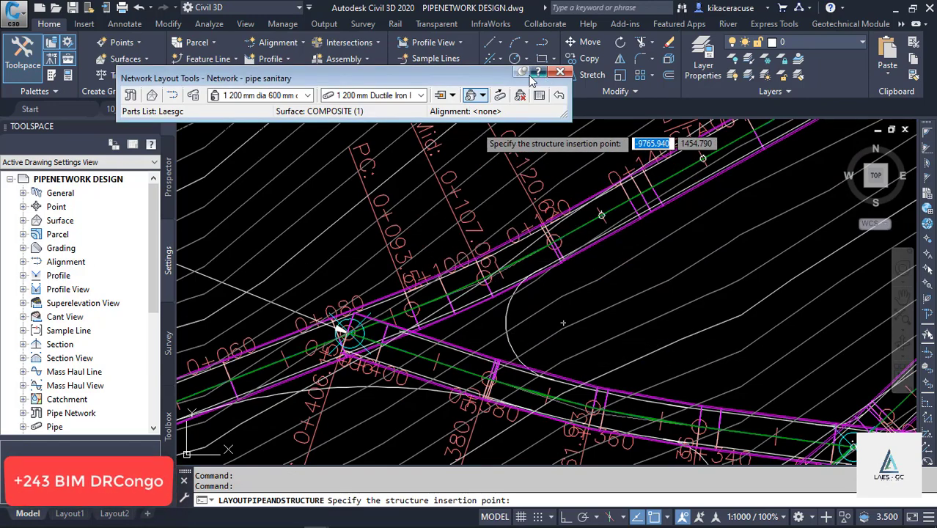
pyautogui.scroll(3, 352, 333)
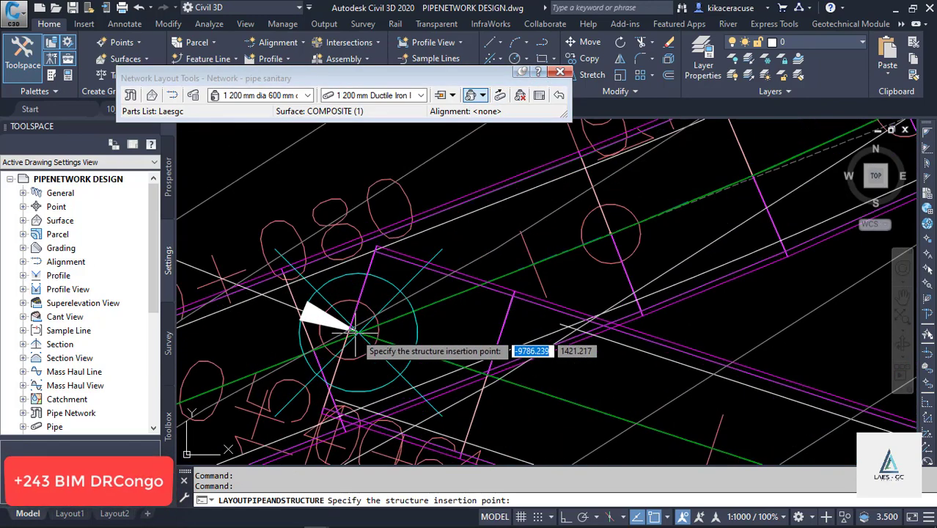
pyautogui.scroll(-3, 352, 333)
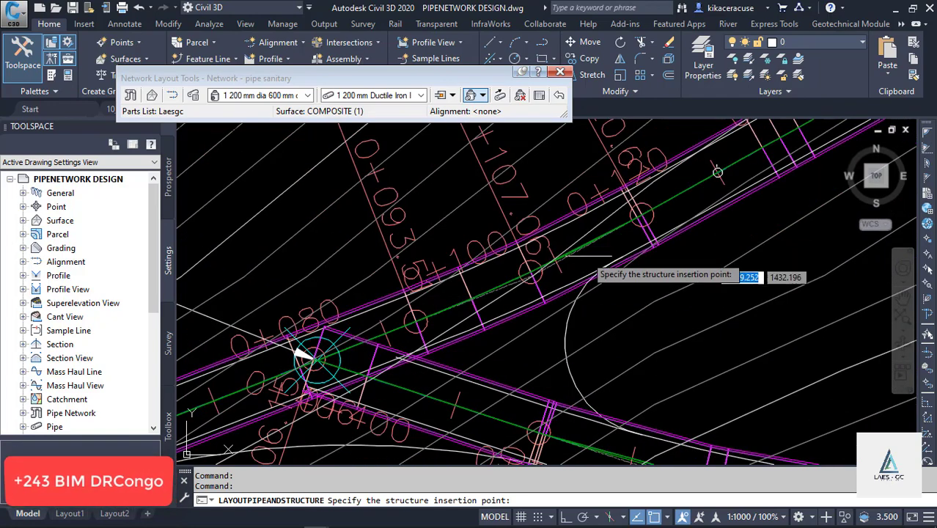
pyautogui.scroll(-3, 513, 304)
pyautogui.scroll(5, 557, 264)
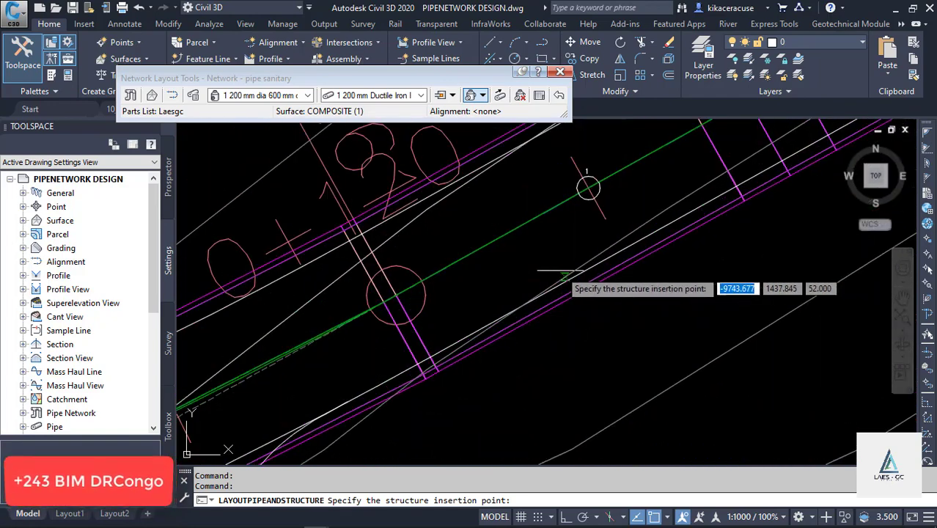
pyautogui.scroll(4, 588, 192)
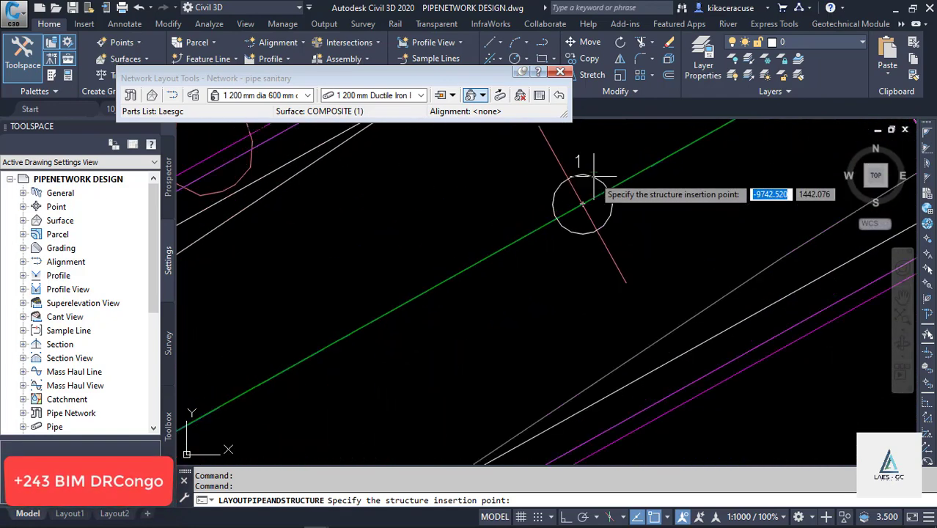
pyautogui.click(567, 225)
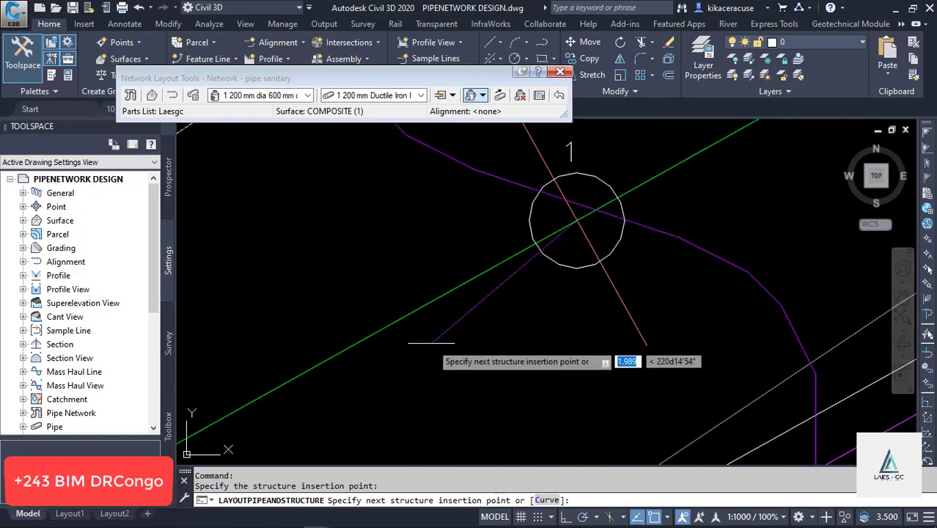
# Add a pipe from point marker 1 to a second structure at the centre of point marker 2
pyautogui.scroll(-3, 361, 321)
pyautogui.scroll(-3, 361, 323)
pyautogui.scroll(5, 489, 250)
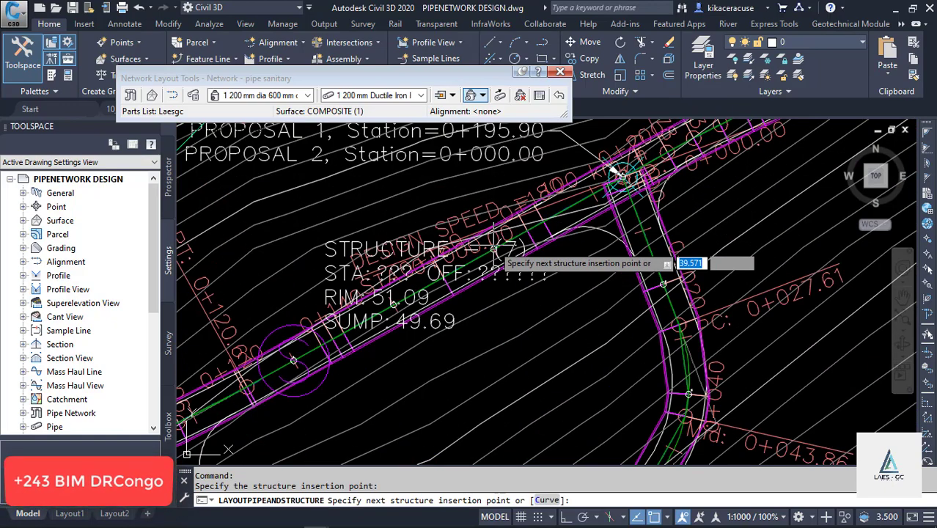
pyautogui.scroll(-4, 516, 227)
pyautogui.scroll(5, 495, 290)
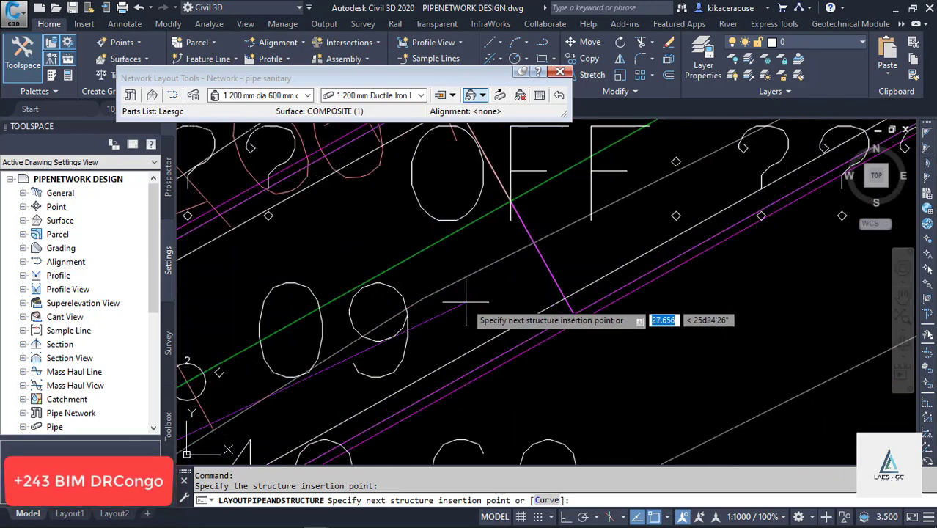
pyautogui.scroll(6, 326, 336)
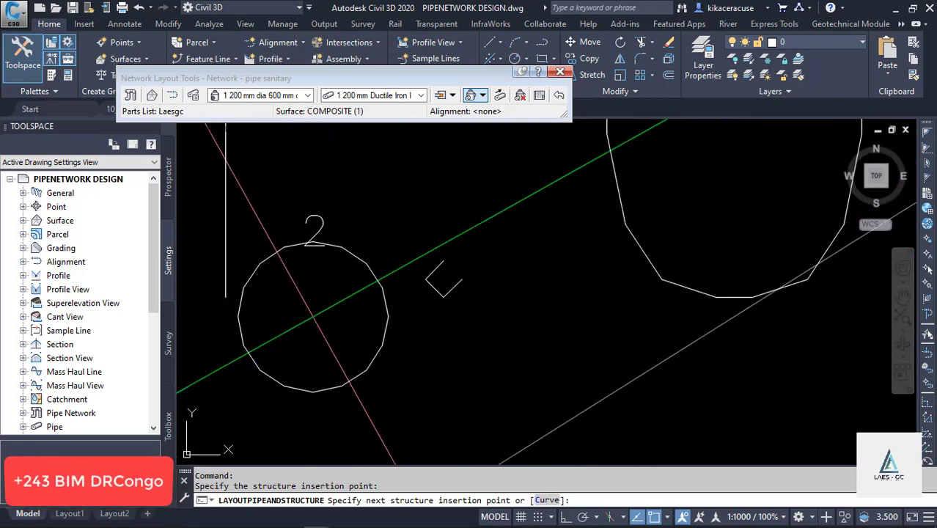
pyautogui.click(309, 318)
# Extend the pipe run from point marker 2 to a third structure at the centre of point marker 3
pyautogui.scroll(5, 300, 334)
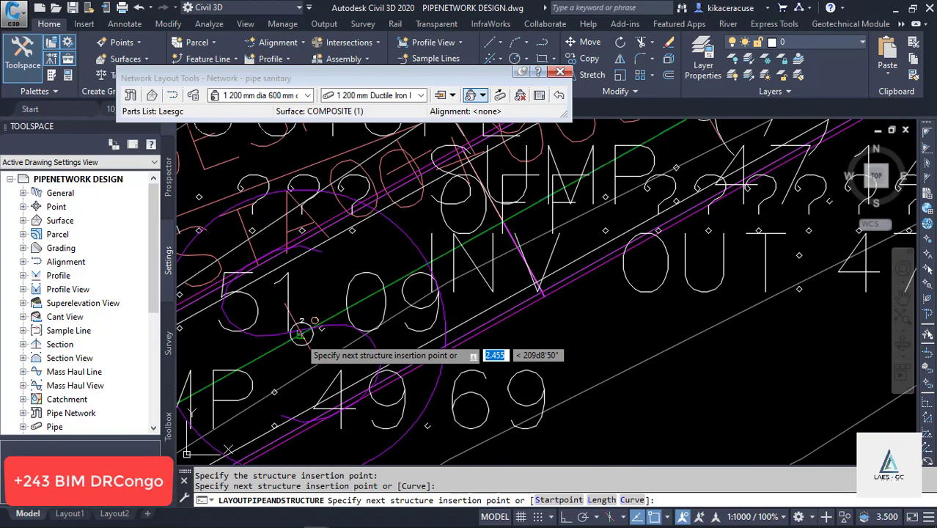
pyautogui.scroll(-2, 300, 336)
pyautogui.scroll(6, 561, 194)
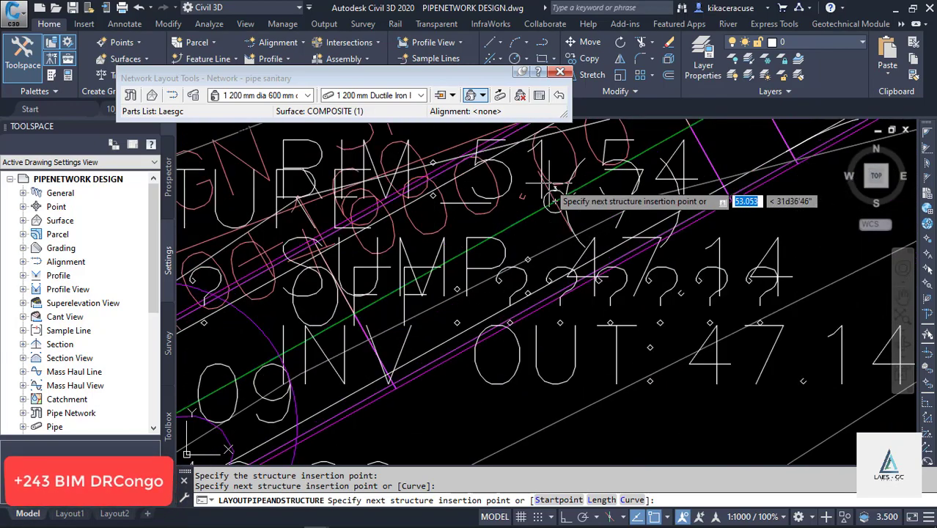
pyautogui.click(576, 258)
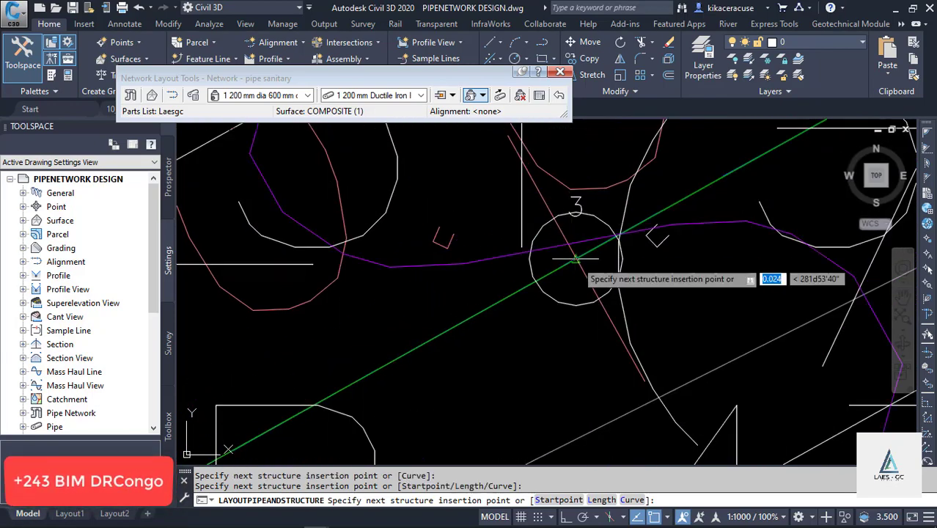
# Continue the pipe run to a structure at point marker 4, where ROAD PROPOSAL 1 and ROAD PROPOSAL 2 intersect
pyautogui.scroll(-4, 396, 334)
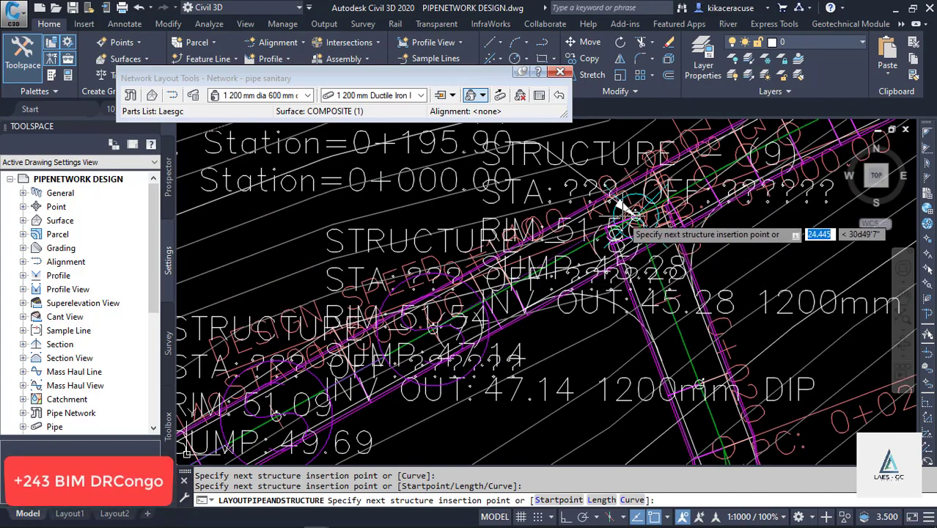
pyautogui.scroll(5, 620, 206)
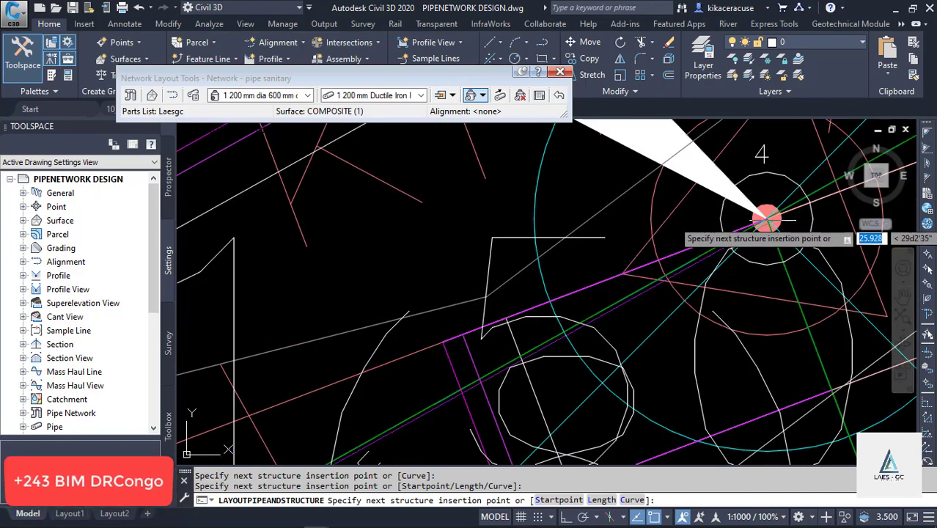
pyautogui.scroll(2, 766, 219)
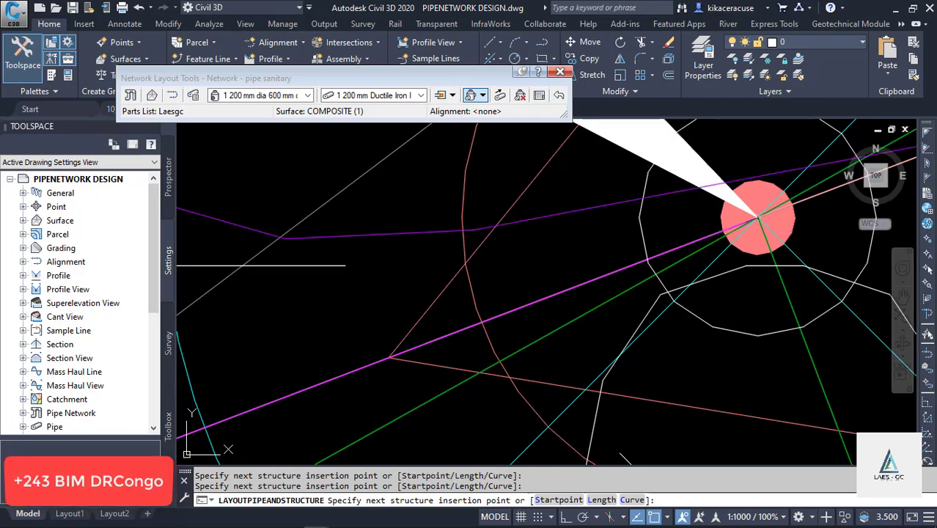
pyautogui.scroll(4, 741, 216)
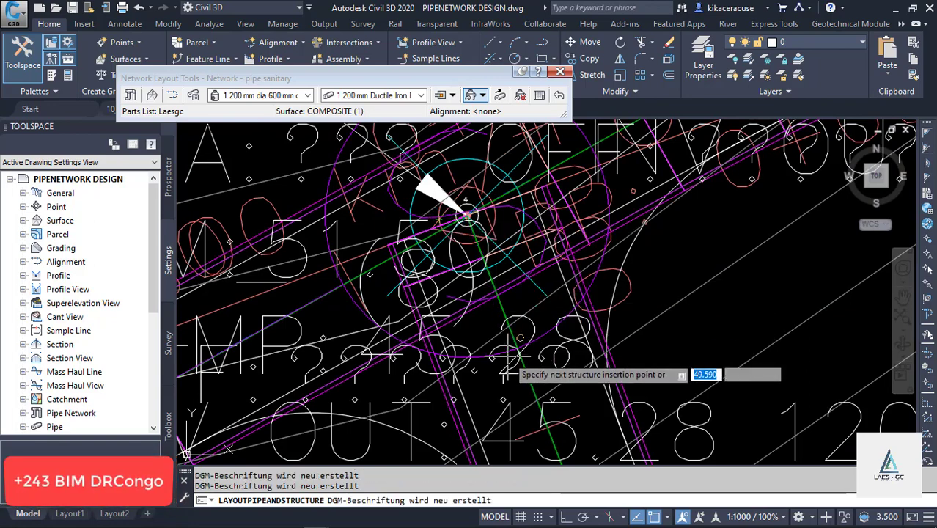
# Extend the pipe run from point marker 4 to a structure at the centre of point marker 5 on the ROAD PROPOSAL 2 centreline
pyautogui.scroll(3, 517, 352)
pyautogui.scroll(-2, 551, 229)
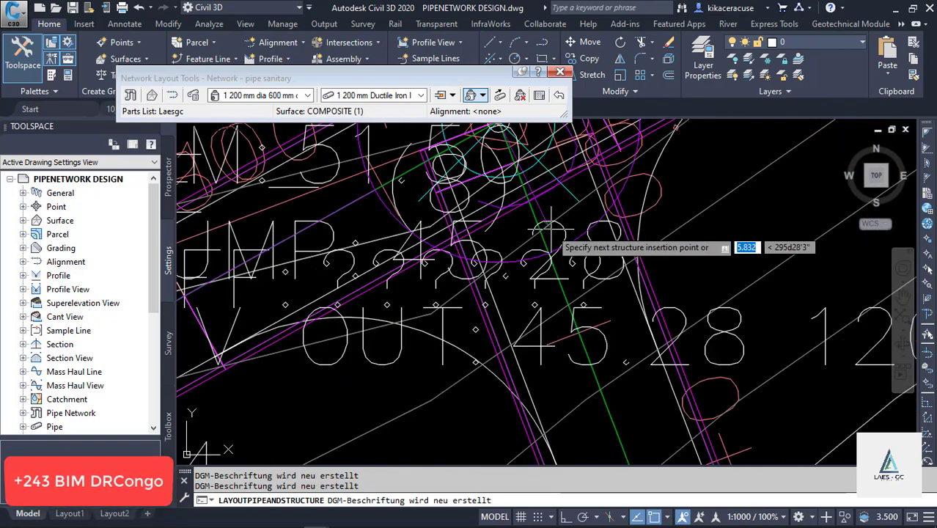
pyautogui.scroll(-2, 551, 234)
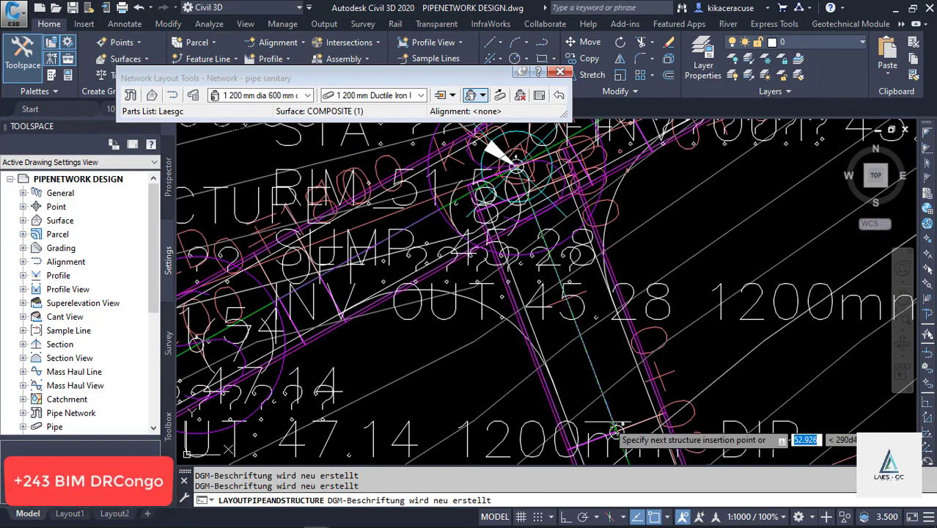
pyautogui.scroll(4, 618, 428)
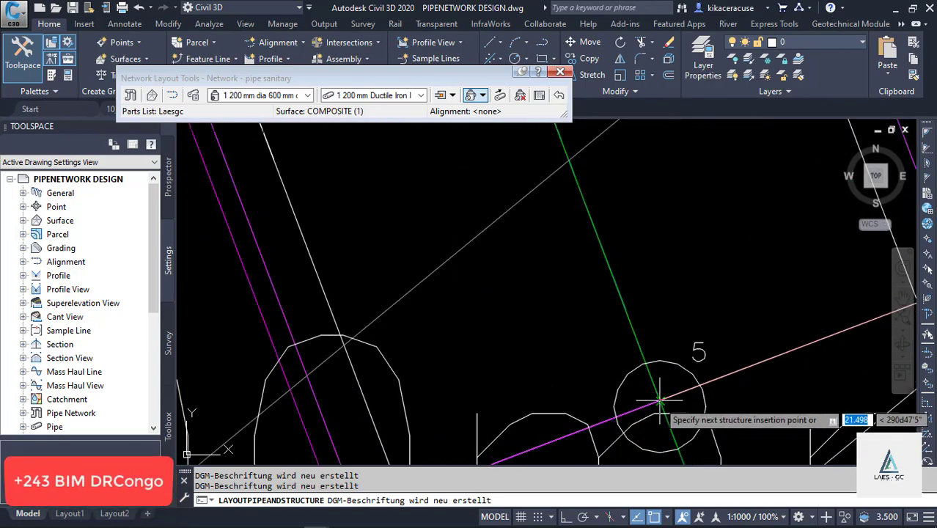
pyautogui.scroll(-4, 509, 176)
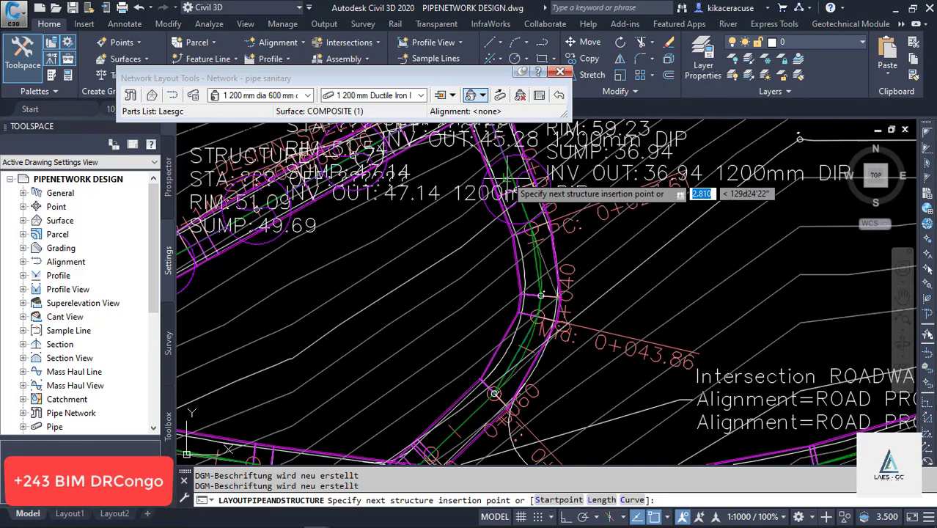
# Continue the pipe run around the ROAD PROPOSAL 2 curve with structures at the centres of point markers 6 and 7
pyautogui.scroll(5, 540, 294)
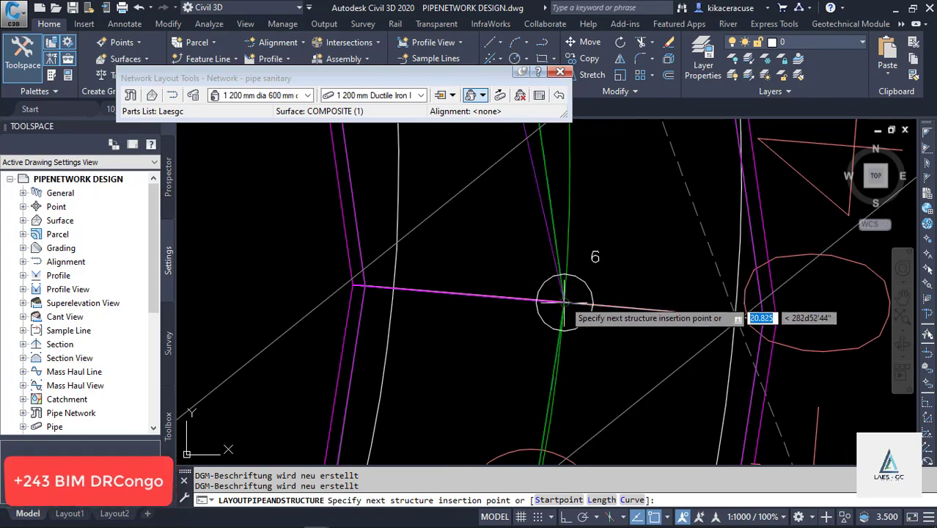
pyautogui.click(564, 300)
pyautogui.scroll(-4, 627, 240)
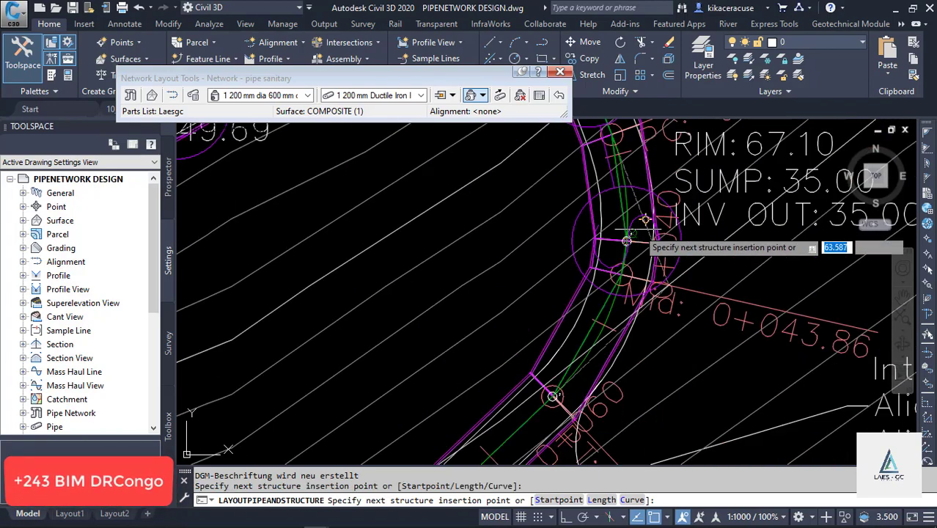
pyautogui.scroll(5, 627, 240)
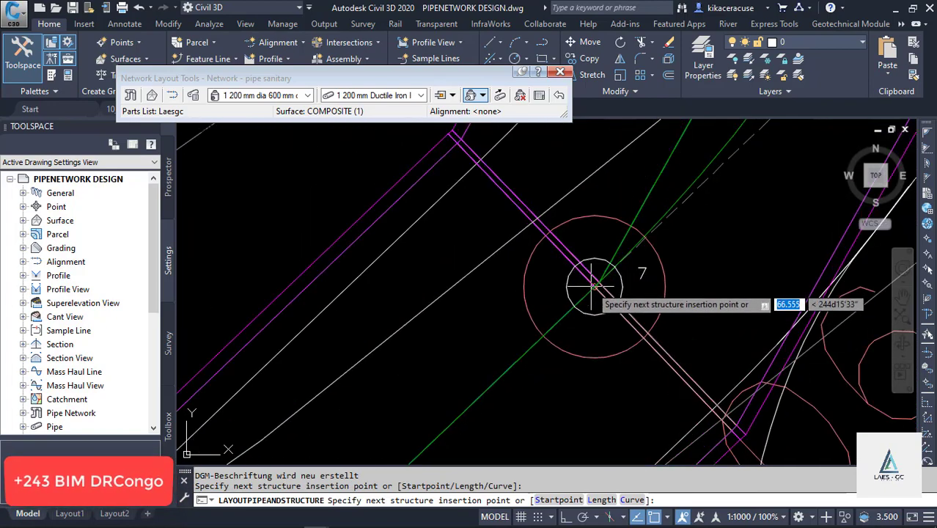
pyautogui.click(594, 286)
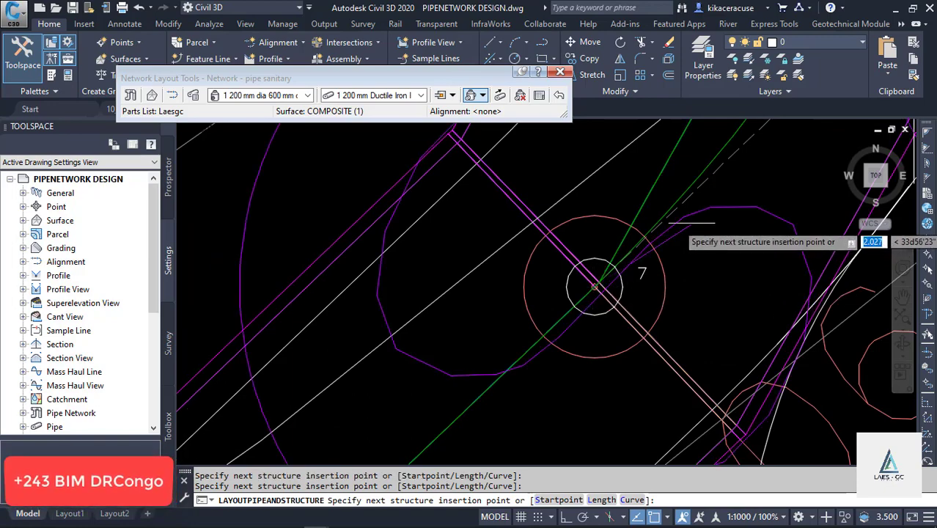
pyautogui.scroll(-2, 675, 245)
# Add structures at point marker 8, where ROAD PROPOSAL 2 and ROAD PROPOSAL 3 intersect, and at point marker 9 along ROAD PROPOSAL 3
pyautogui.scroll(5, 529, 366)
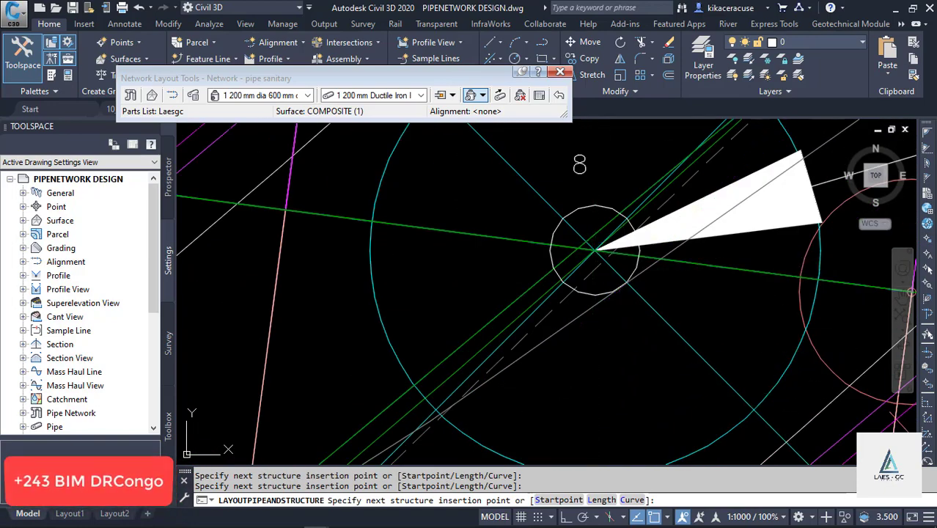
pyautogui.scroll(-5, 441, 320)
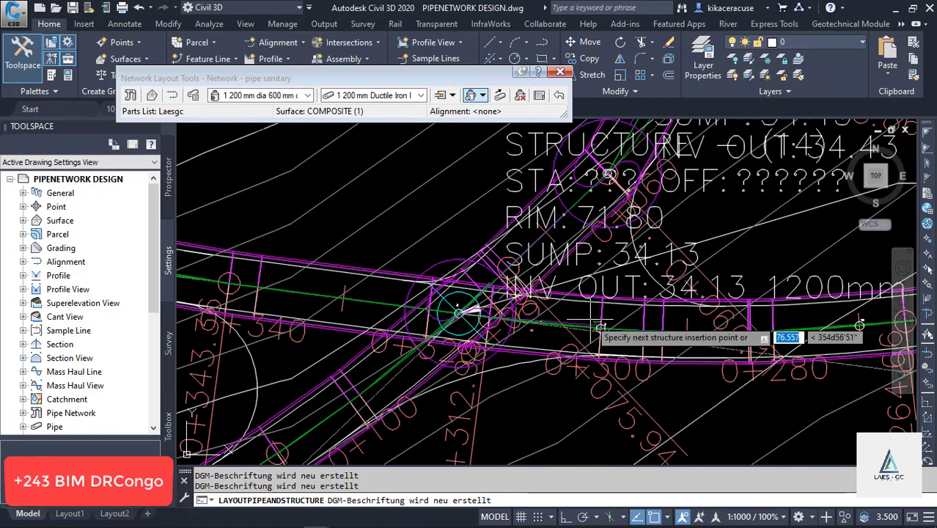
pyautogui.scroll(5, 600, 357)
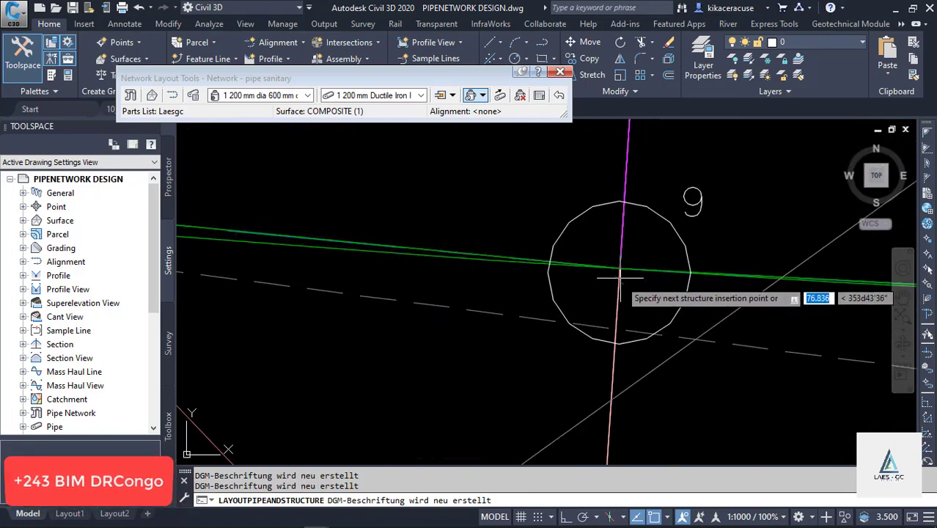
pyautogui.click(619, 268)
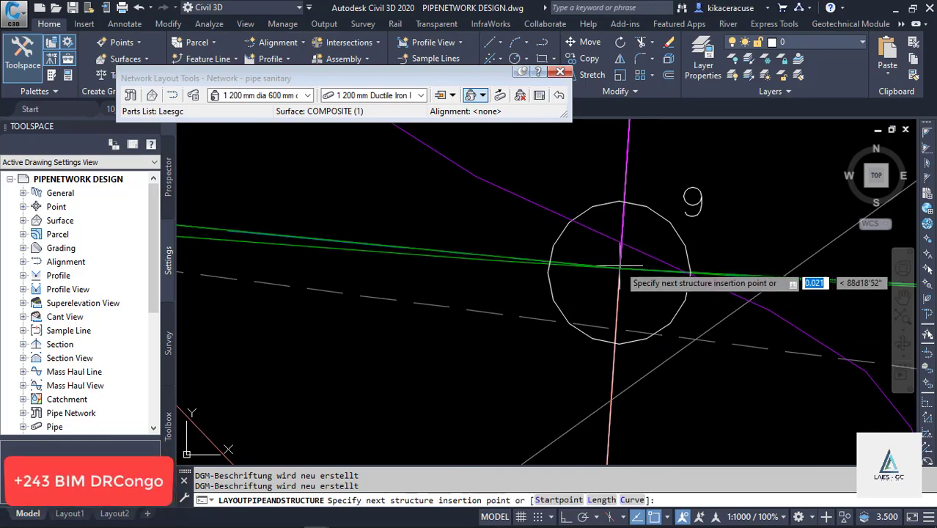
# Extend the pipe run from point marker 9 to a structure at the centre of point marker 10
pyautogui.scroll(-6, 310, 390)
pyautogui.scroll(3, 749, 370)
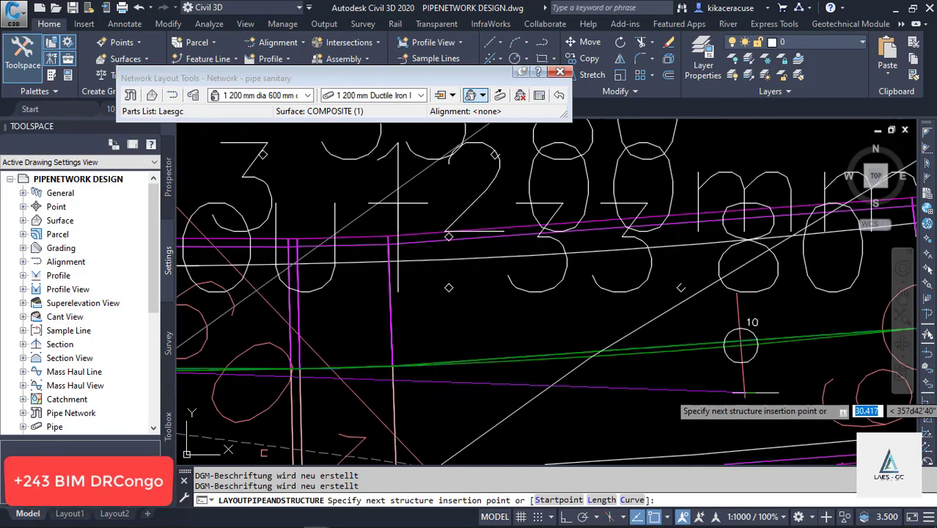
pyautogui.scroll(2, 750, 340)
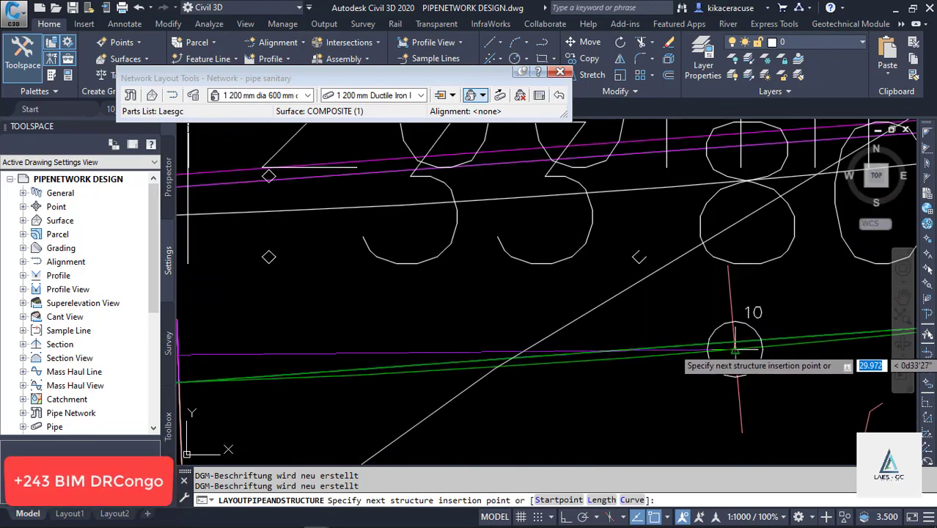
pyautogui.click(735, 345)
# Continue the pipe run from point marker 10 to a structure at the centre of point marker 11
pyautogui.scroll(-4, 364, 417)
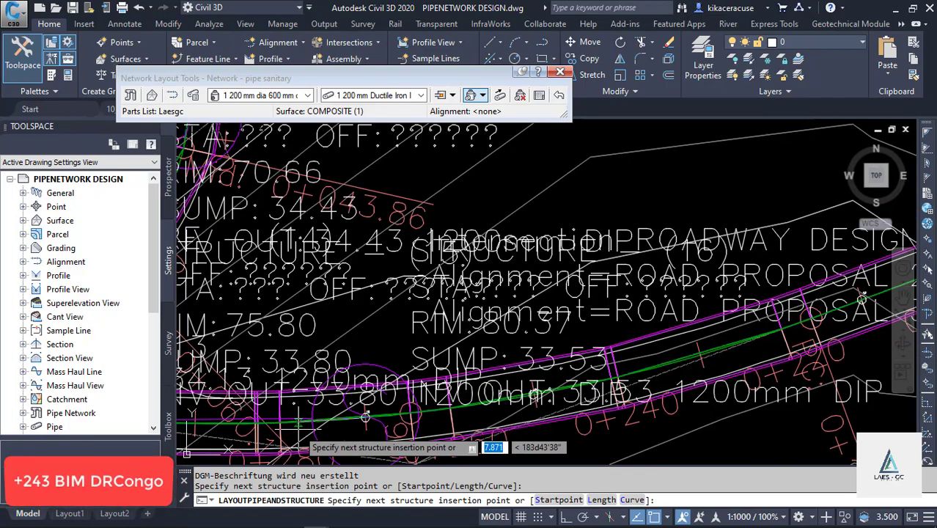
pyautogui.scroll(2, 638, 381)
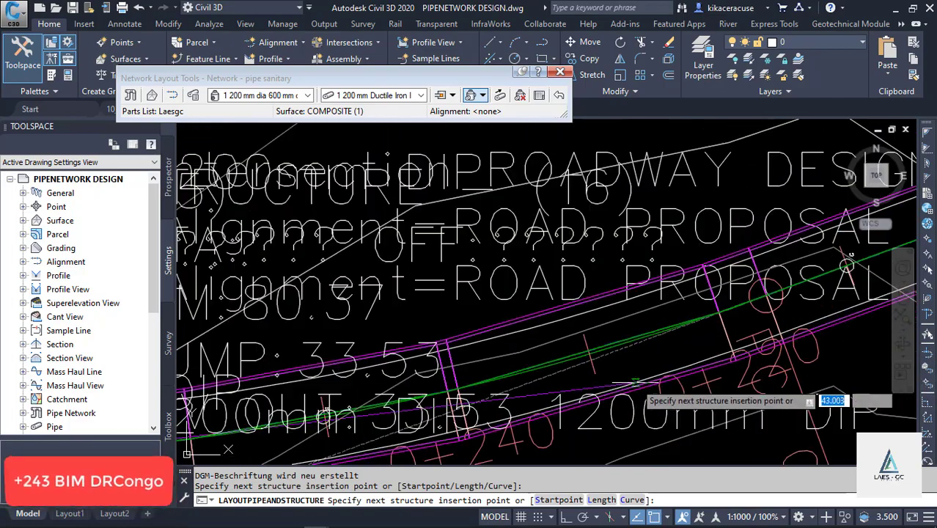
pyautogui.scroll(-2, 635, 377)
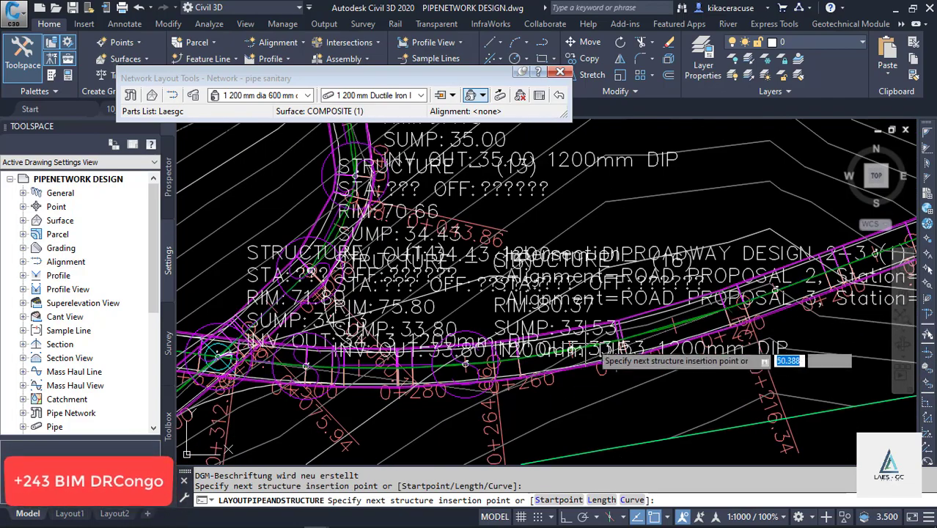
pyautogui.scroll(5, 565, 348)
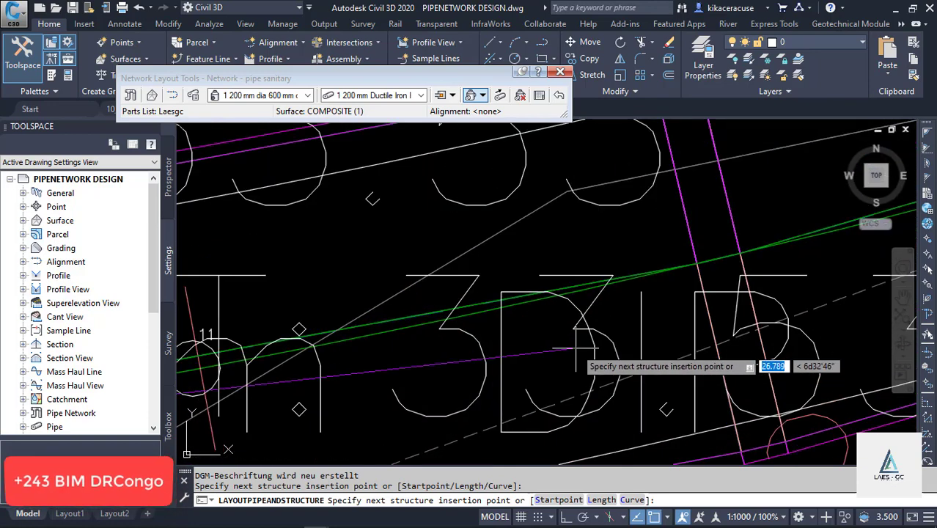
pyautogui.scroll(-2, 587, 346)
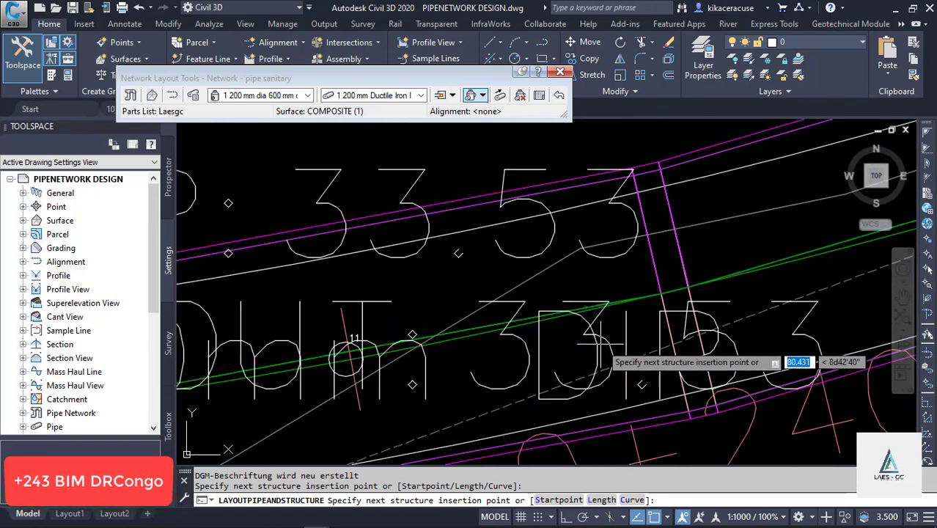
pyautogui.click(351, 358)
pyautogui.scroll(-2, 351, 358)
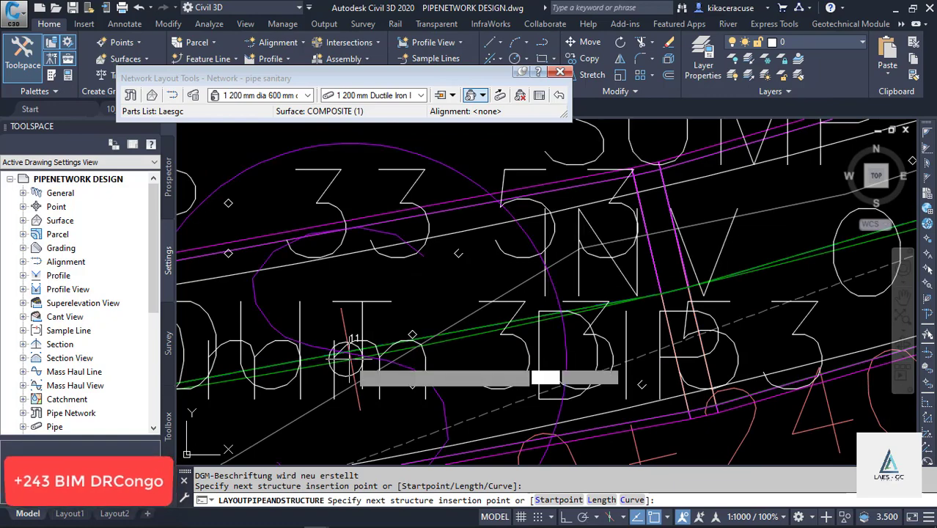
# Examine the centreline between point markers 11 and 13 for the next structure location
pyautogui.scroll(-4, 350, 359)
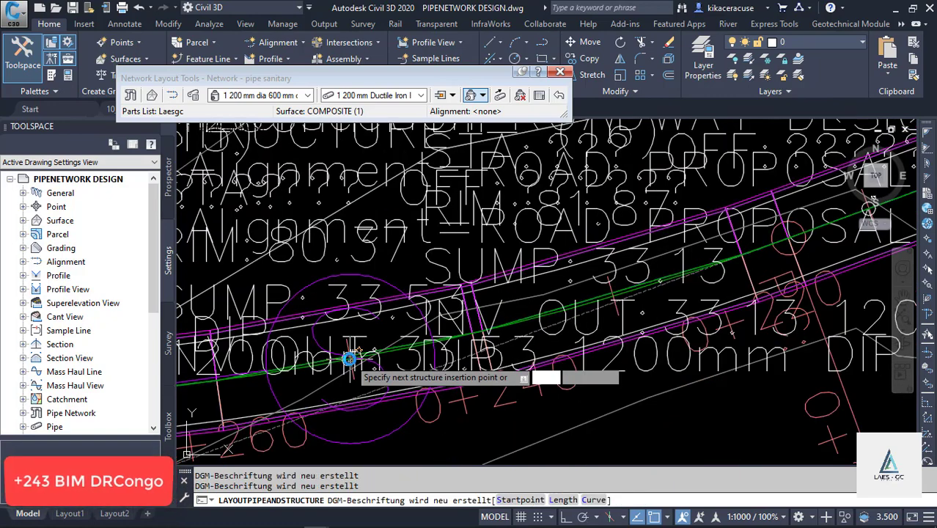
pyautogui.scroll(3, 669, 263)
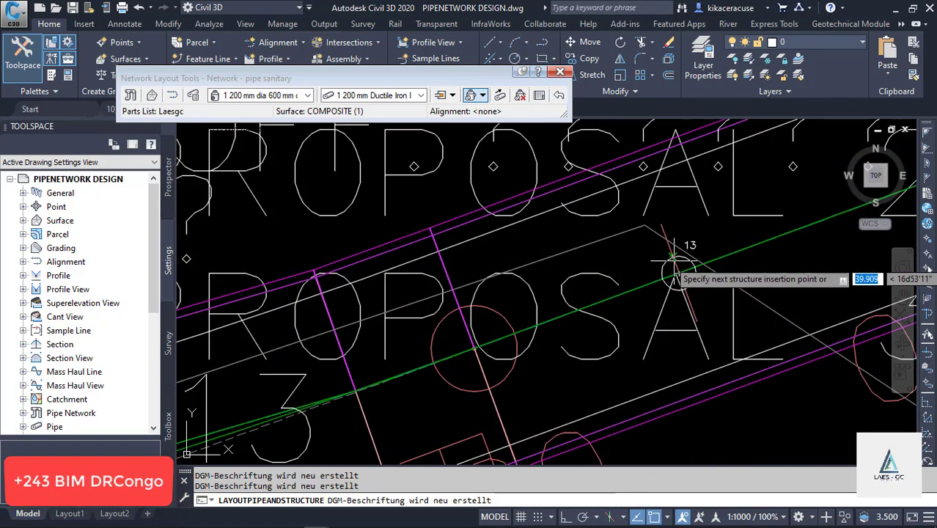
pyautogui.scroll(5, 651, 289)
pyautogui.scroll(-2, 666, 326)
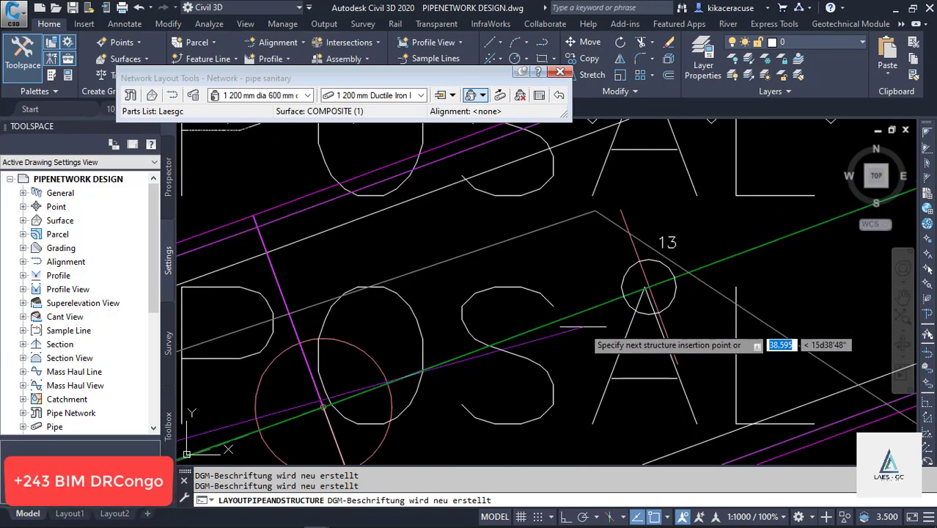
pyautogui.scroll(-3, 744, 359)
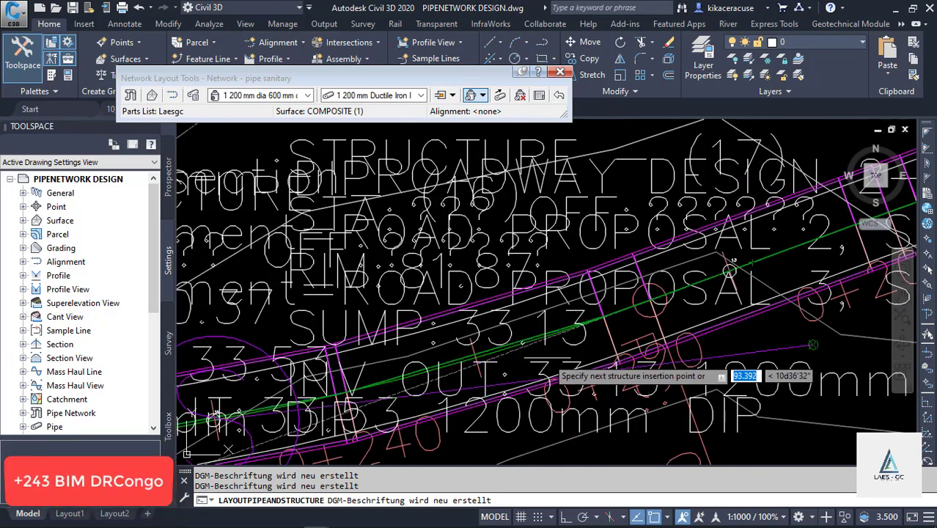
pyautogui.scroll(3, 744, 351)
pyautogui.scroll(-2, 748, 315)
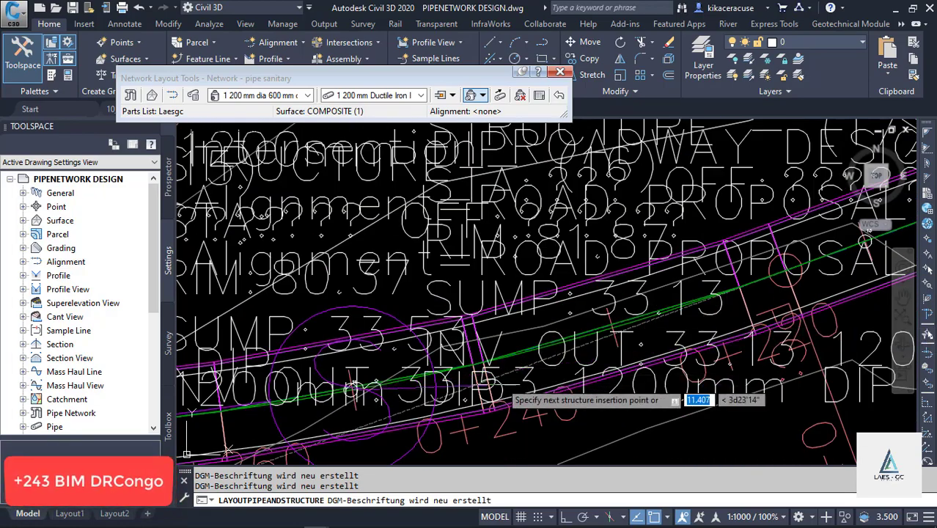
pyautogui.scroll(5, 503, 381)
pyautogui.scroll(-2, 576, 383)
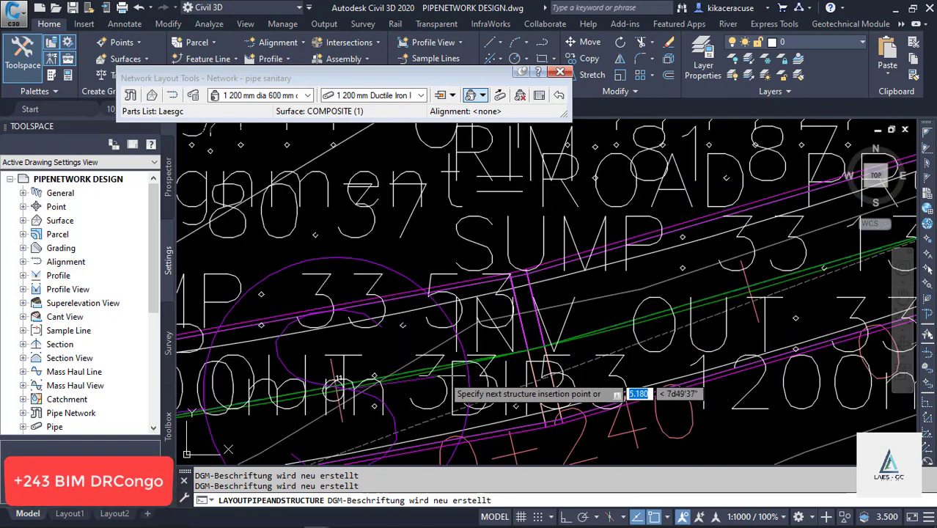
pyautogui.scroll(-2, 366, 378)
pyautogui.scroll(4, 477, 371)
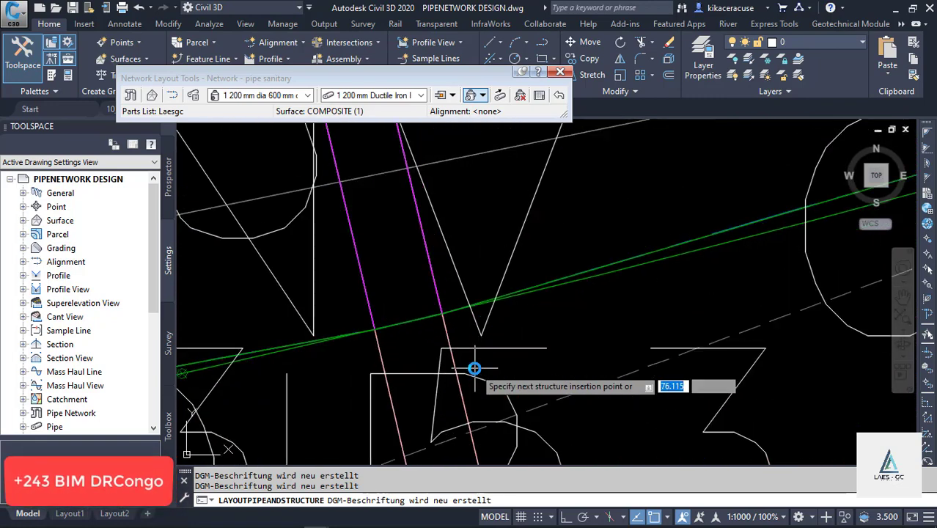
pyautogui.scroll(-3, 445, 379)
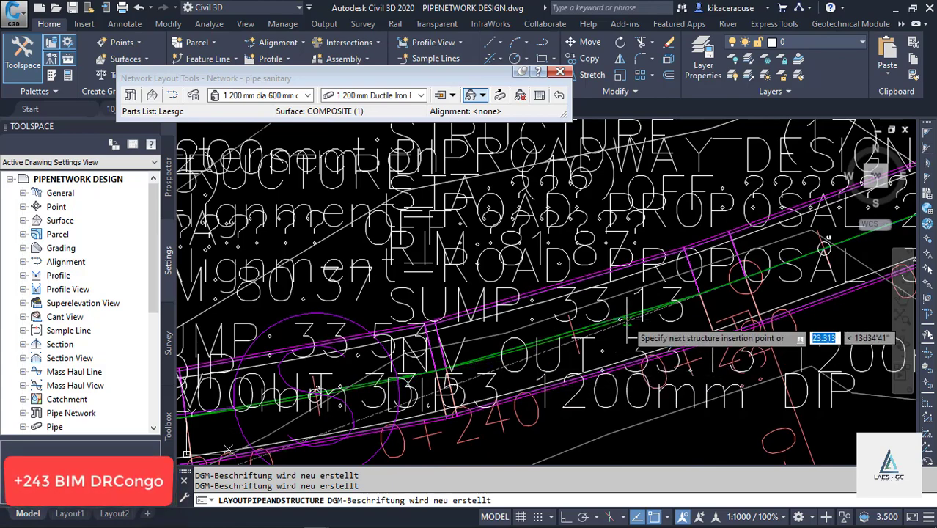
pyautogui.scroll(4, 627, 345)
pyautogui.scroll(-3, 627, 332)
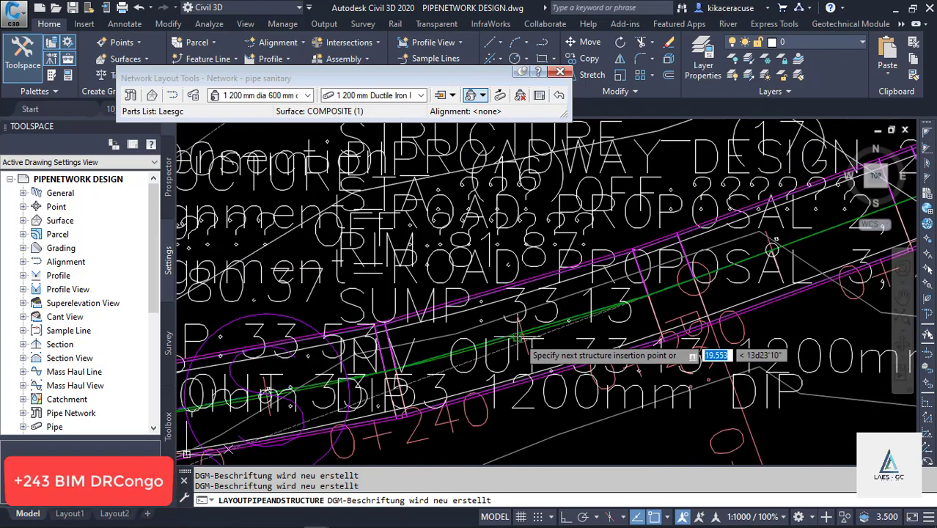
# Extend the pipe run from point marker 11 to a structure at the centre of point marker 13
pyautogui.scroll(-3, 518, 339)
pyautogui.scroll(4, 525, 315)
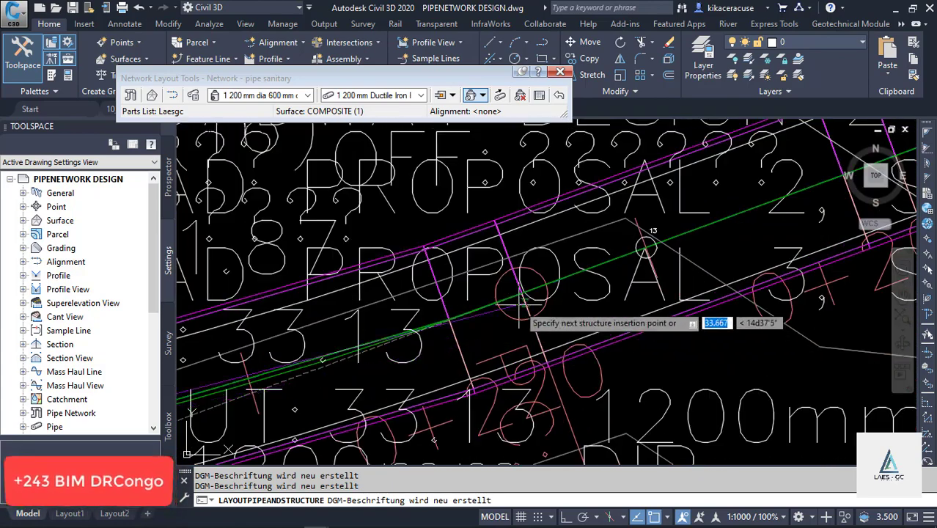
pyautogui.scroll(3, 518, 302)
pyautogui.scroll(-3, 513, 317)
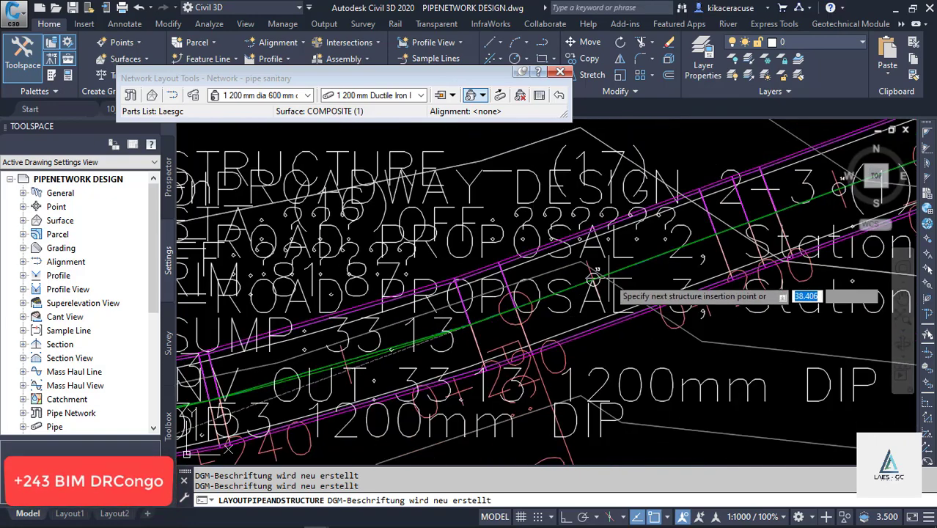
pyautogui.scroll(4, 595, 279)
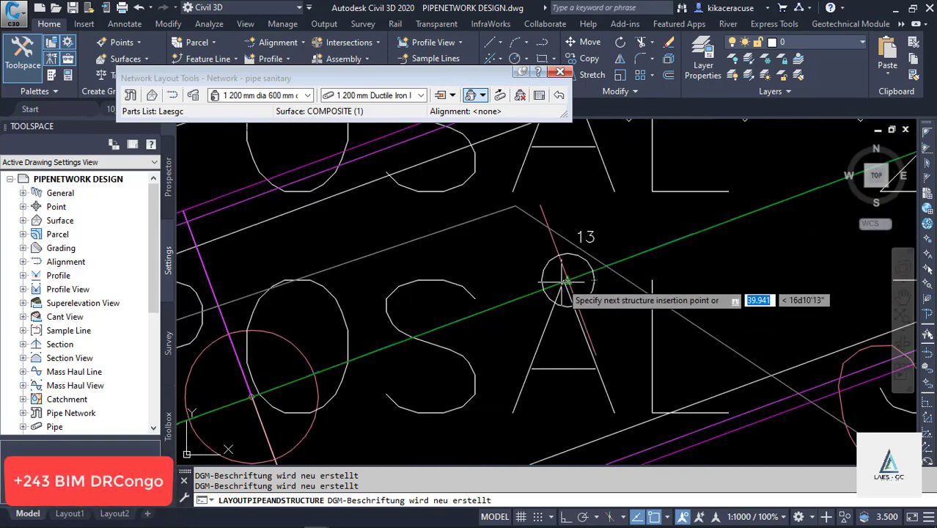
pyautogui.scroll(-4, 566, 284)
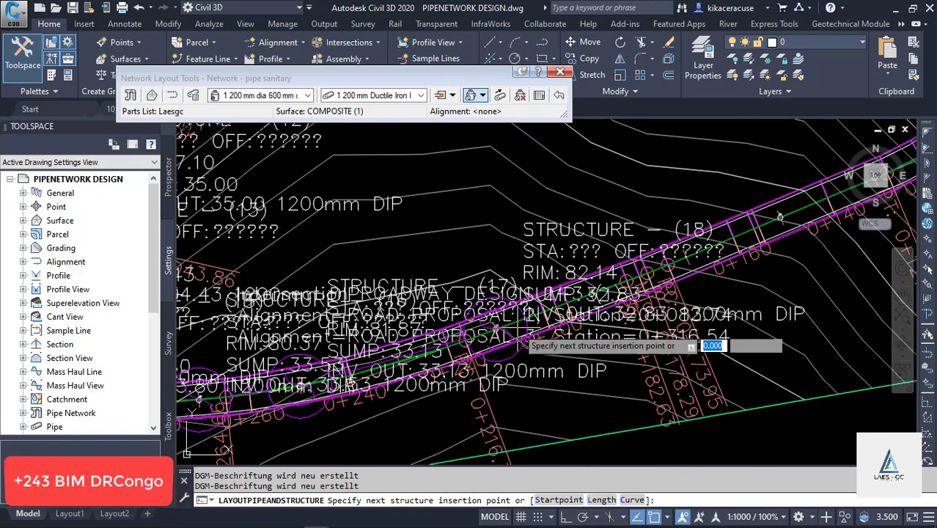
# Extend the pipe run from point marker 13 to a structure at the centre of point marker 14
pyautogui.scroll(5, 651, 277)
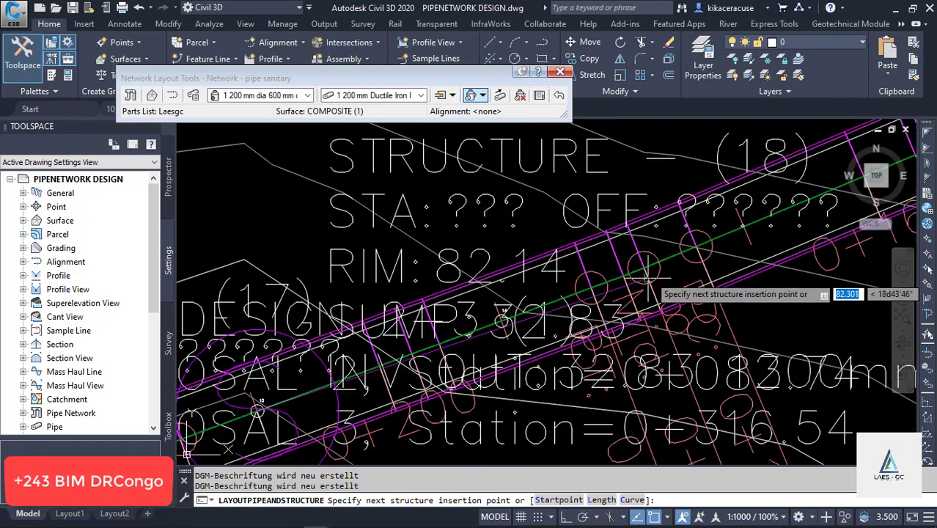
pyautogui.scroll(-3, 715, 308)
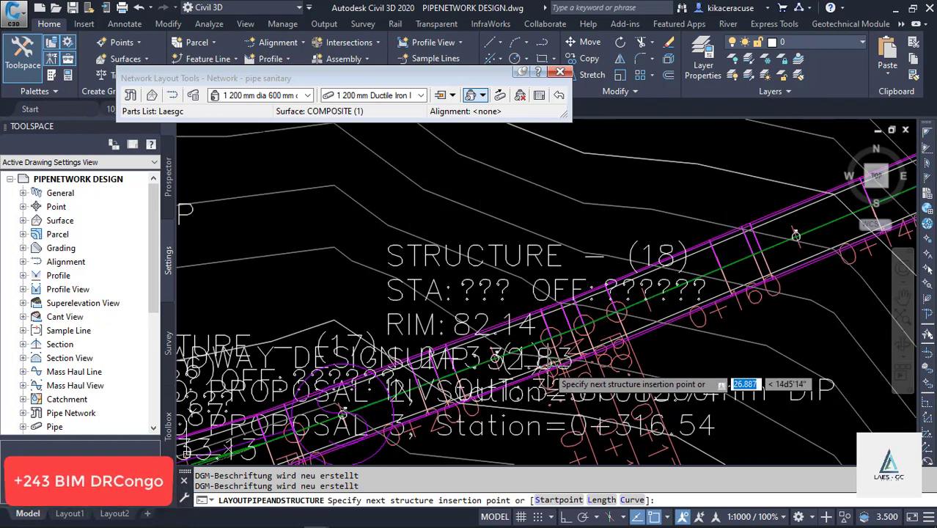
pyautogui.scroll(4, 807, 232)
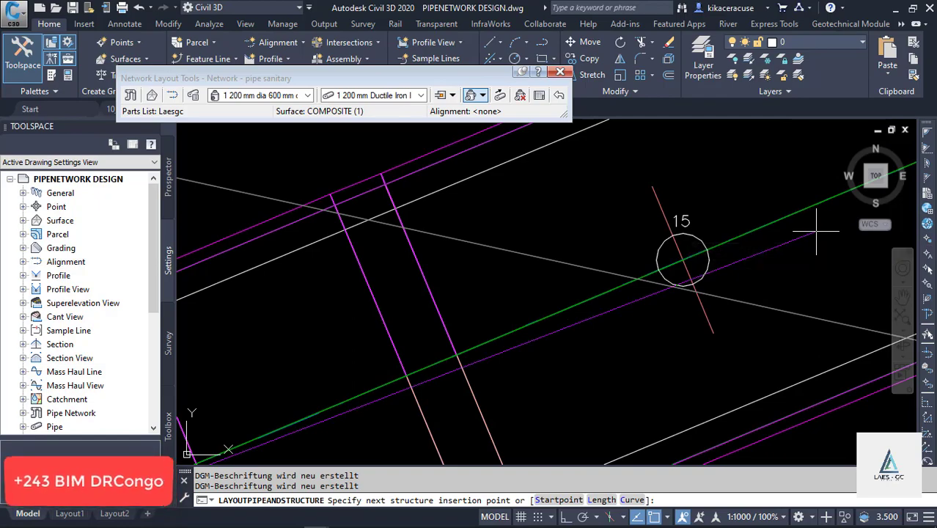
pyautogui.scroll(-1, 816, 230)
pyautogui.scroll(3, 816, 230)
pyautogui.scroll(-1, 819, 160)
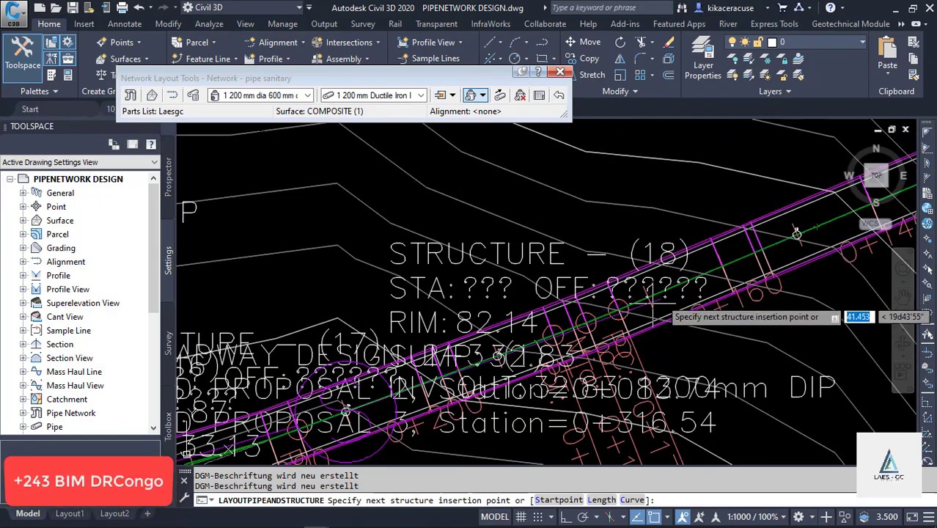
pyautogui.scroll(1, 751, 324)
pyautogui.scroll(2, 616, 336)
pyautogui.scroll(-2, 619, 334)
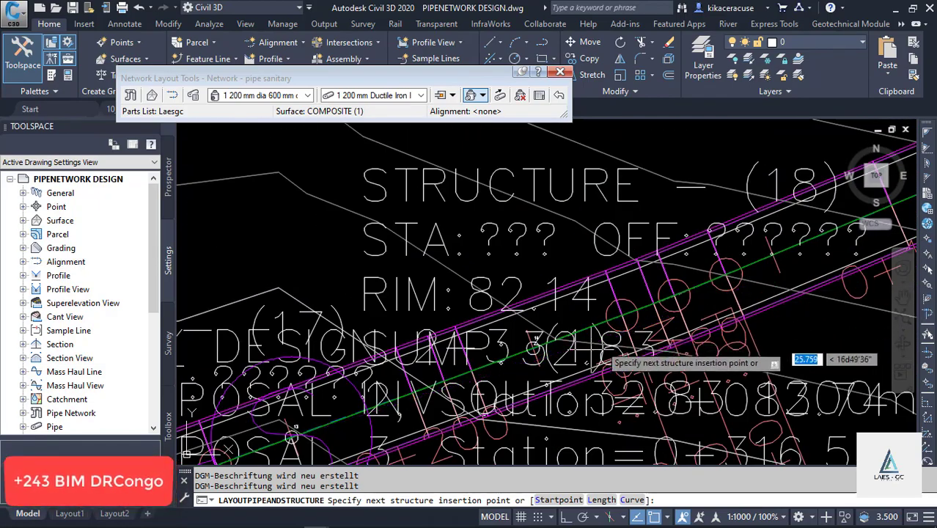
pyautogui.scroll(3, 591, 354)
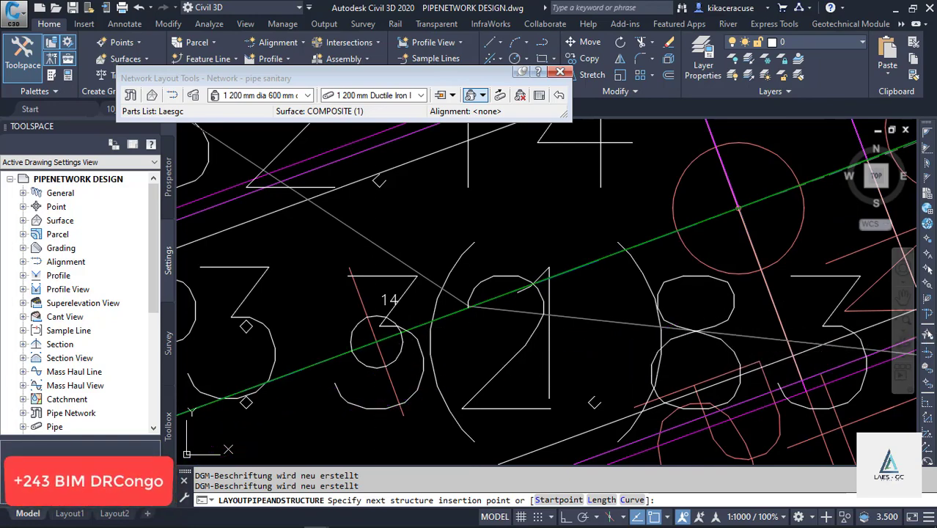
pyautogui.scroll(-4, 376, 343)
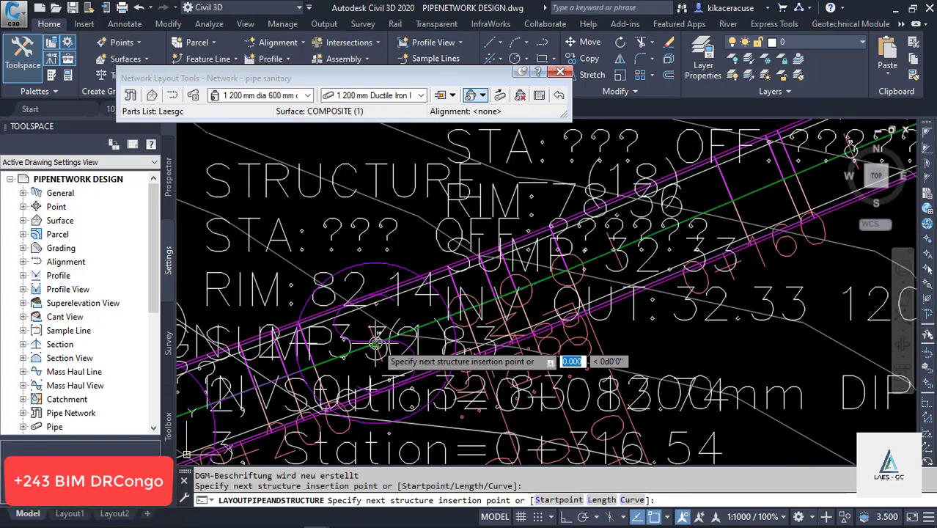
# Continue the pipe run from point marker 14 to a structure at the centre of point marker 15
pyautogui.scroll(3, 788, 193)
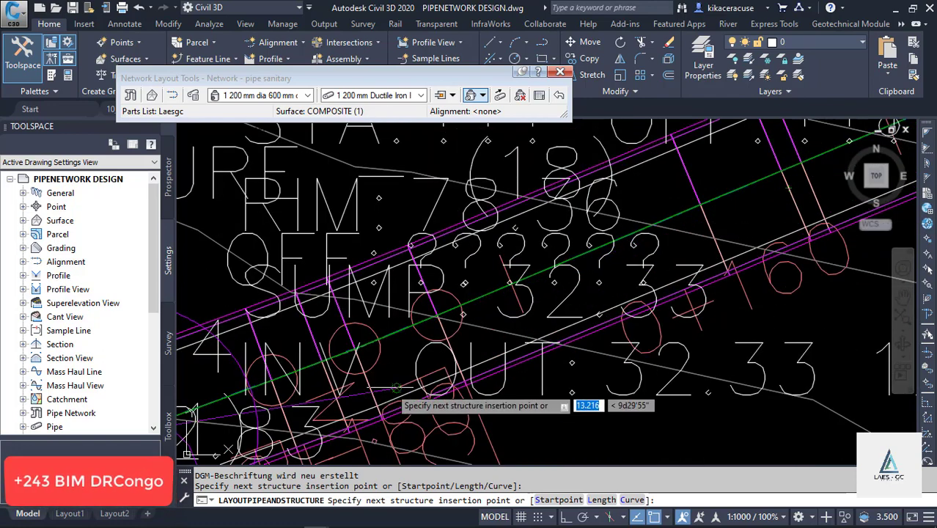
pyautogui.scroll(-3, 360, 407)
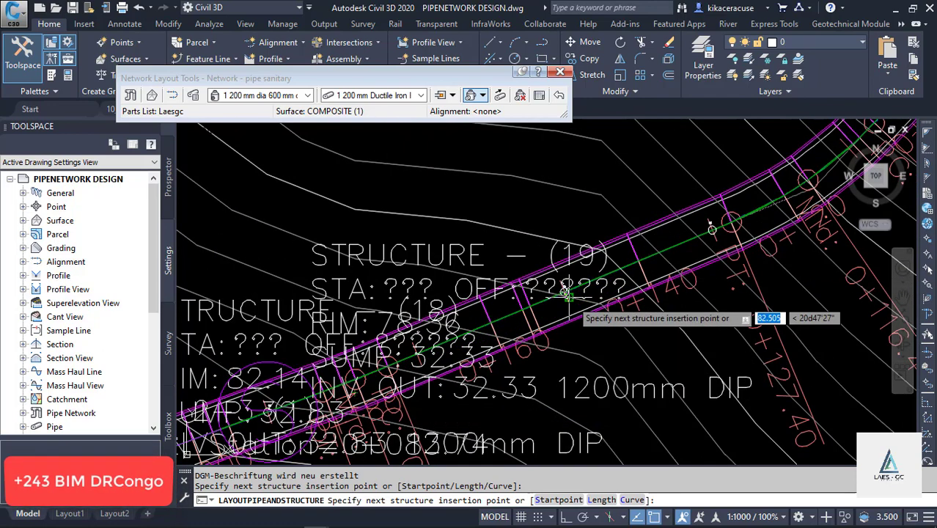
pyautogui.scroll(5, 562, 292)
pyautogui.scroll(3, 563, 291)
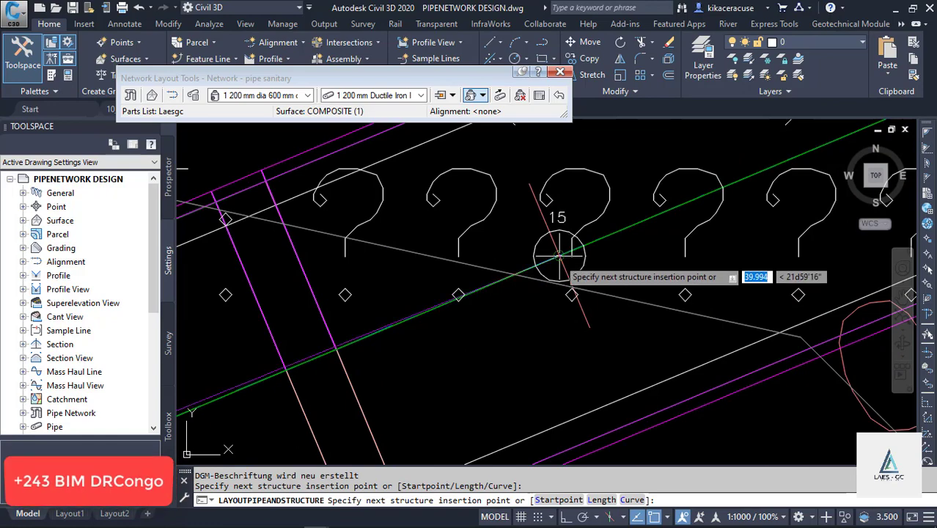
pyautogui.scroll(-5, 440, 337)
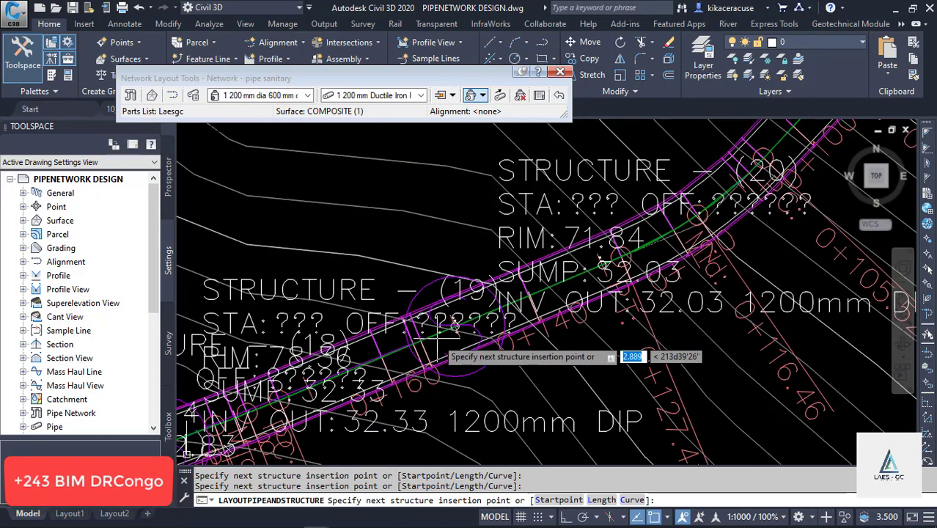
# Extend the pipe run from point marker 15 to a final structure at point marker 16 and end the layout
pyautogui.scroll(4, 682, 228)
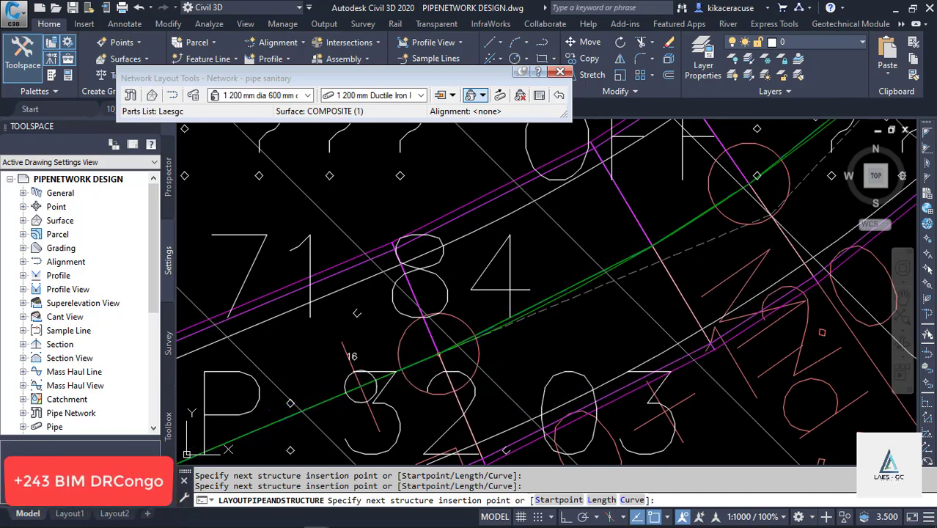
pyautogui.scroll(-2, 579, 288)
pyautogui.scroll(-3, 608, 290)
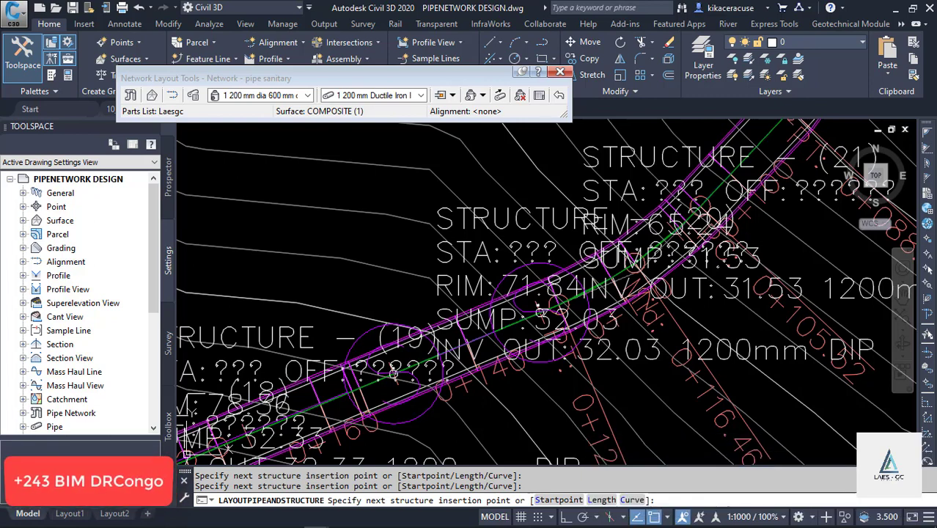
pyautogui.press('Escape')
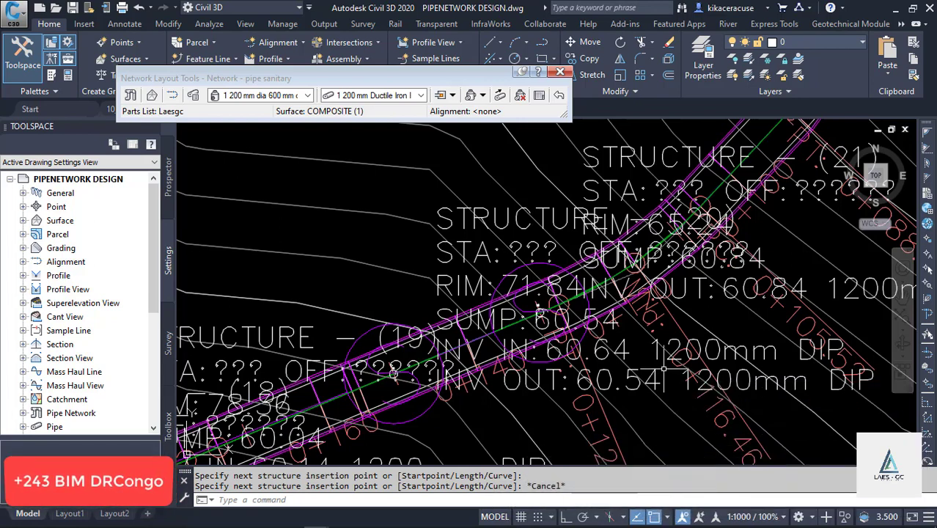
# Set the drawing's annotation scale to 1:250
pyautogui.click(783, 517)
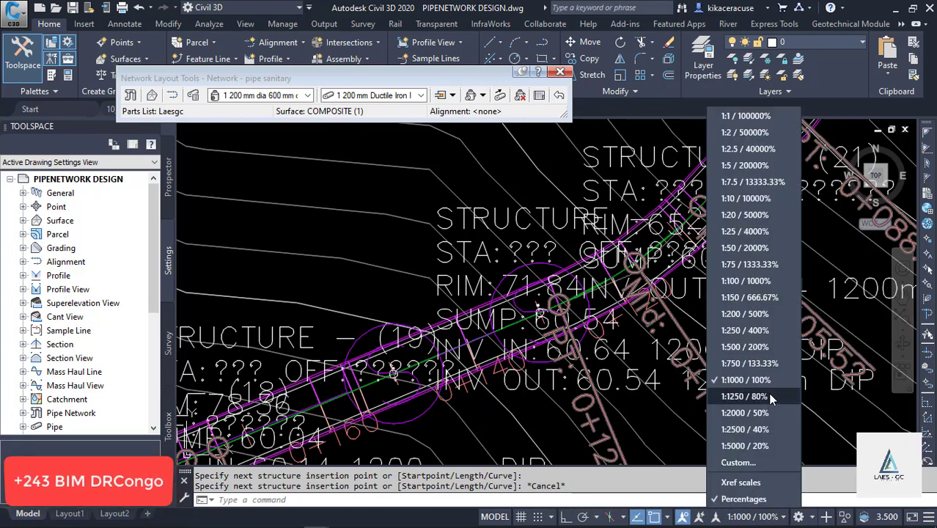
pyautogui.click(755, 330)
pyautogui.scroll(-6, 751, 327)
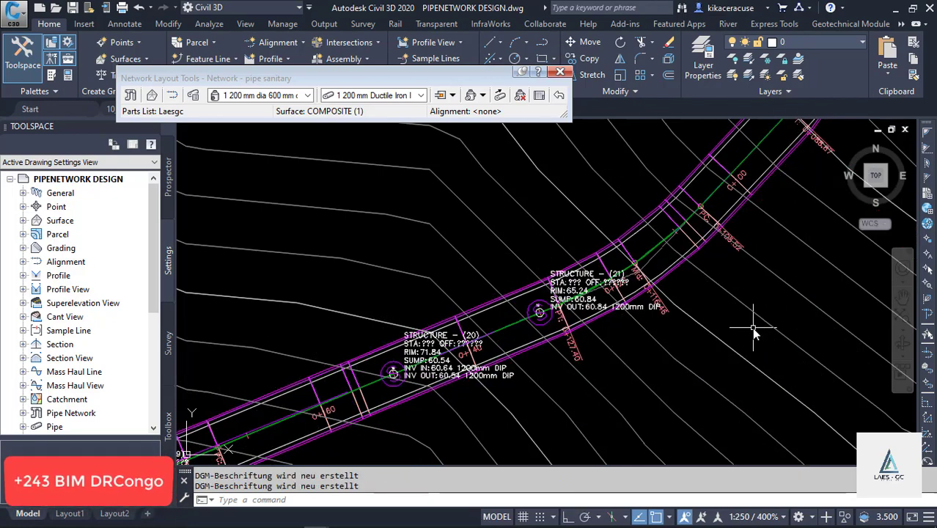
# Review the structure labels and pipes at point marker 16, at the station 0+000.00 road junction and along the road branching from it
pyautogui.scroll(5, 532, 306)
pyautogui.scroll(-4, 542, 307)
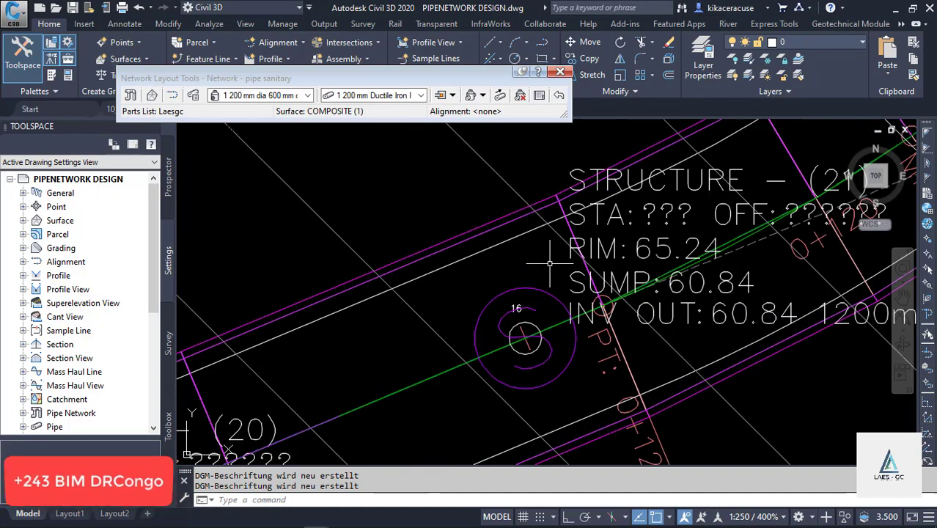
pyautogui.scroll(4, 598, 316)
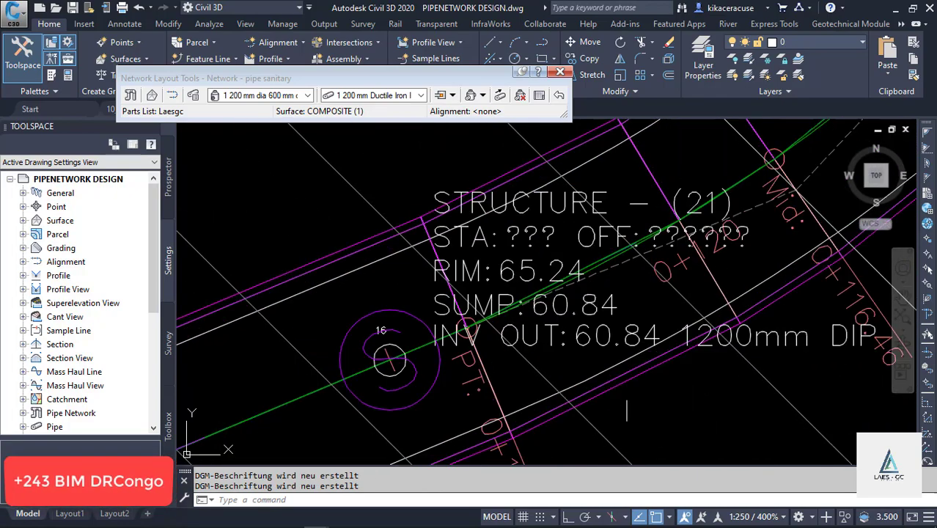
pyautogui.scroll(-6, 602, 389)
pyautogui.scroll(-6, 602, 389)
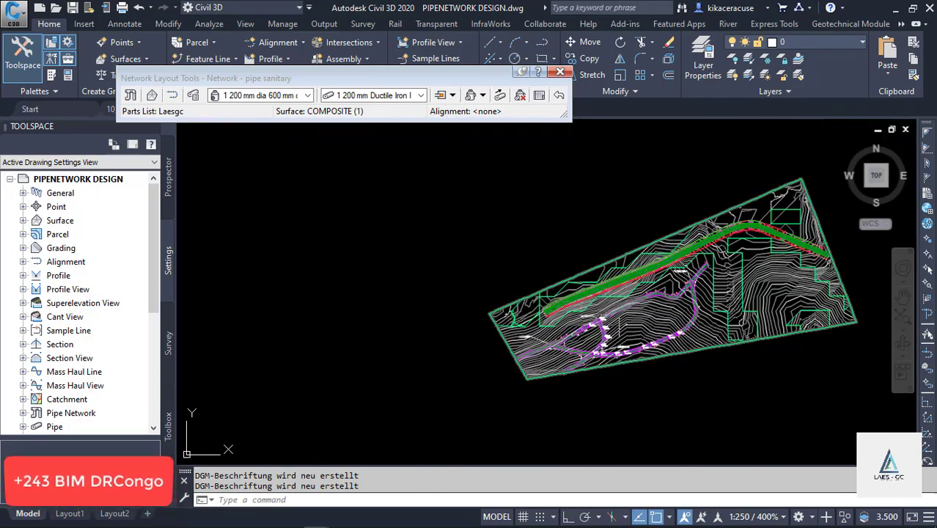
pyautogui.scroll(7, 707, 300)
pyautogui.scroll(6, 706, 300)
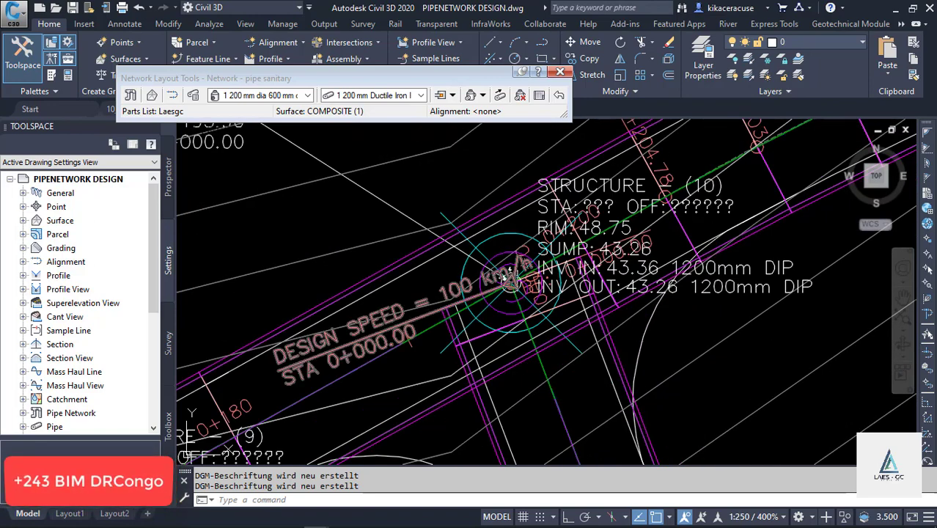
pyautogui.scroll(-4, 546, 266)
pyautogui.scroll(3, 562, 335)
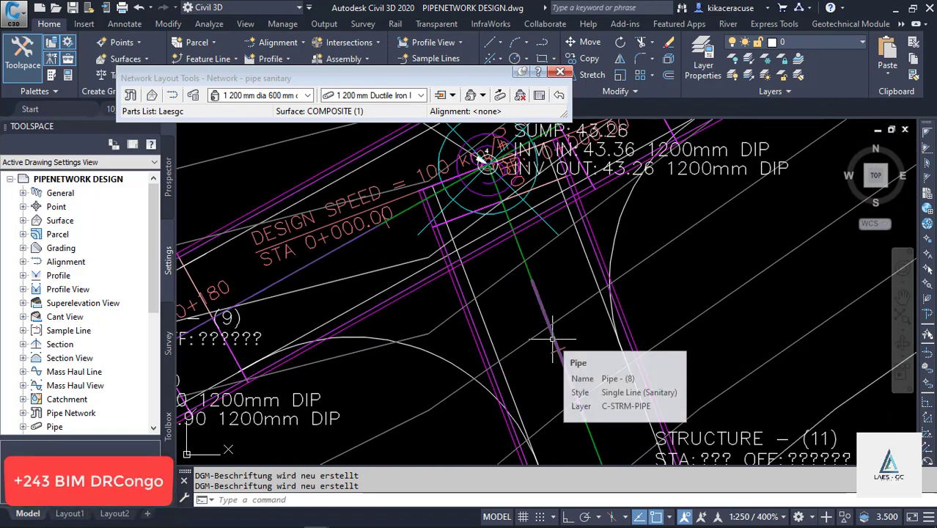
pyautogui.scroll(-4, 552, 338)
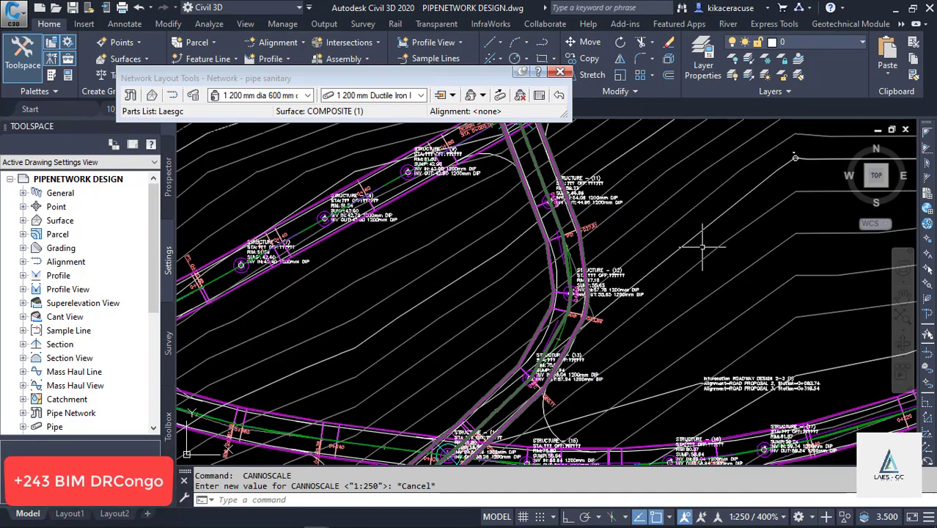
# Examine the rim, sump and invert labels of the structures at point markers 1 and 2
pyautogui.scroll(-4, 681, 249)
pyautogui.scroll(5, 469, 271)
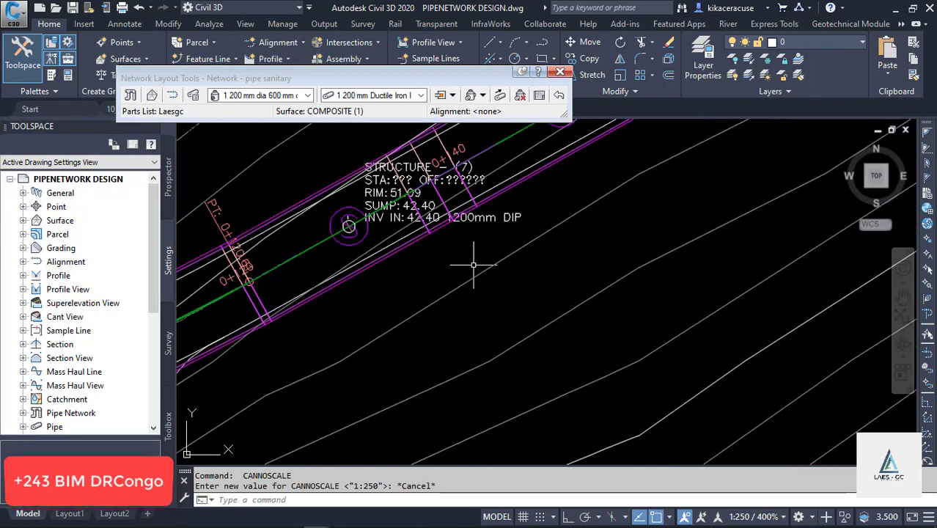
pyautogui.scroll(2, 366, 249)
pyautogui.scroll(-1, 382, 271)
pyautogui.scroll(2, 389, 255)
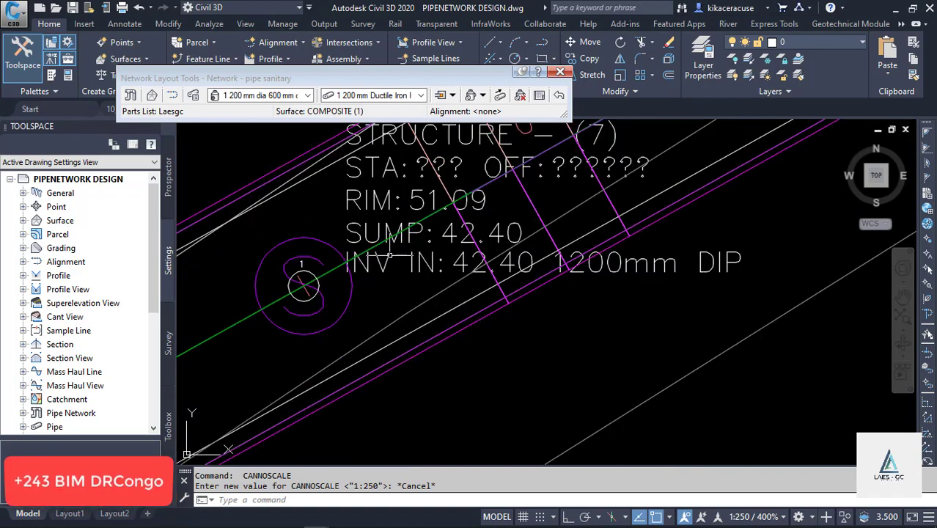
pyautogui.scroll(-2, 363, 308)
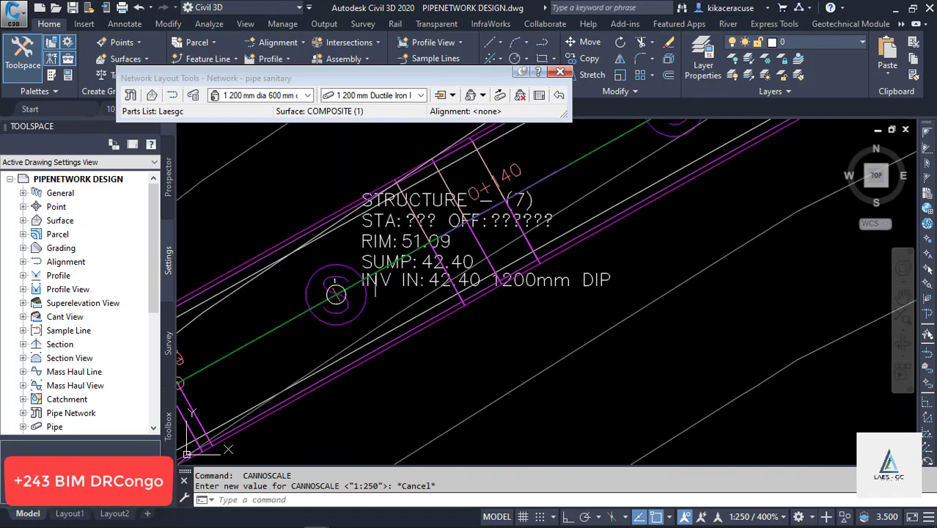
pyautogui.scroll(2, 443, 281)
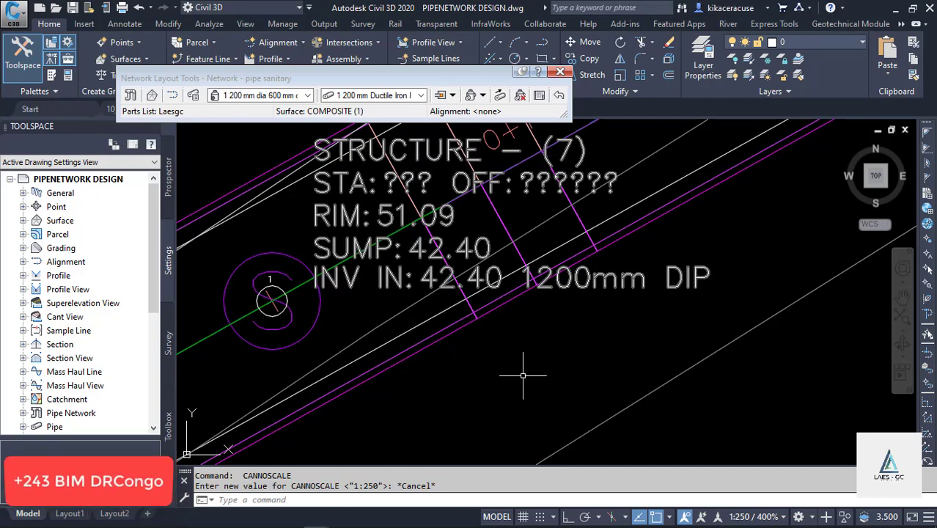
pyautogui.scroll(-1, 523, 376)
pyautogui.scroll(2, 461, 235)
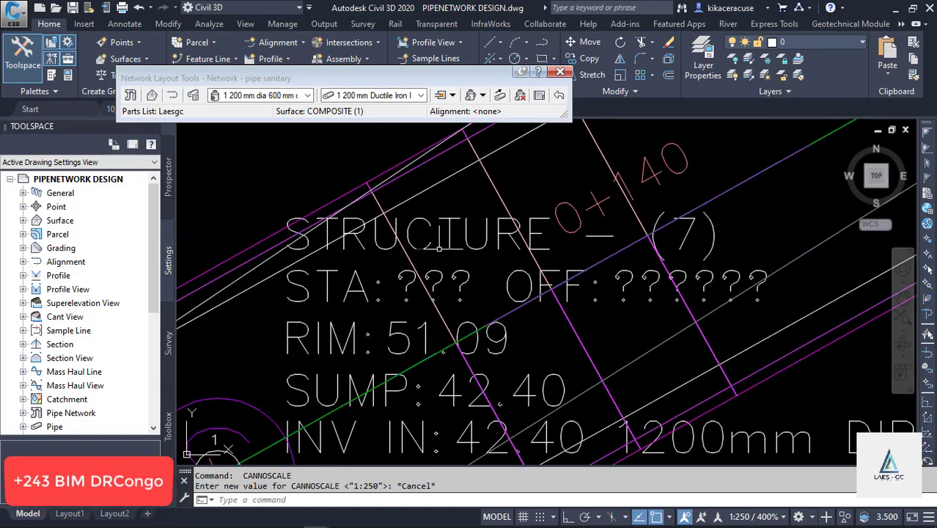
pyautogui.scroll(-2, 444, 243)
pyautogui.scroll(-3, 330, 366)
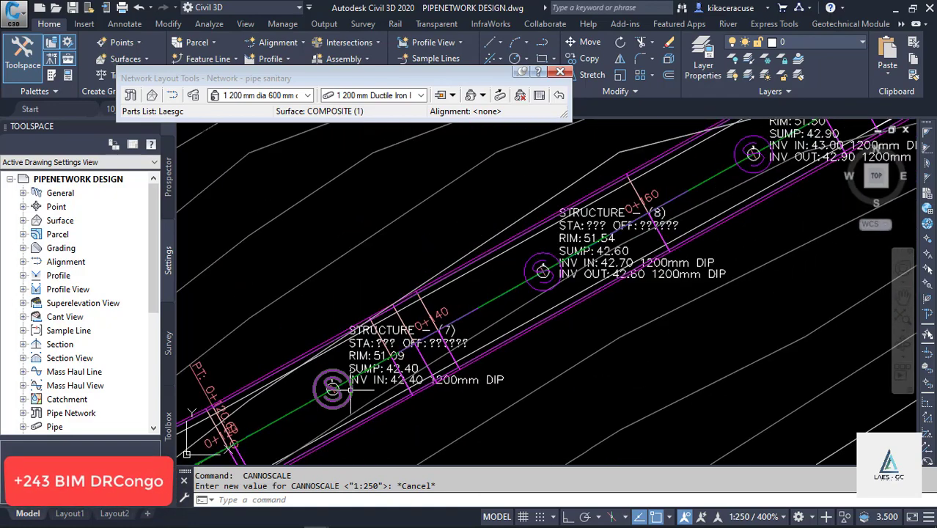
pyautogui.scroll(2, 632, 227)
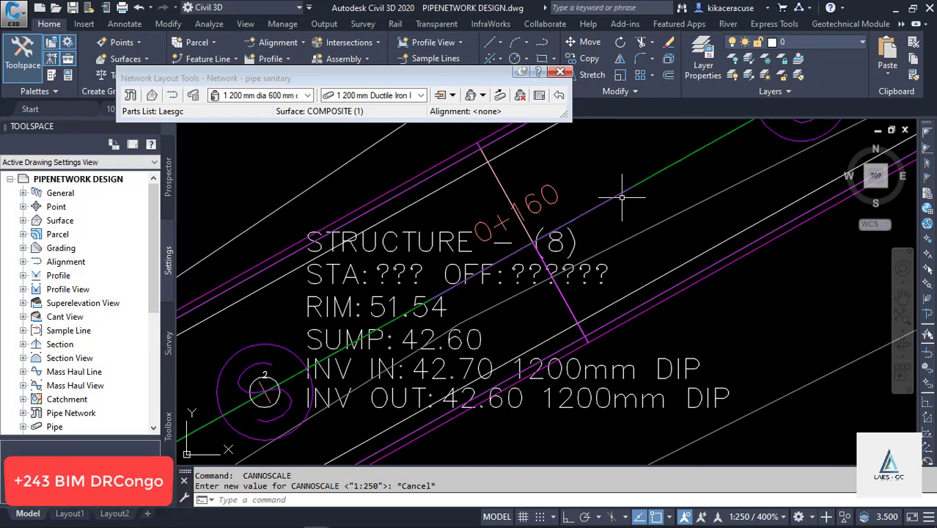
# Select the pipe between structures 8 and 9 to inspect its extent, clear the selection and examine the run towards structure 10
pyautogui.click(627, 190)
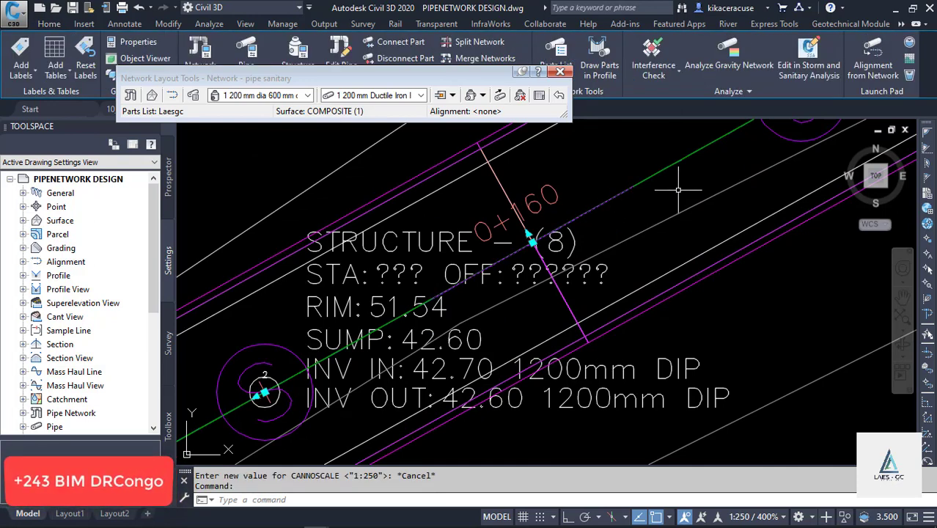
pyautogui.scroll(-2, 478, 289)
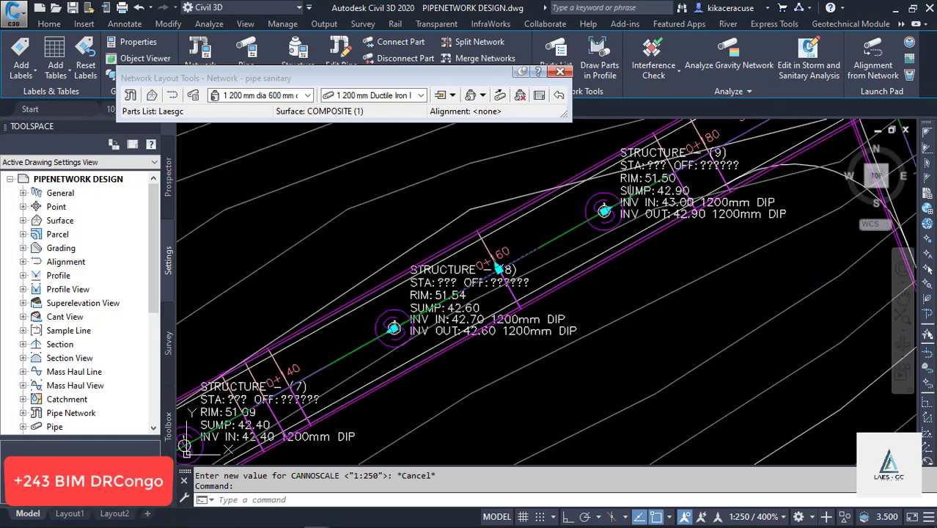
pyautogui.scroll(3, 629, 192)
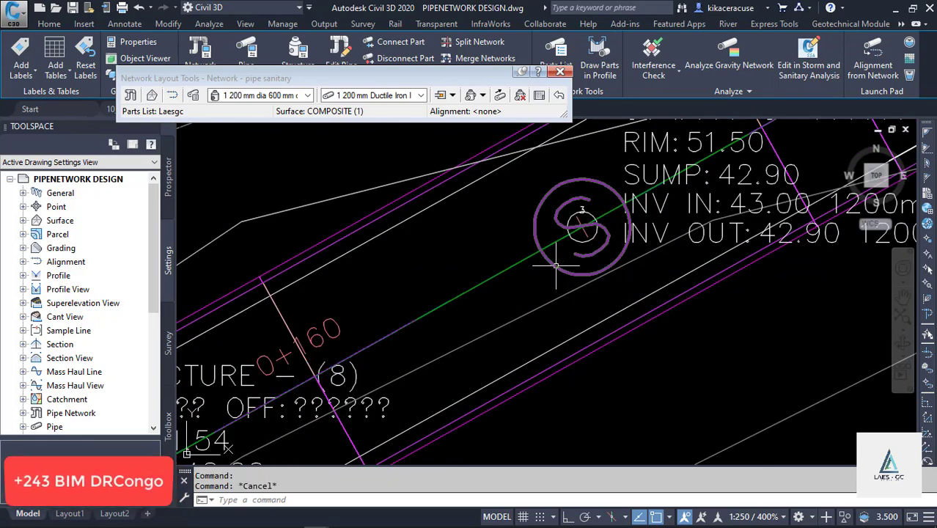
pyautogui.press('Escape')
pyautogui.scroll(-3, 425, 298)
pyautogui.scroll(3, 430, 297)
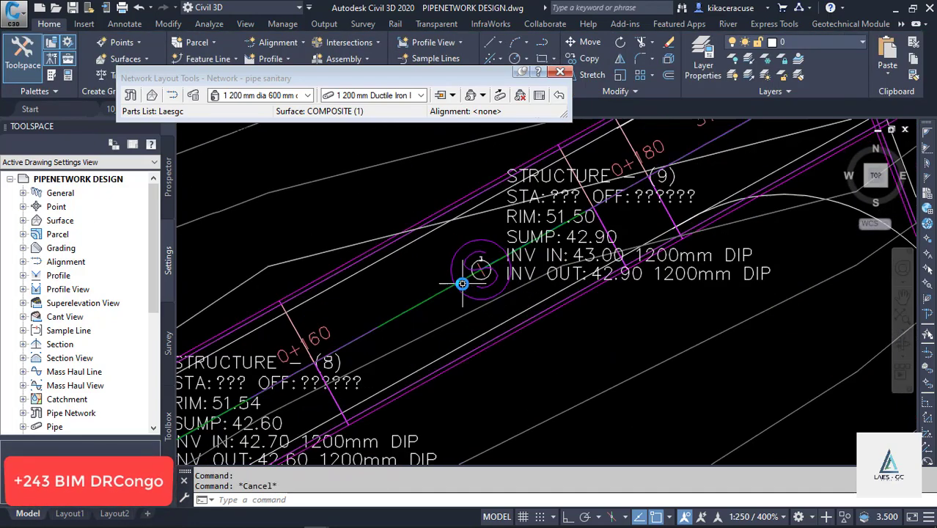
pyautogui.scroll(-3, 431, 296)
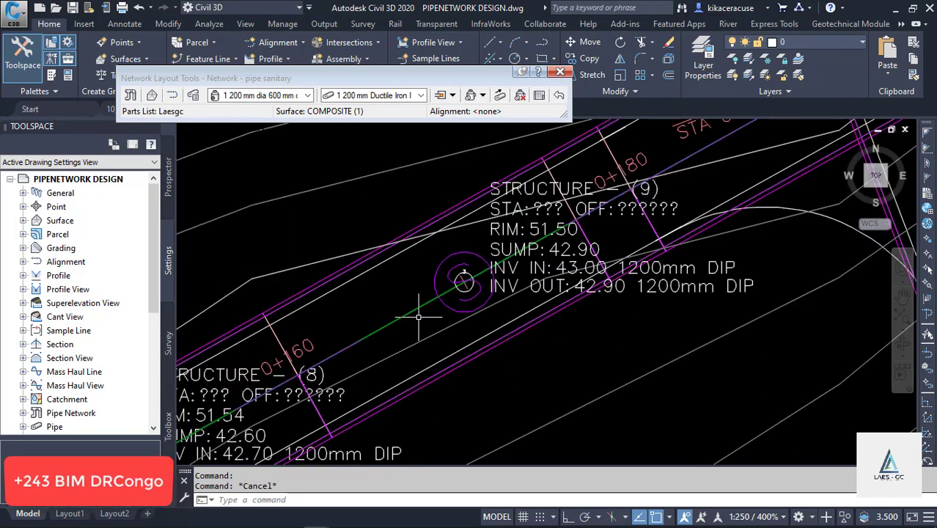
pyautogui.scroll(3, 580, 216)
pyautogui.scroll(-3, 581, 216)
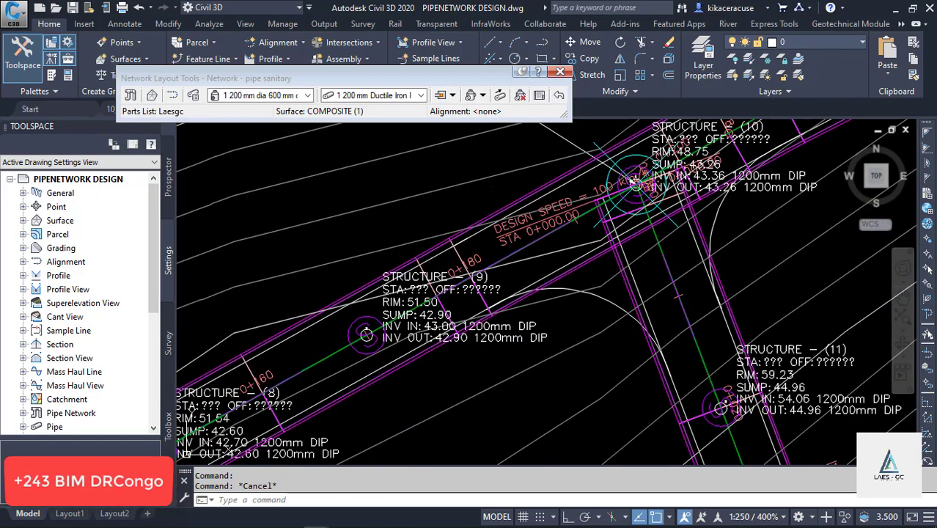
# Examine the labels and connecting pipes of structures 9, 10 and 11 around the junction of the two road proposals
pyautogui.scroll(3, 635, 179)
pyautogui.scroll(-1, 610, 183)
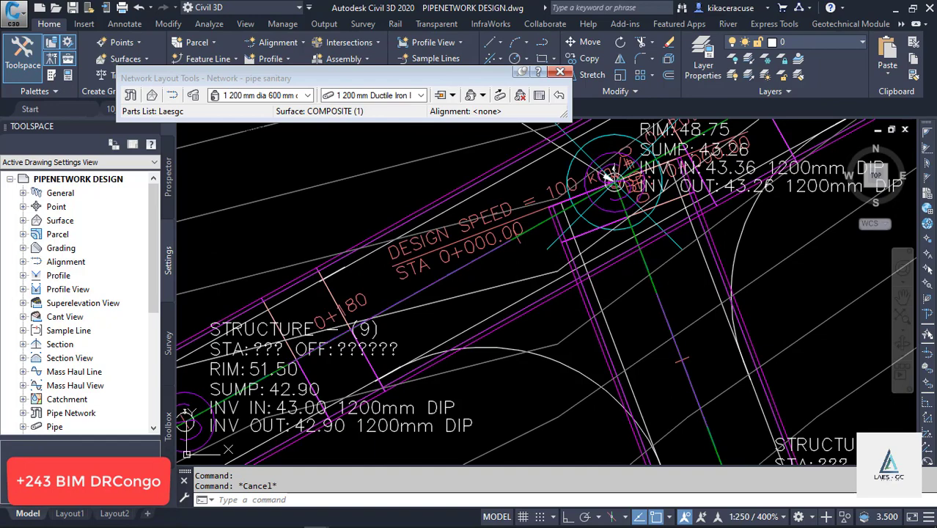
pyautogui.click(483, 95)
pyautogui.click(401, 160)
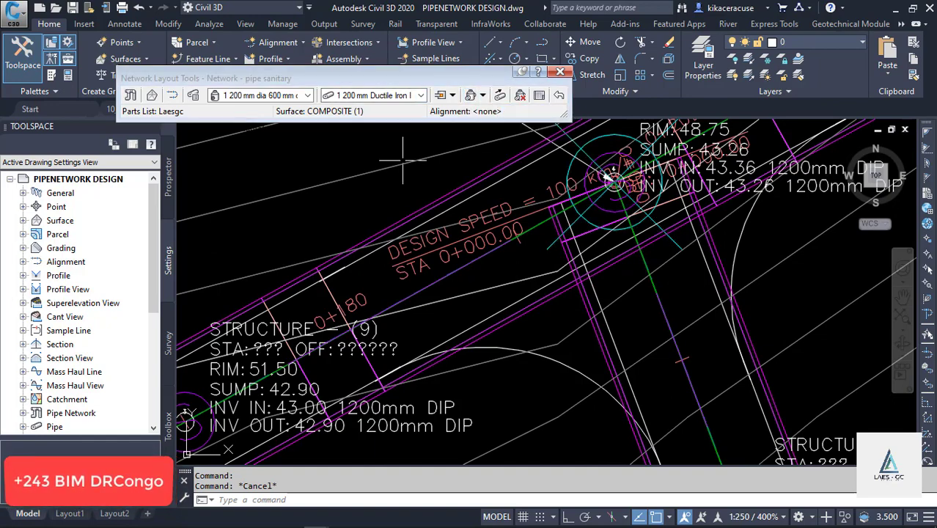
pyautogui.scroll(-3, 612, 176)
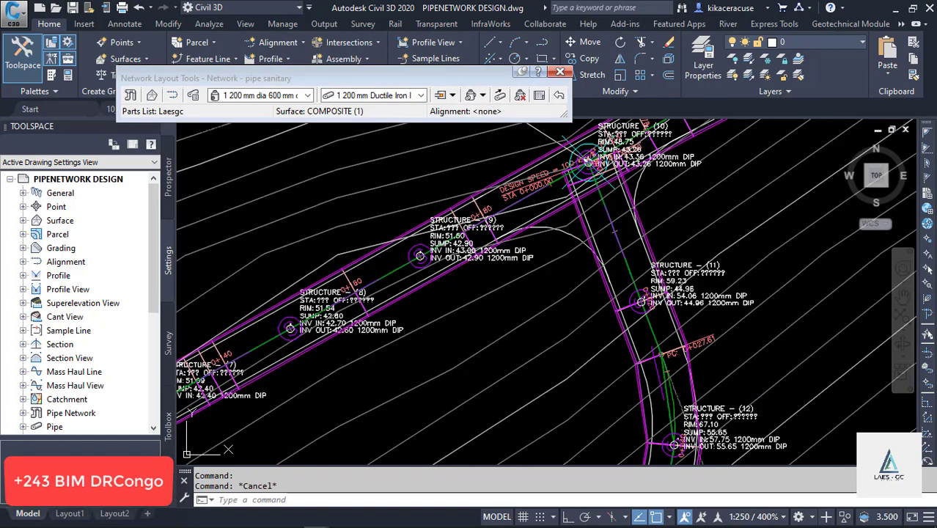
pyautogui.scroll(3, 624, 304)
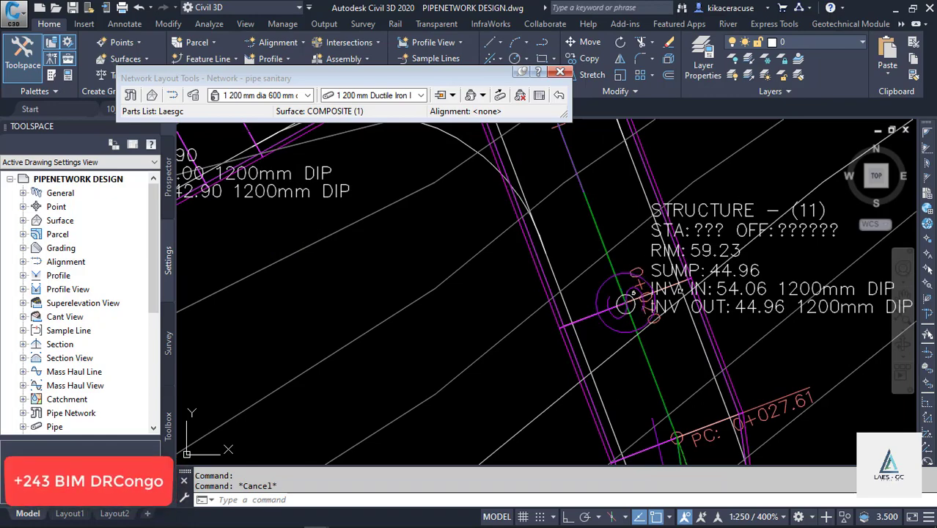
pyautogui.scroll(-4, 624, 303)
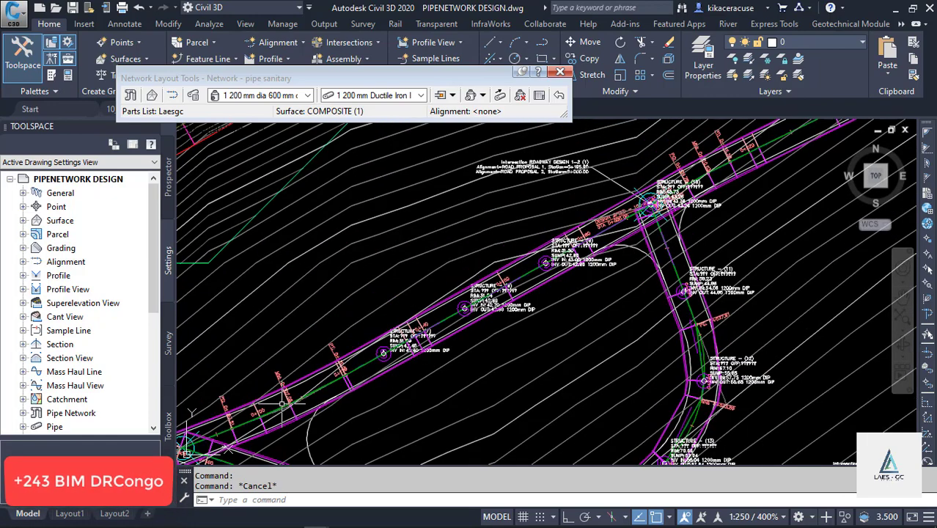
pyautogui.scroll(5, 598, 277)
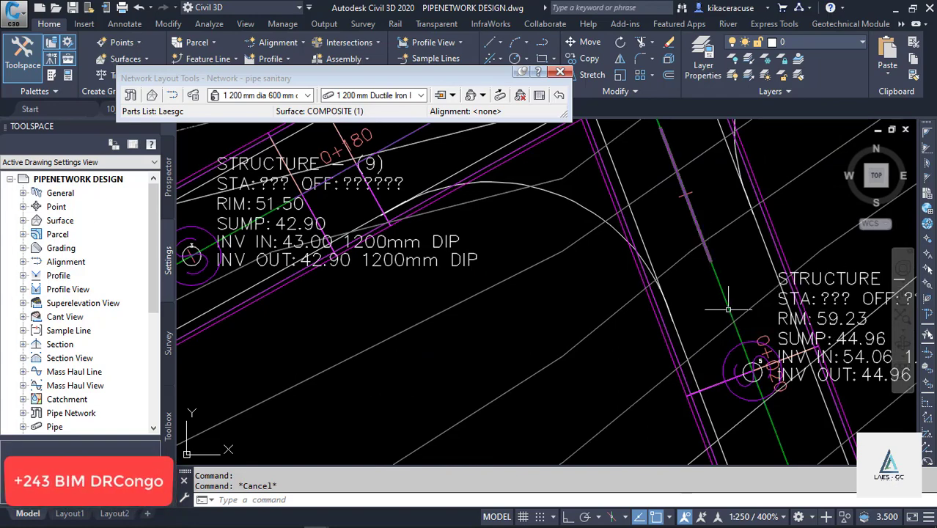
# Inspect the structure at point marker 10 and the pipe run with labels between structures 14 and 15
pyautogui.scroll(-8, 635, 255)
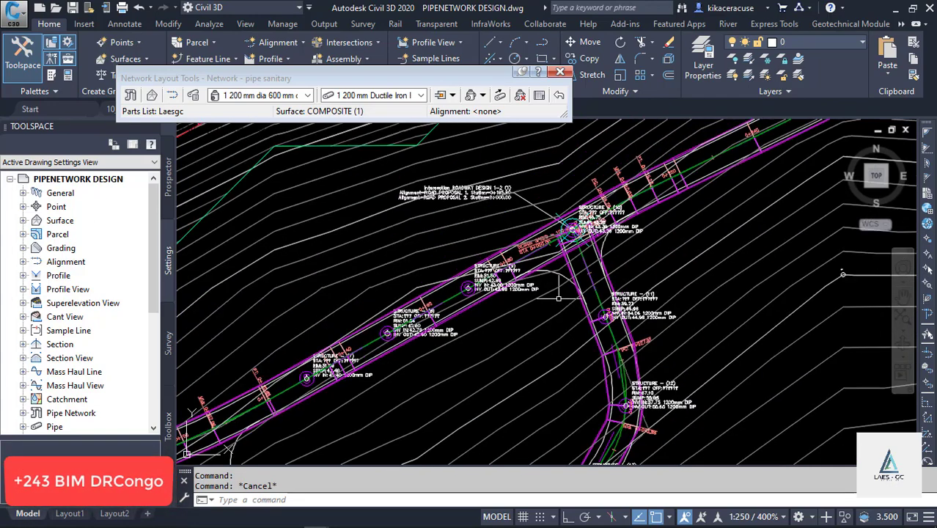
pyautogui.scroll(8, 676, 301)
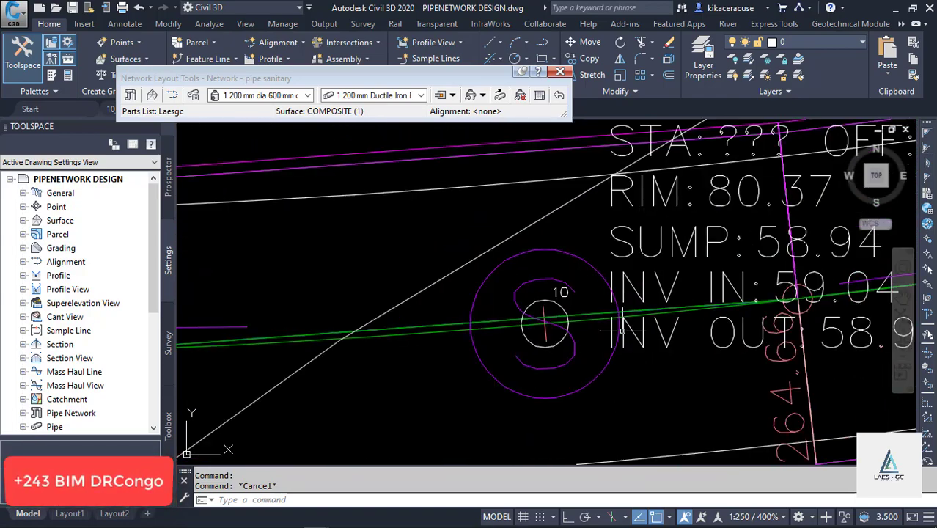
pyautogui.scroll(-5, 635, 344)
pyautogui.scroll(4, 460, 349)
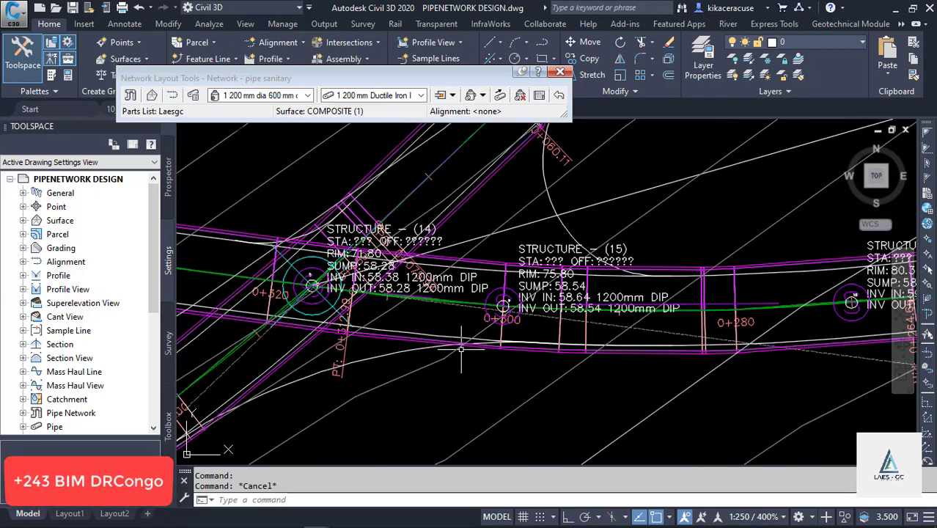